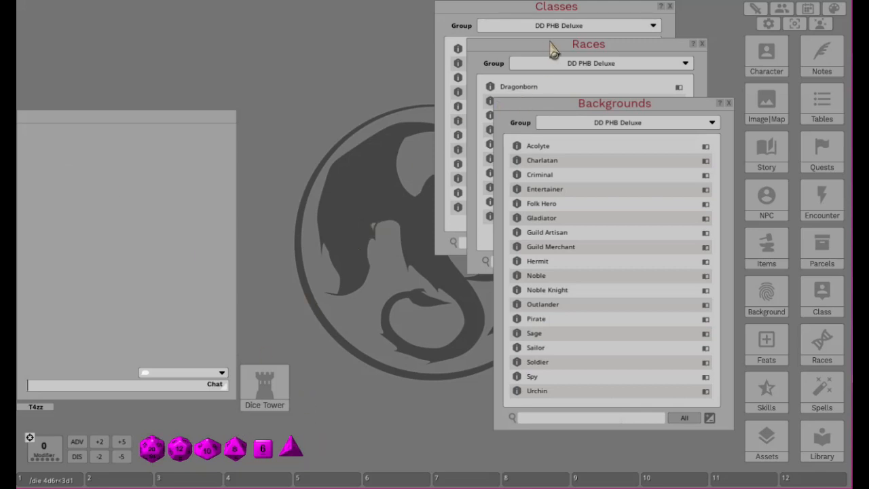
# - Look over the Classes, Races and Backgrounds lists and spread their windows apart so the top entries of each stay reachable
pyautogui.click(513, 11)
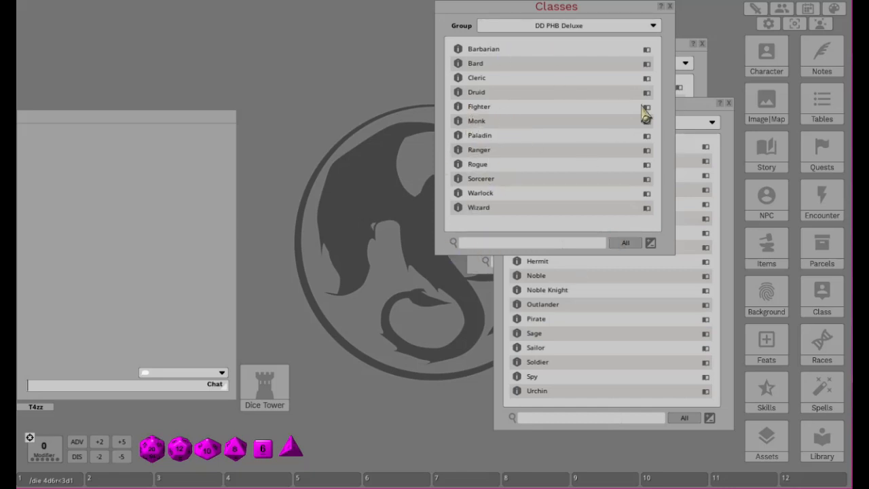
pyautogui.click(703, 92)
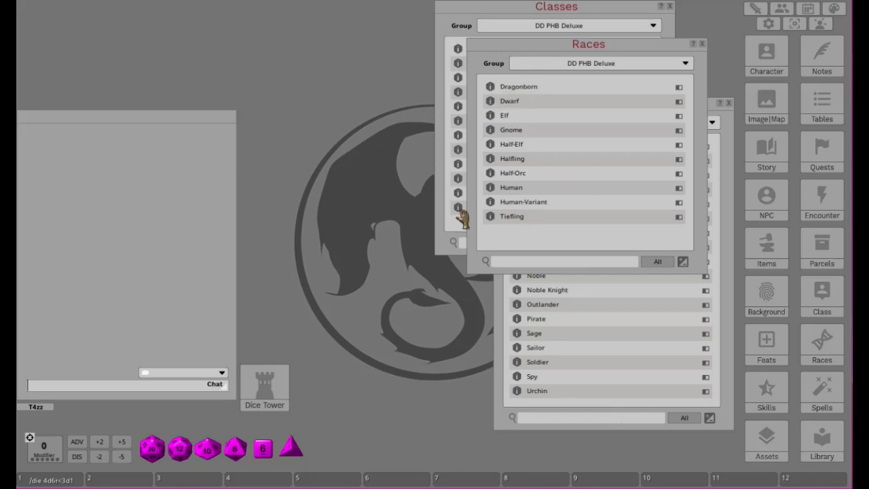
pyautogui.click(712, 428)
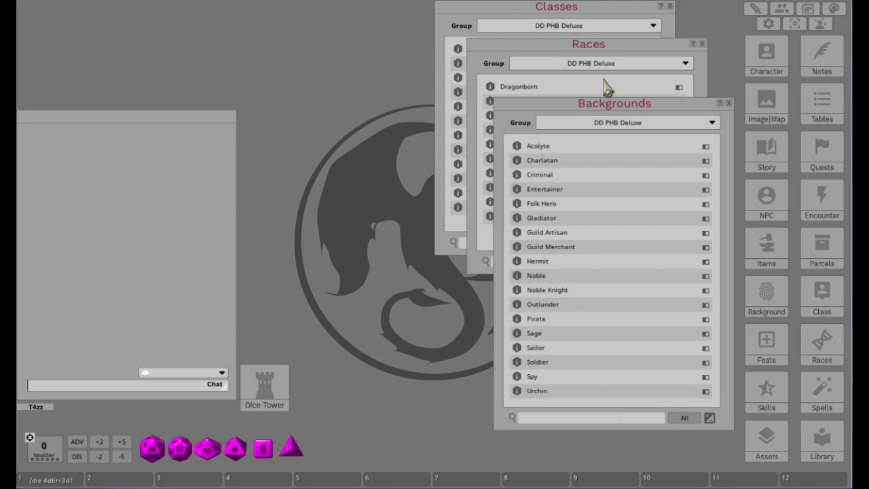
pyautogui.moveTo(607, 112); pyautogui.dragTo(609, 144)
pyautogui.moveTo(584, 46); pyautogui.dragTo(585, 68)
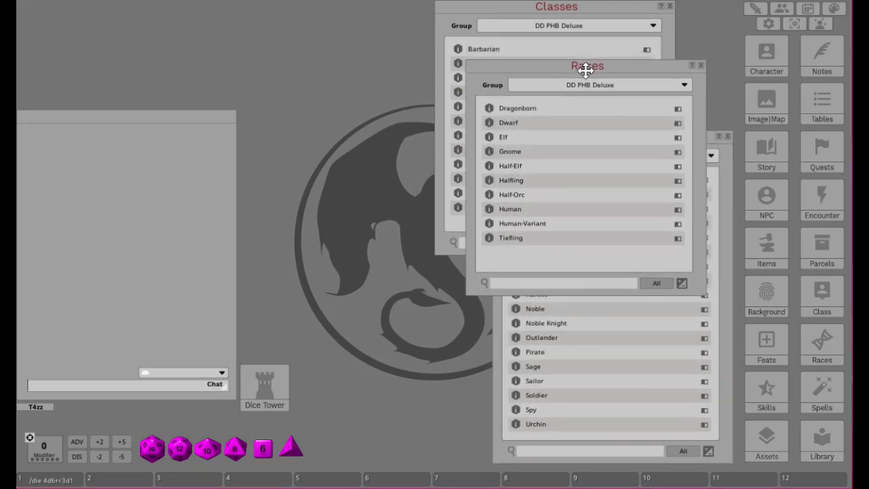
pyautogui.click(727, 433)
pyautogui.moveTo(610, 141); pyautogui.dragTo(616, 130)
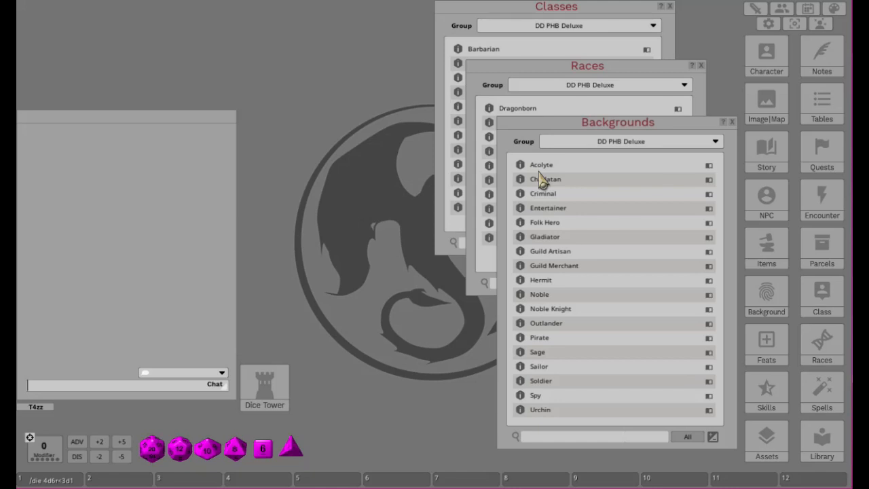
# - Create a new blank character, place its sheet beside the reference lists, and close the Character Selection window
pyautogui.click(766, 65)
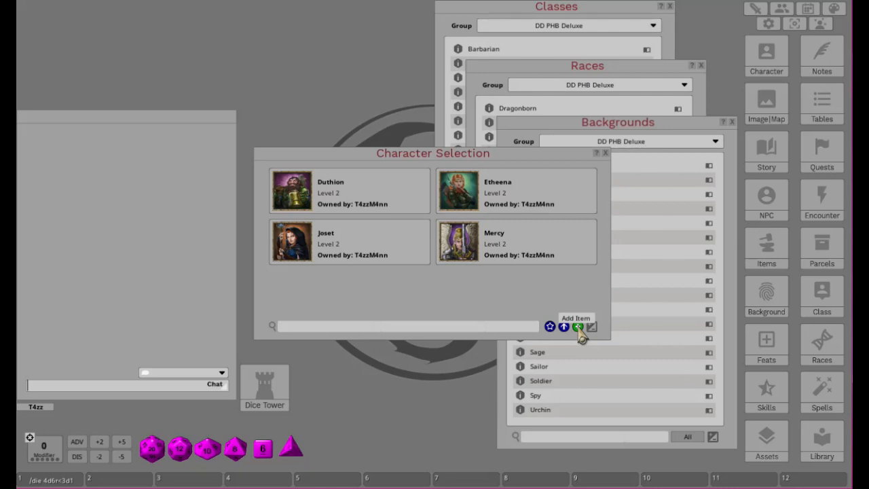
pyautogui.click(578, 327)
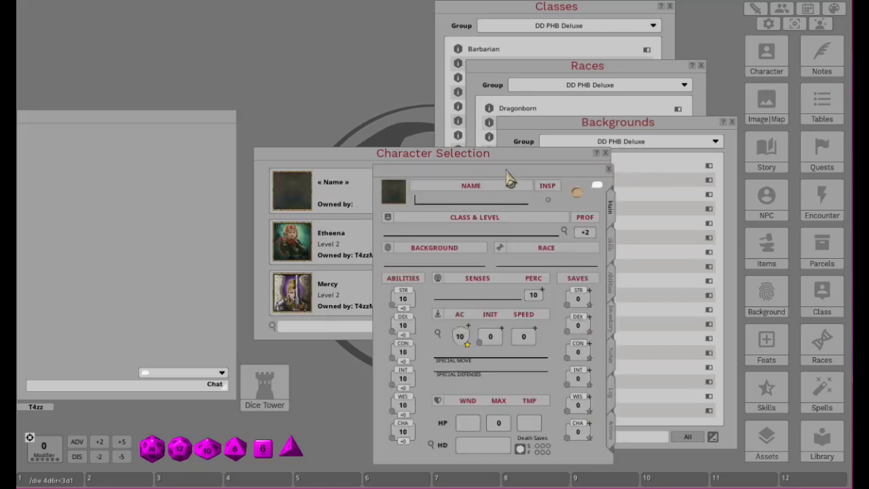
pyautogui.moveTo(510, 178); pyautogui.dragTo(280, 11)
pyautogui.click(606, 158)
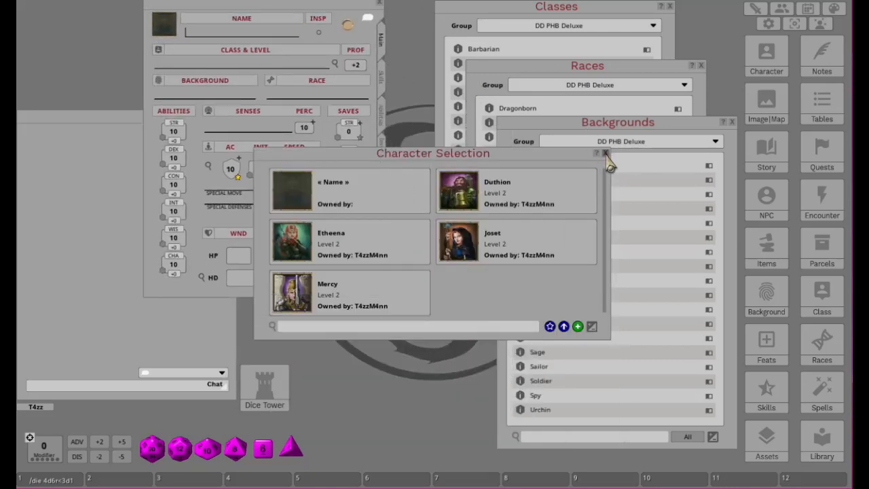
pyautogui.click(605, 154)
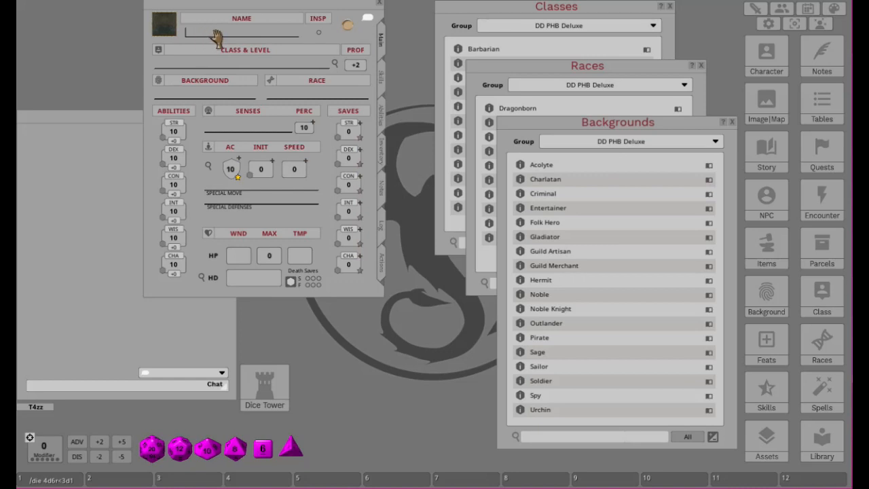
# - Name the new character "Dragonborn Barbarian"
pyautogui.press('shift')
pyautogui.write('Dragonborn')
pyautogui.press('shift')
pyautogui.write('agonborn Barbarian')
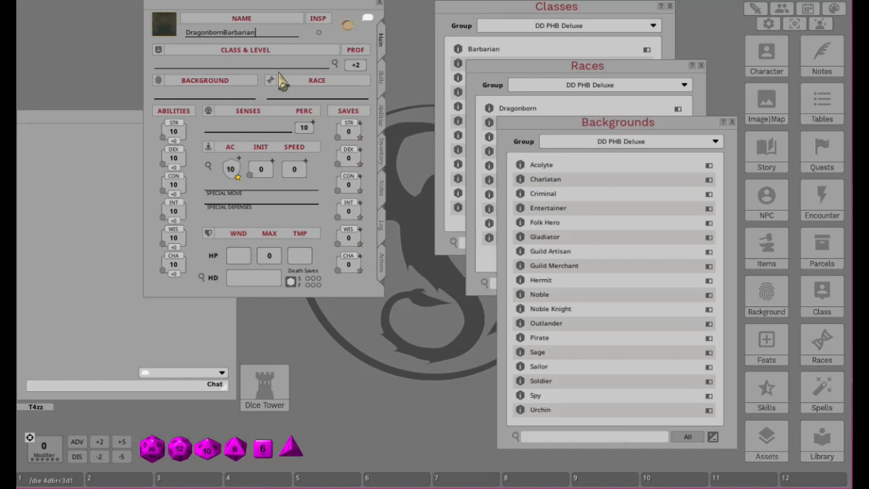
pyautogui.click(224, 31)
# - Add the Barbarian class to the character sheet and move the Select Skills window clear of the reference lists
pyautogui.click(497, 17)
pyautogui.moveTo(462, 49); pyautogui.dragTo(178, 68)
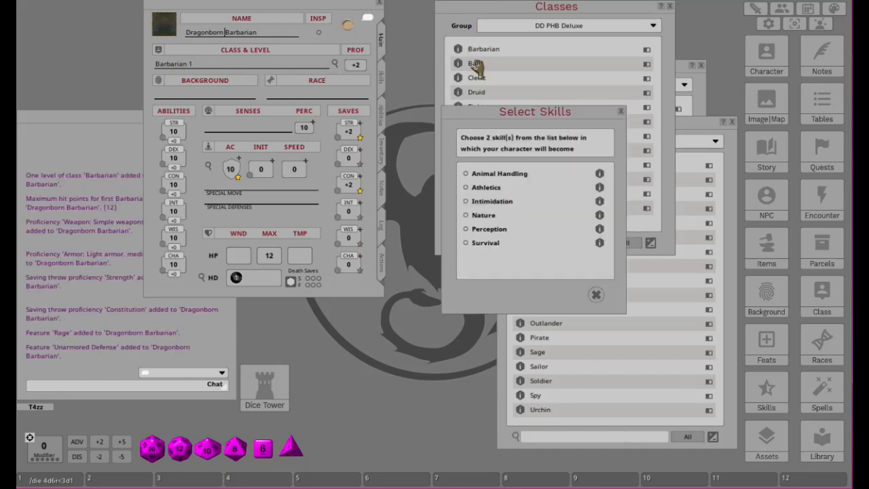
pyautogui.moveTo(528, 117); pyautogui.dragTo(363, 277)
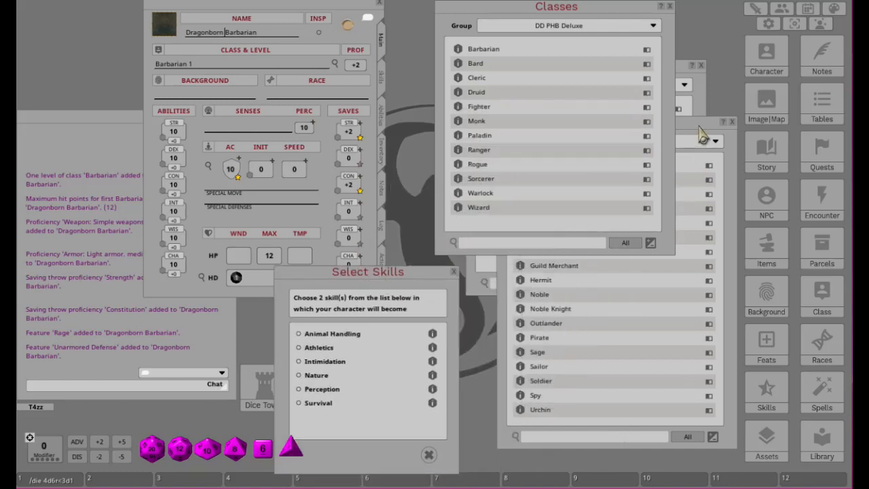
# - Add the Acolyte background to the character sheet and review the proficiencies in its description
pyautogui.click(703, 137)
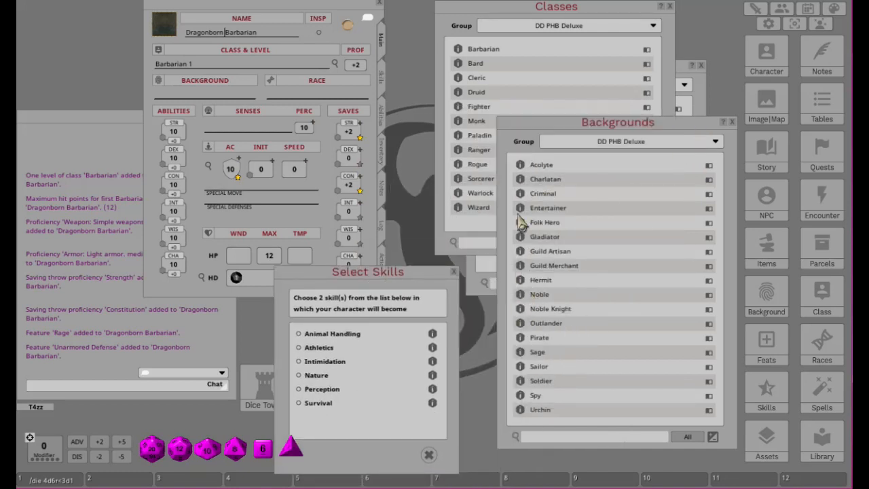
pyautogui.moveTo(520, 173); pyautogui.dragTo(192, 97)
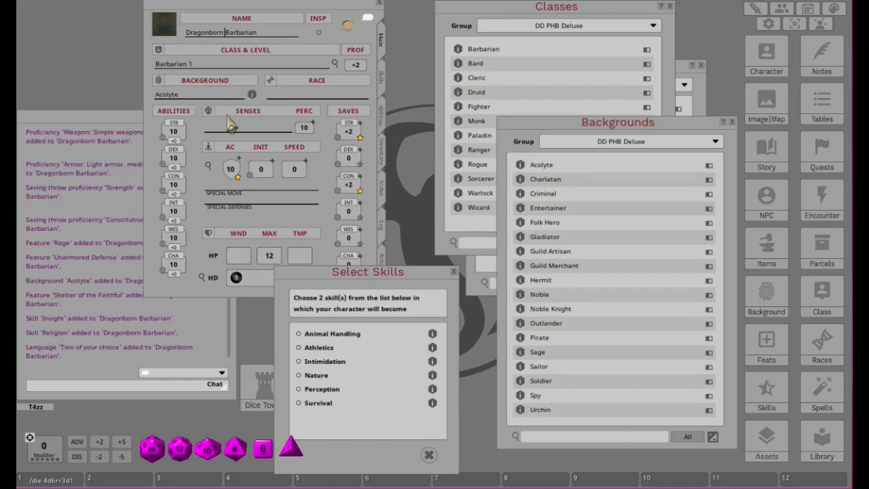
pyautogui.click(521, 165)
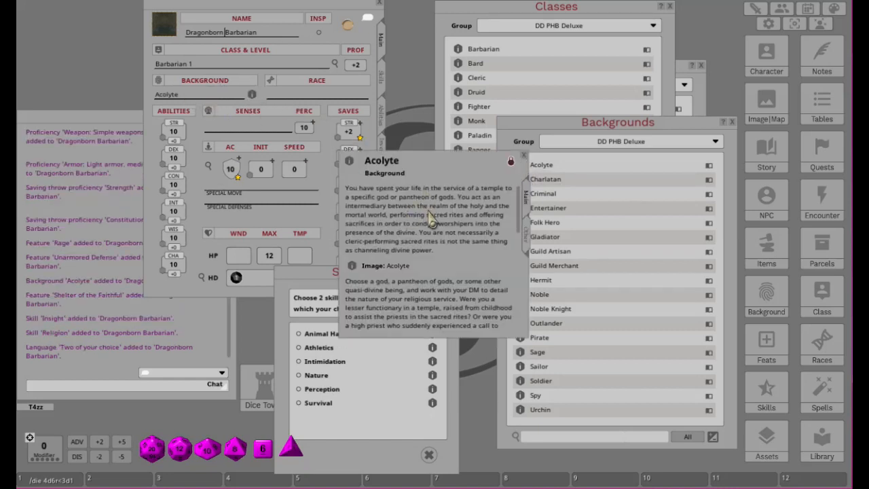
pyautogui.scroll(-5, 441, 241)
pyautogui.scroll(-2, 444, 302)
pyautogui.scroll(-1, 418, 285)
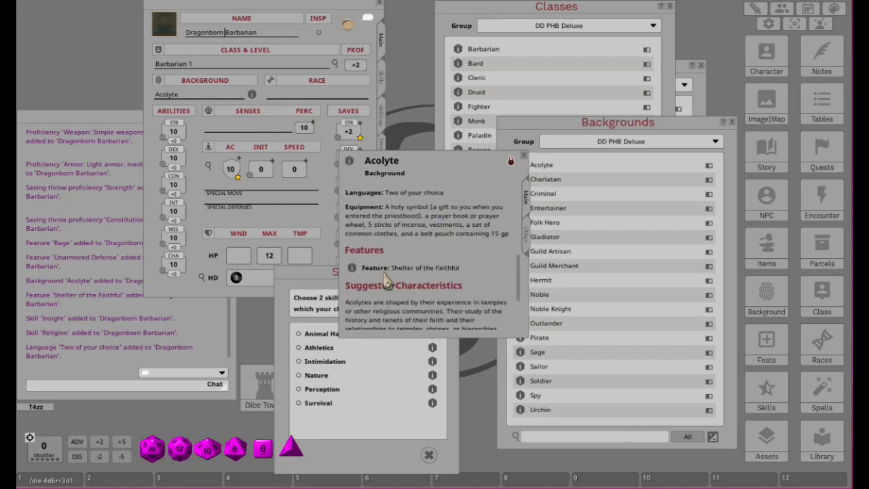
pyautogui.scroll(1, 419, 278)
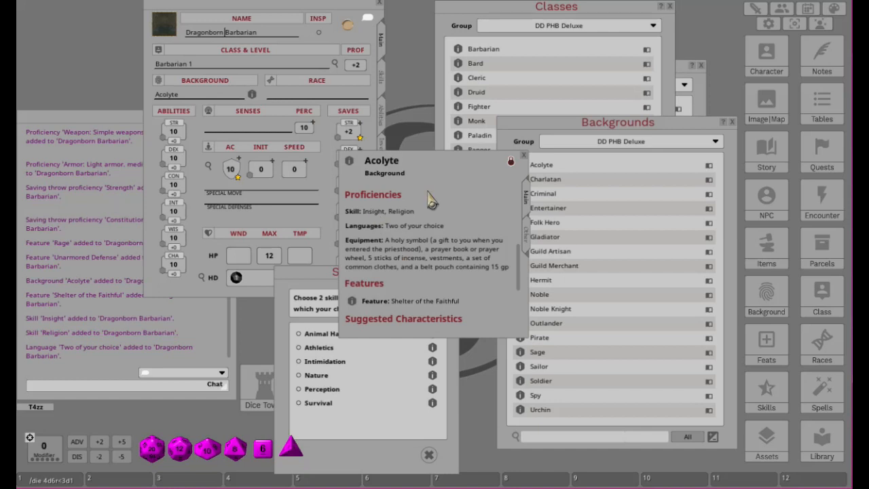
pyautogui.moveTo(422, 163); pyautogui.dragTo(491, 50)
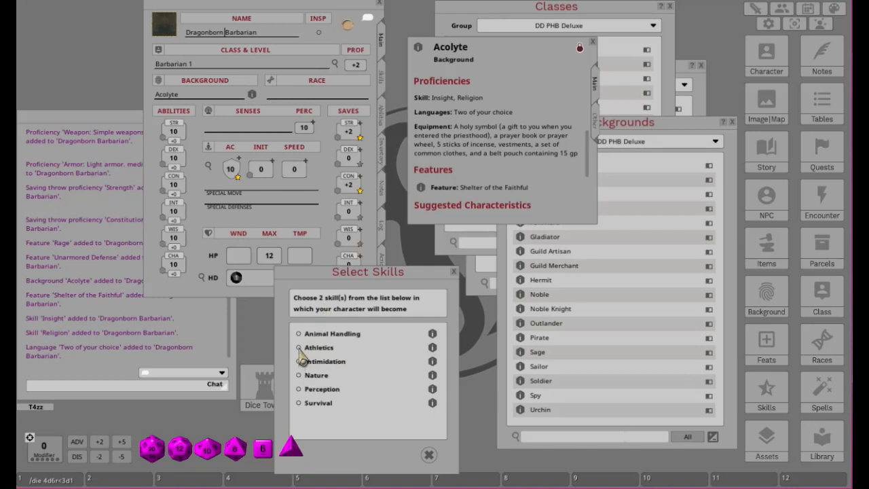
# - Choose Athletics and Survival as the Barbarian's two skill proficiencies and confirm the selection
pyautogui.click(299, 403)
pyautogui.click(298, 347)
pyautogui.click(410, 456)
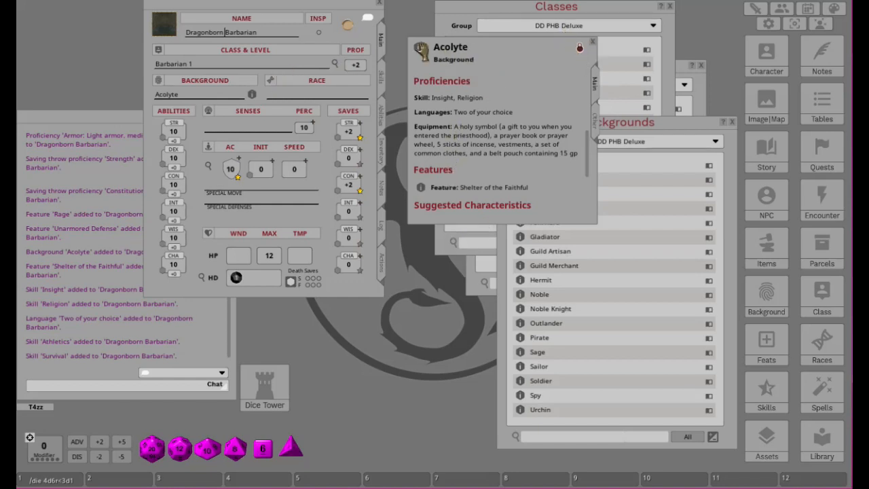
# - Save links to the Acolyte background in hotkey slot 6 and the Barbarian class in slot 7
pyautogui.moveTo(497, 60); pyautogui.dragTo(484, 237)
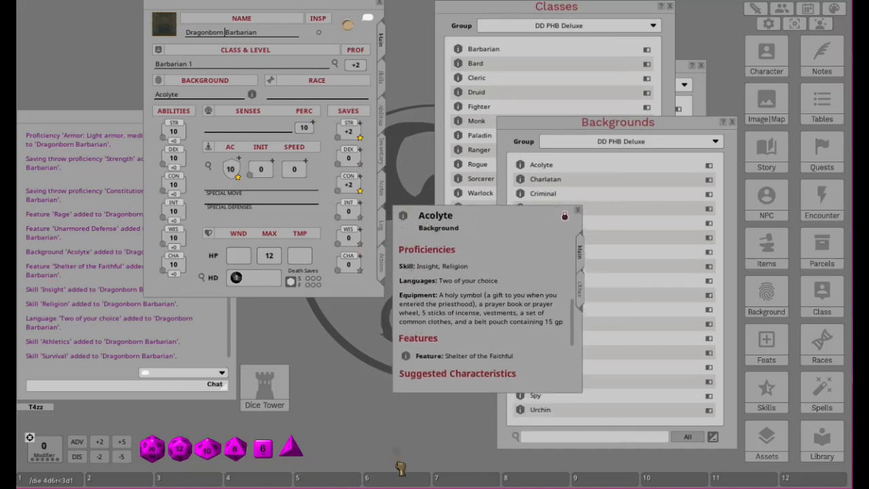
pyautogui.moveTo(410, 480); pyautogui.dragTo(407, 480)
pyautogui.moveTo(458, 54); pyautogui.dragTo(479, 422)
pyautogui.moveTo(459, 484); pyautogui.dragTo(460, 483)
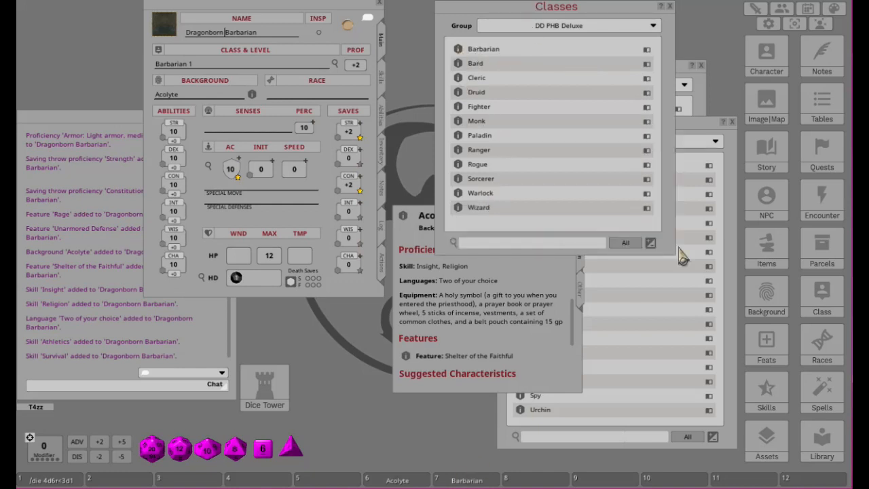
# - Add the Dragonborn race to the character sheet and hotkey slot 8, closing the Acolyte description
pyautogui.click(704, 95)
pyautogui.moveTo(490, 112); pyautogui.dragTo(310, 96)
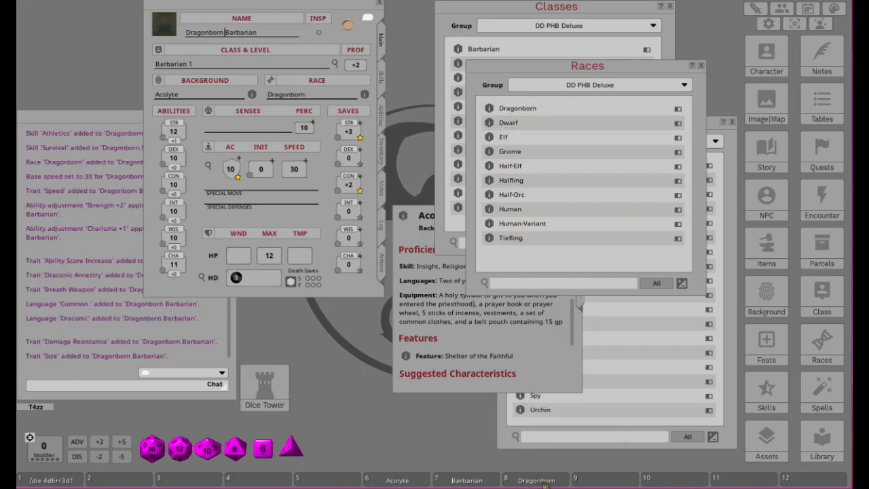
pyautogui.click(417, 215)
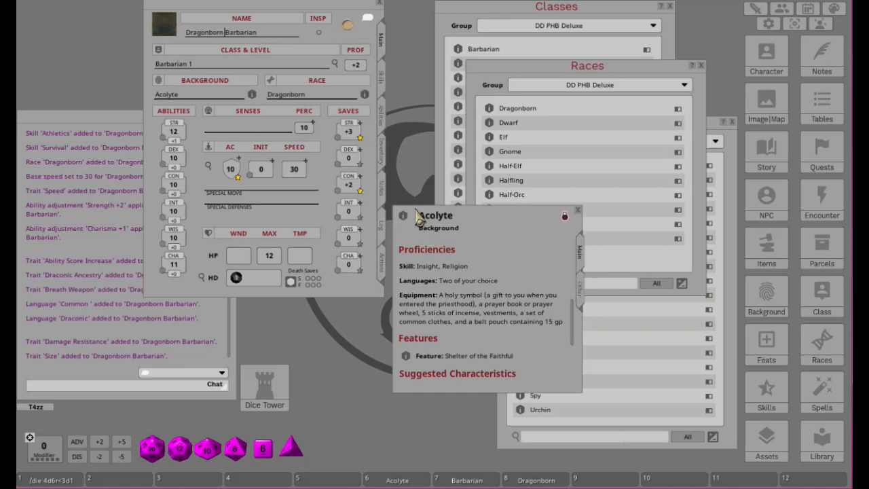
pyautogui.click(577, 210)
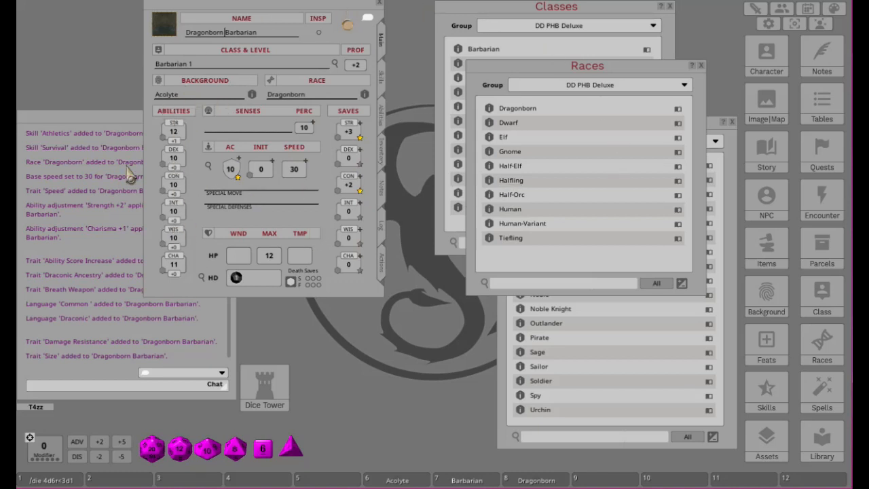
# - Move the character sheet off the chat area and clear the chat history
pyautogui.moveTo(292, 9); pyautogui.dragTo(389, 8)
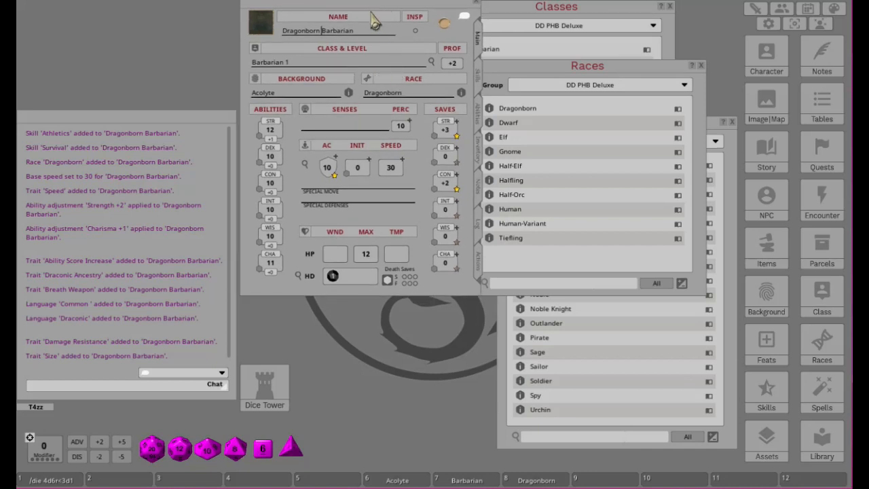
pyautogui.moveTo(370, 12); pyautogui.dragTo(367, 19)
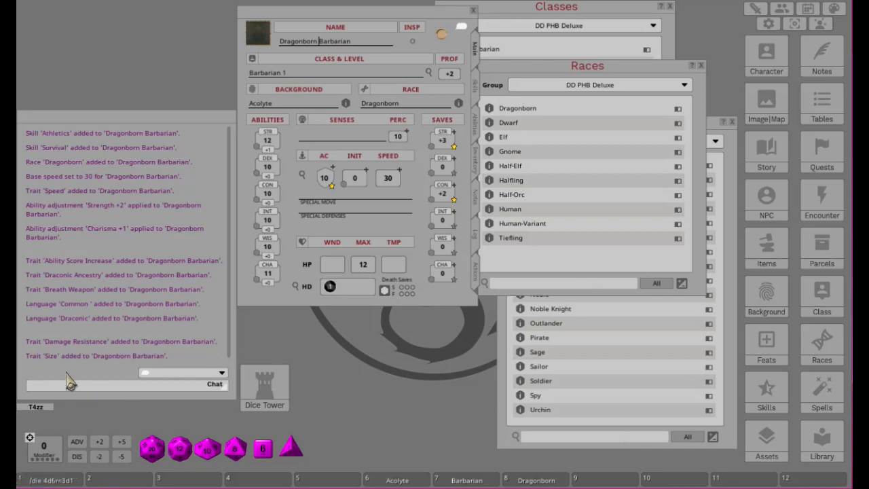
pyautogui.rightClick(66, 371)
pyautogui.click(203, 312)
pyautogui.rightClick(212, 323)
pyautogui.click(165, 315)
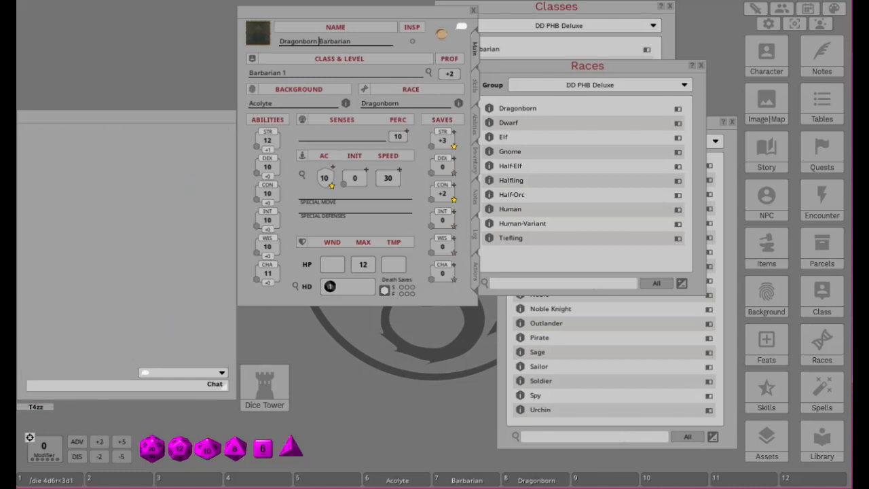
# - Roll six ability scores with the saved /die 4d6r<3d1 command
pyautogui.click(48, 478)
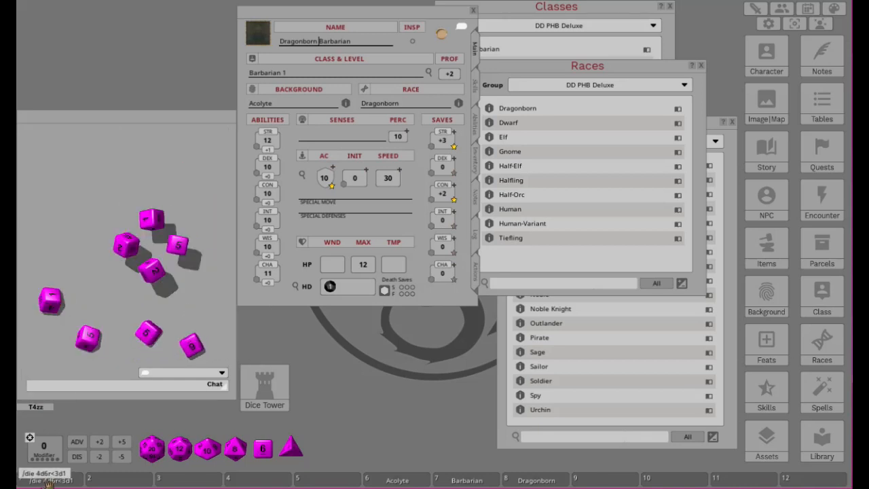
pyautogui.click(49, 482)
pyautogui.click(49, 481)
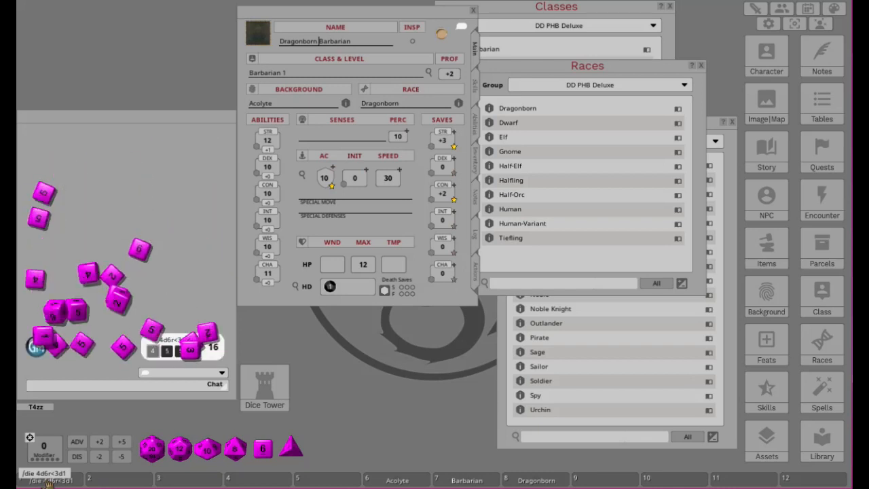
pyautogui.click(47, 478)
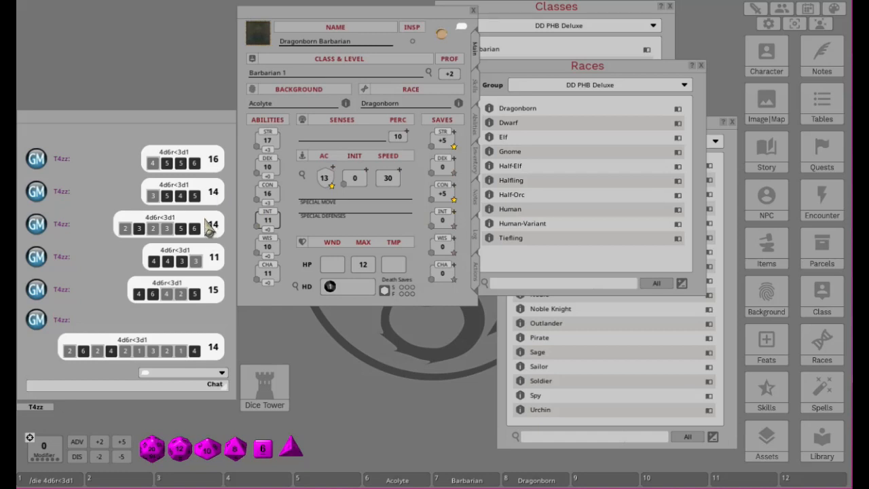
# - Assign the rolled 14s to Dexterity, Wisdom and Charisma, and shift the character sheet clear of the Races window
pyautogui.moveTo(211, 351); pyautogui.dragTo(273, 170)
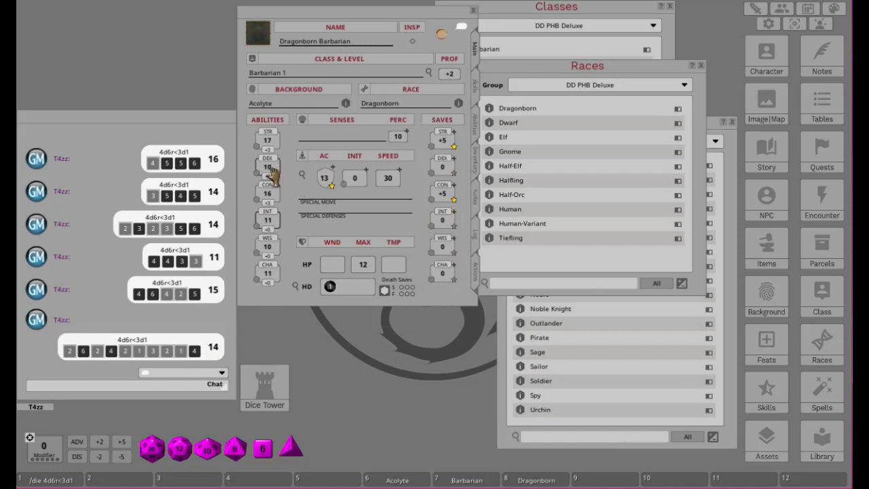
pyautogui.moveTo(270, 170); pyautogui.dragTo(270, 171)
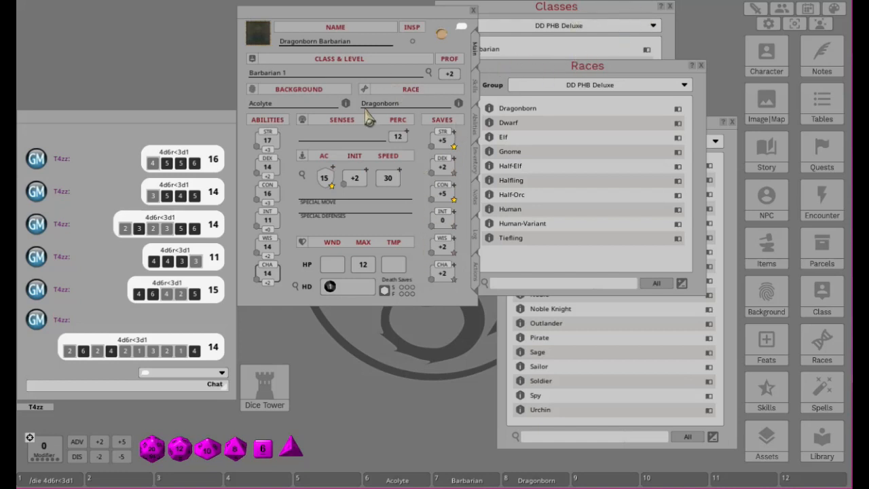
pyautogui.moveTo(334, 12); pyautogui.dragTo(311, 14)
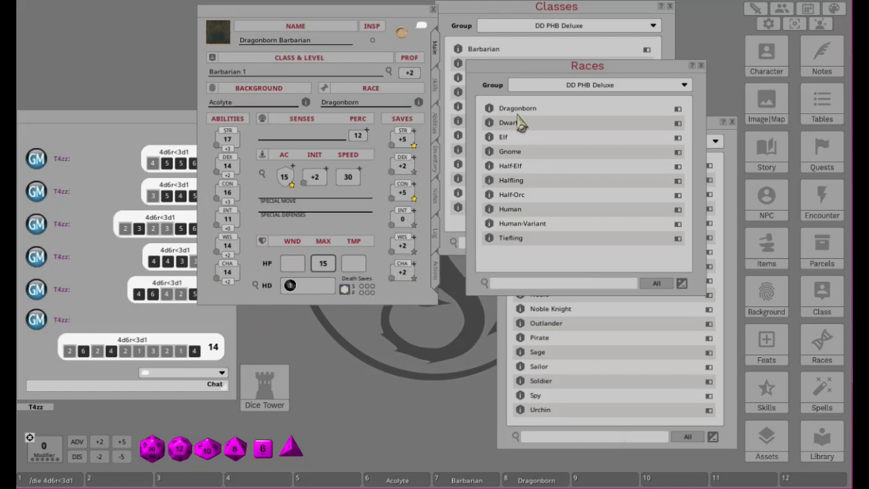
# - Examine the character's skill list for proficiencies and totals
pyautogui.click(436, 85)
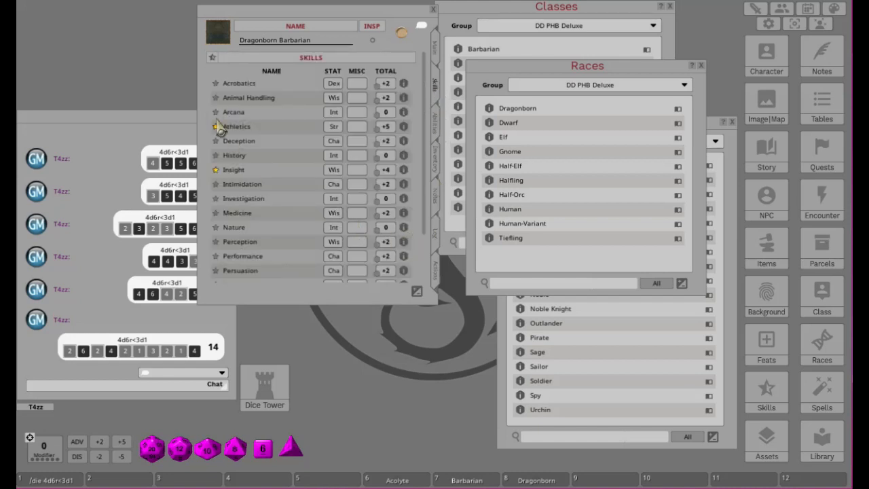
pyautogui.scroll(-2, 273, 203)
pyautogui.scroll(2, 263, 234)
pyautogui.scroll(-2, 319, 149)
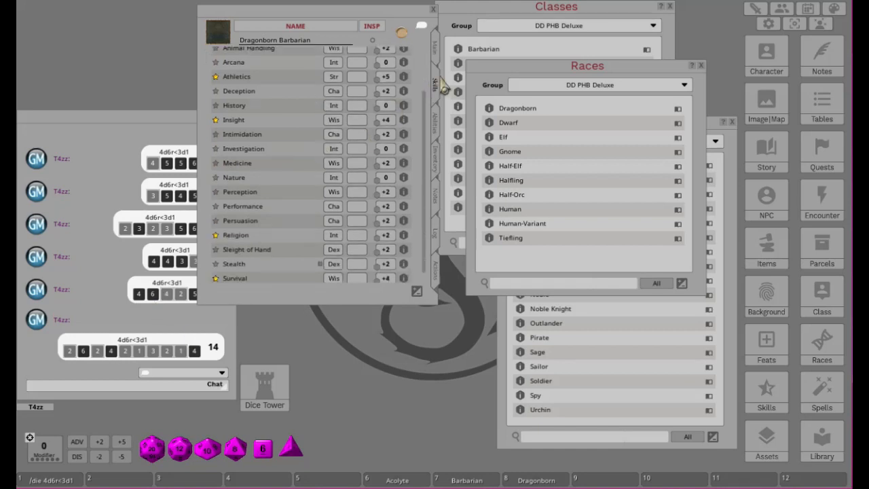
# - Show the character's features and traits, and close the Races, Classes and Backgrounds lists
pyautogui.click(436, 132)
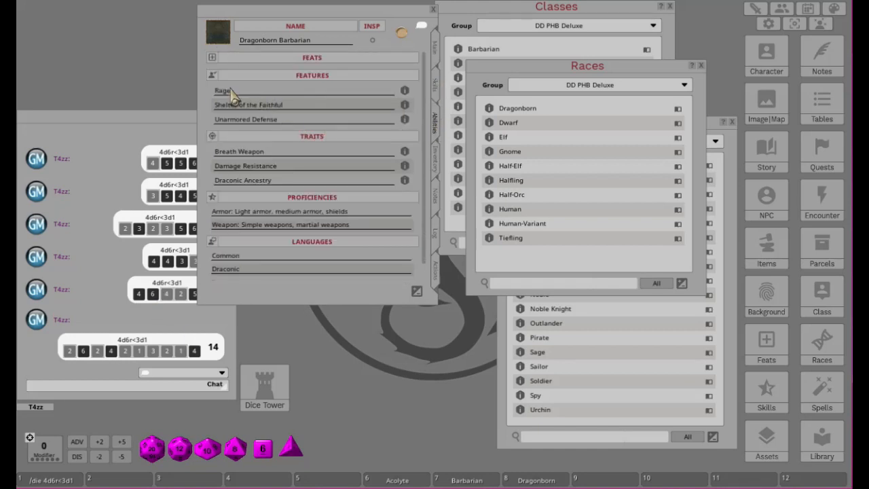
pyautogui.moveTo(344, 19); pyautogui.dragTo(338, 14)
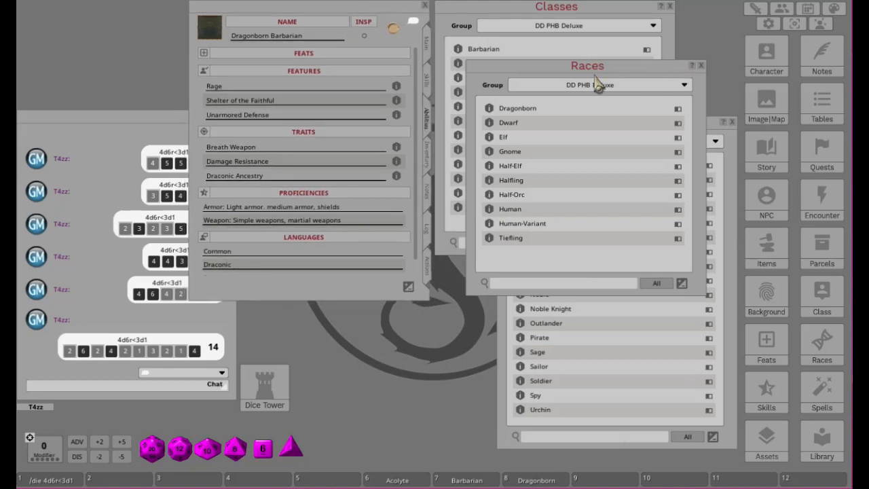
pyautogui.click(701, 66)
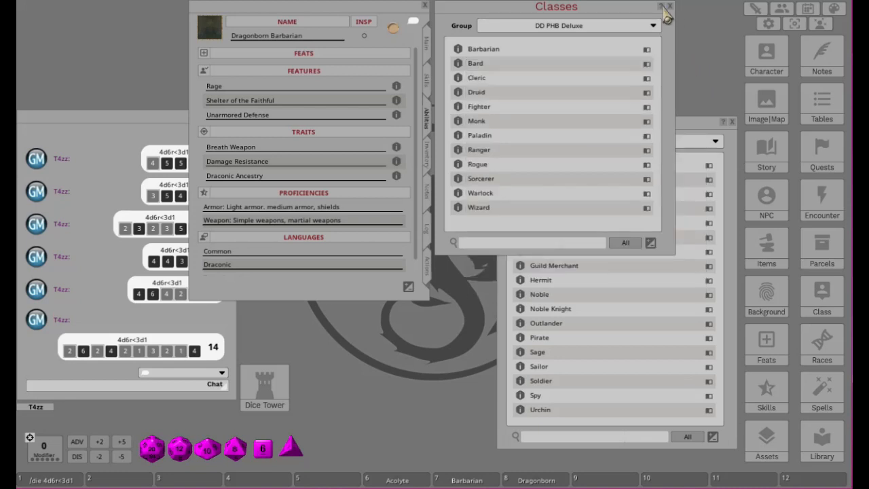
pyautogui.click(670, 6)
pyautogui.click(732, 122)
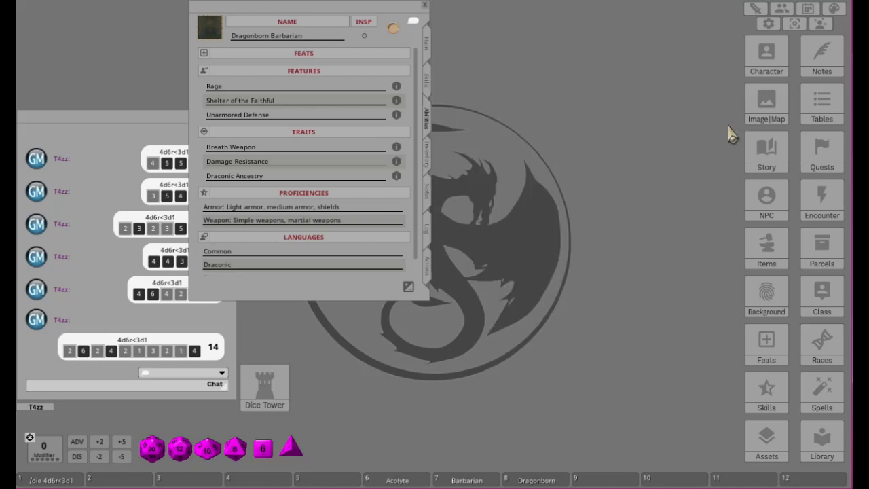
# - Read the descriptions of the Rage, Shelter of the Faithful and Unarmored Defense features, keeping the windows clear of the character sheet
pyautogui.click(396, 87)
pyautogui.moveTo(425, 176); pyautogui.dragTo(581, 13)
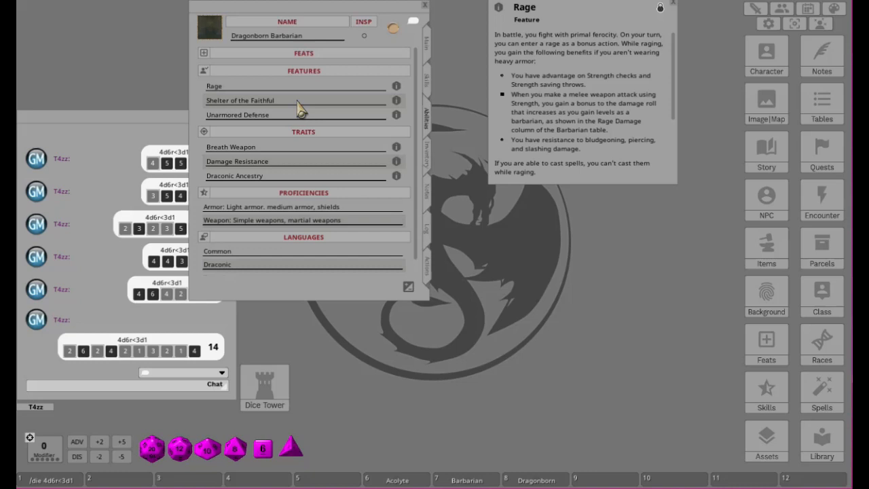
pyautogui.click(396, 100)
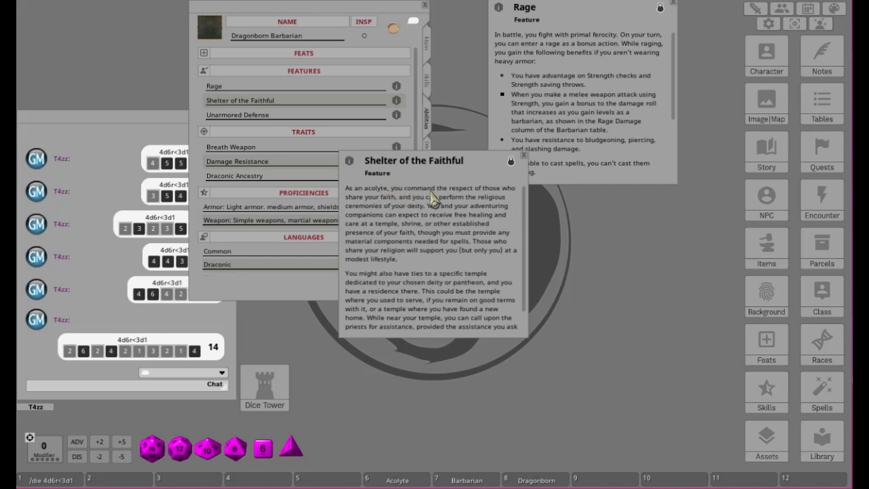
pyautogui.scroll(-1, 407, 244)
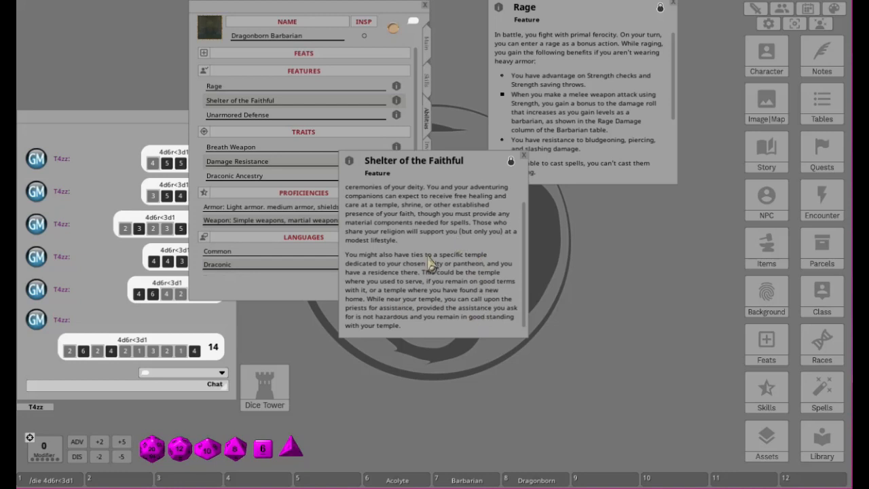
pyautogui.click(524, 155)
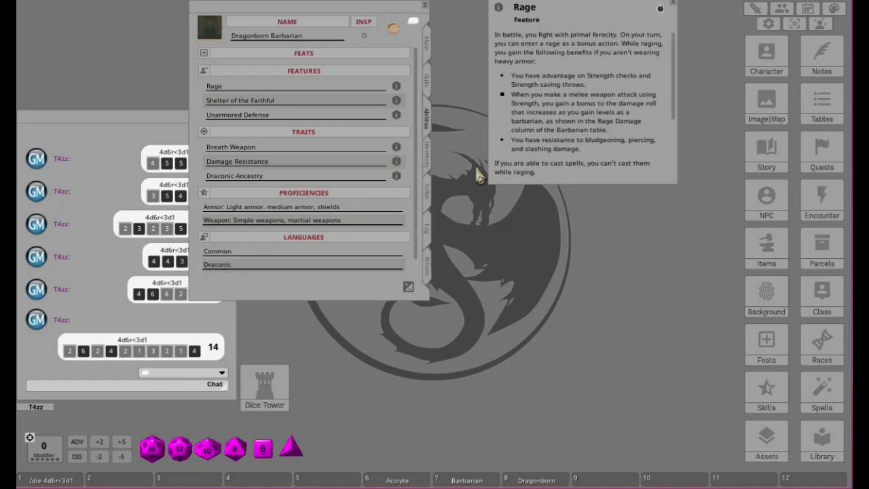
pyautogui.click(395, 115)
pyautogui.moveTo(487, 153); pyautogui.dragTo(644, 45)
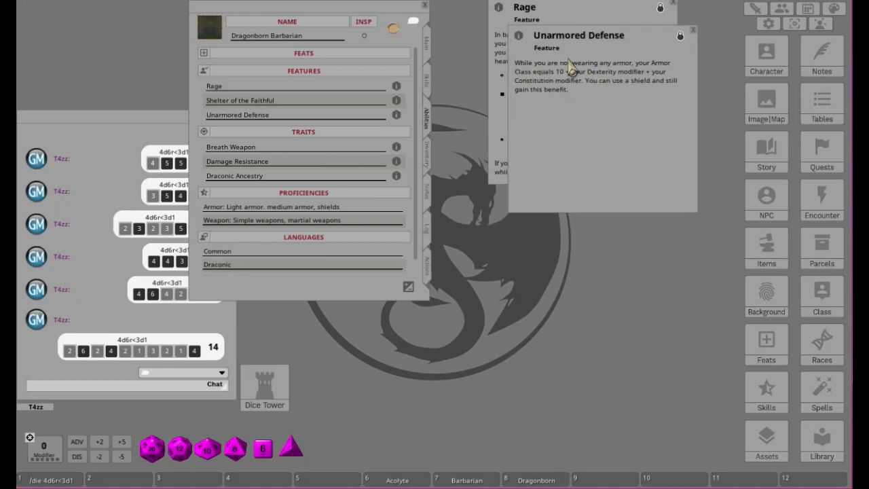
# - Examine the armor class calculation for the Dragonborn Barbarian, with its window moved clear of the character sheet
pyautogui.click(427, 49)
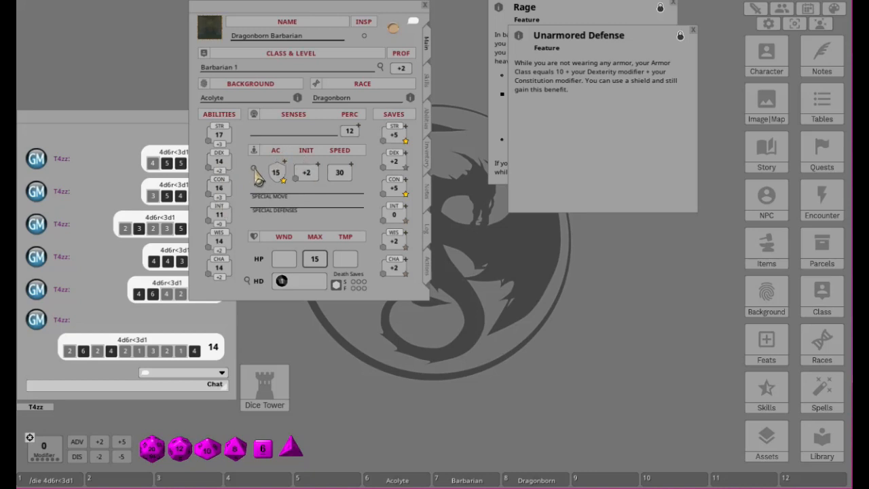
pyautogui.click(257, 175)
pyautogui.moveTo(428, 194); pyautogui.dragTo(437, 119)
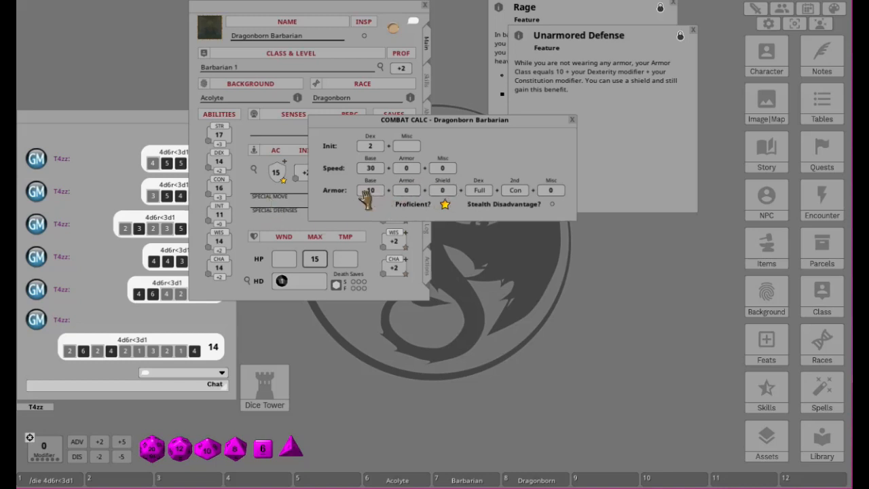
pyautogui.moveTo(459, 120); pyautogui.dragTo(539, 118)
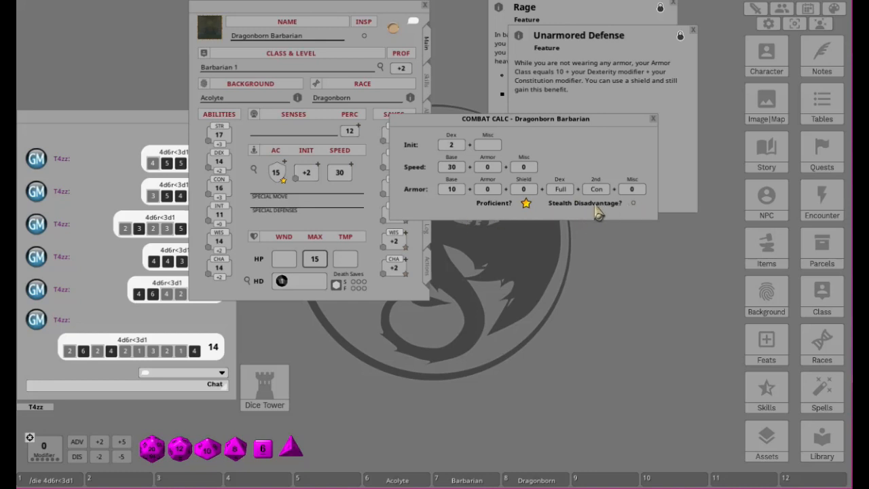
pyautogui.moveTo(553, 129); pyautogui.dragTo(623, 137)
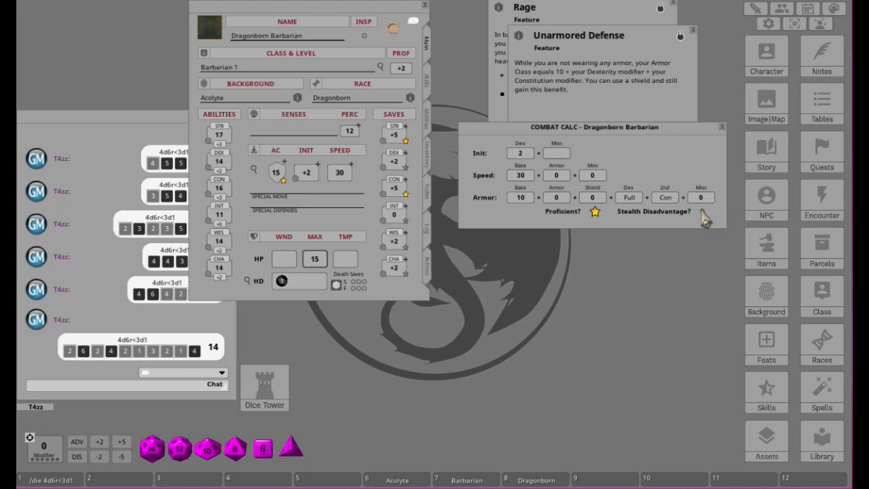
# - Check the character's skills, and close the combat calculation and Unarmored Defense windows
pyautogui.click(428, 93)
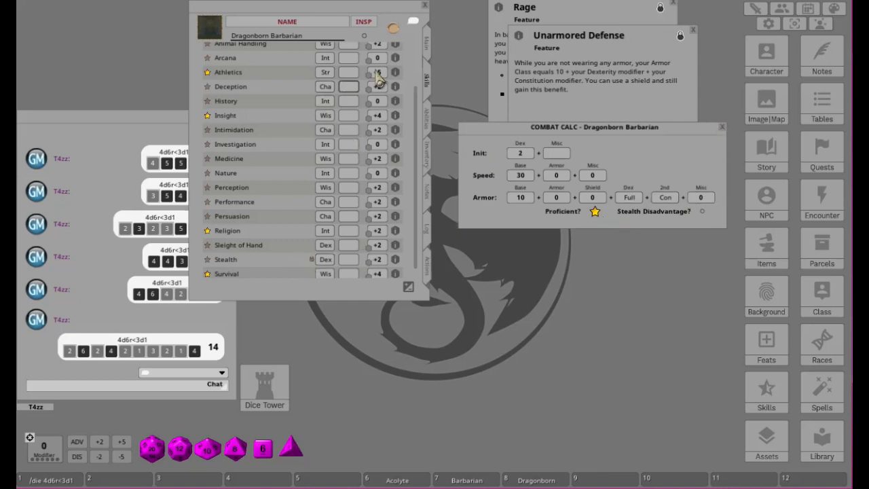
pyautogui.click(722, 127)
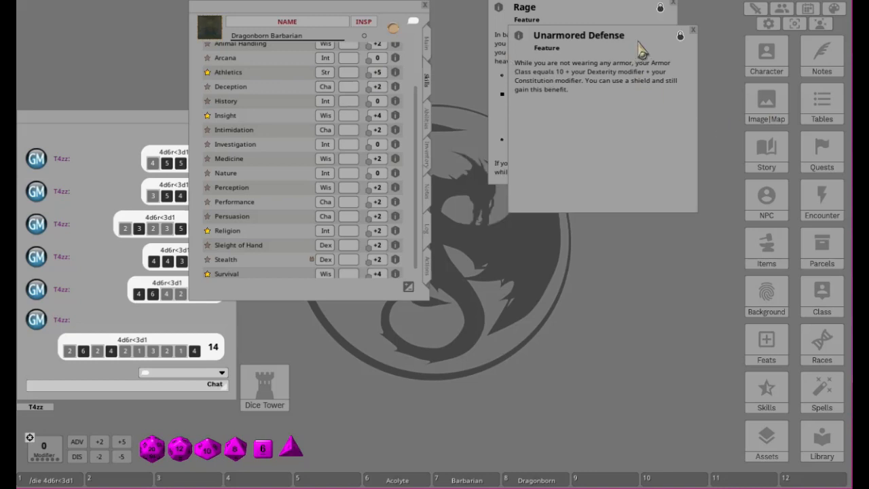
pyautogui.click(692, 31)
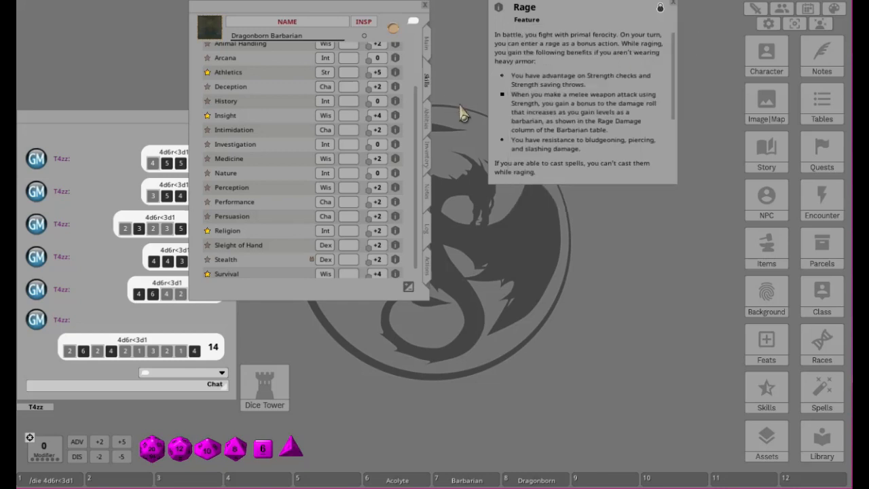
# - Open the Breath Weapon trait's description and move it clear of the character sheet
pyautogui.click(427, 120)
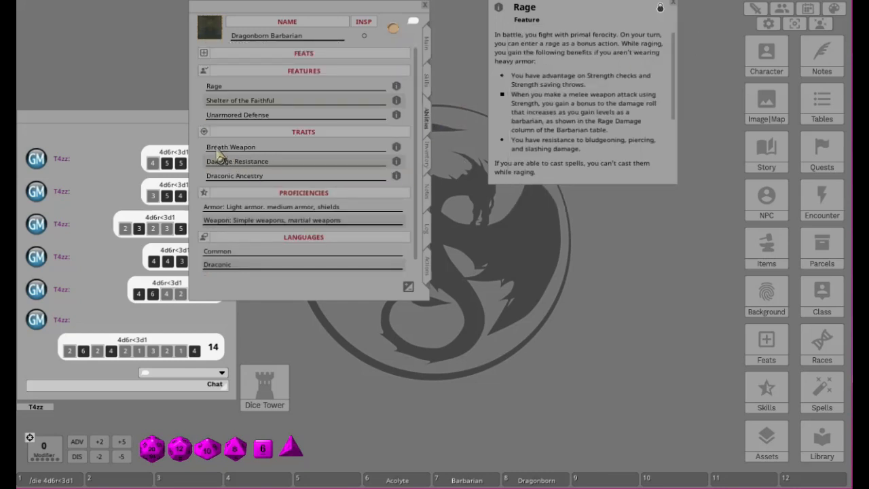
pyautogui.click(396, 146)
pyautogui.moveTo(443, 166); pyautogui.dragTo(644, 95)
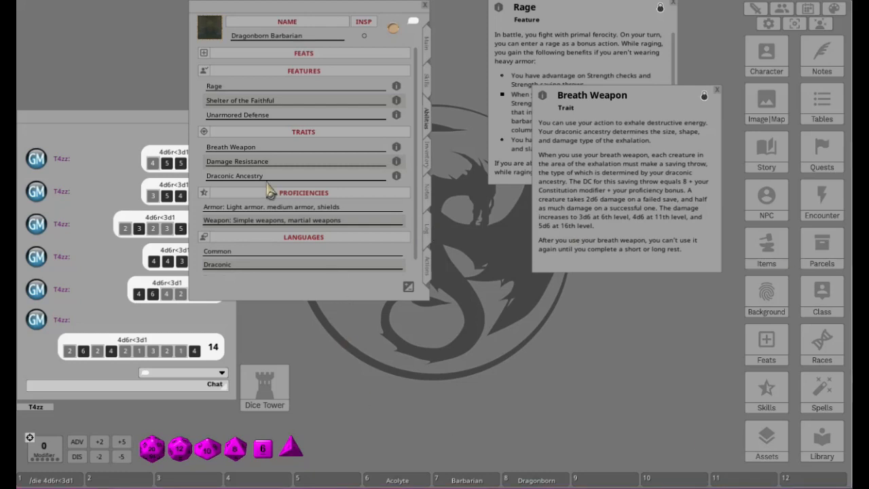
# - Open the Damage Resistance trait's description and arrange it in a cascade with the Breath Weapon window
pyautogui.click(396, 161)
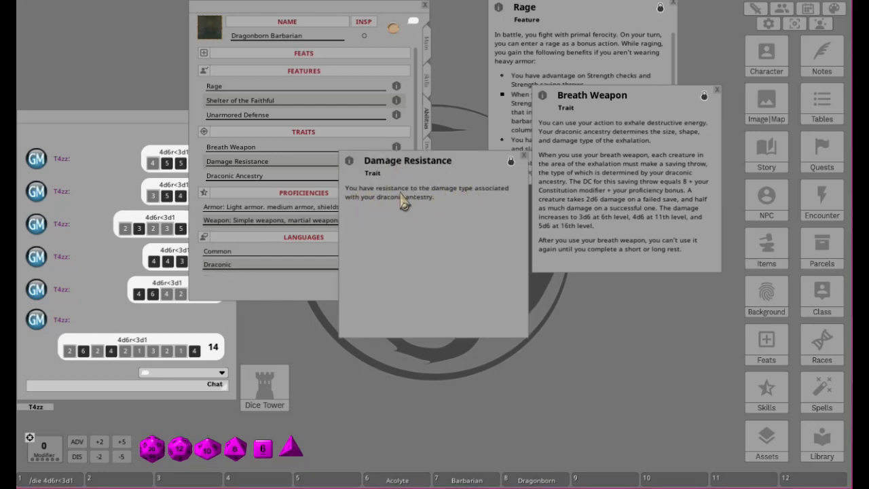
pyautogui.moveTo(464, 169); pyautogui.dragTo(645, 153)
pyautogui.moveTo(640, 105); pyautogui.dragTo(620, 96)
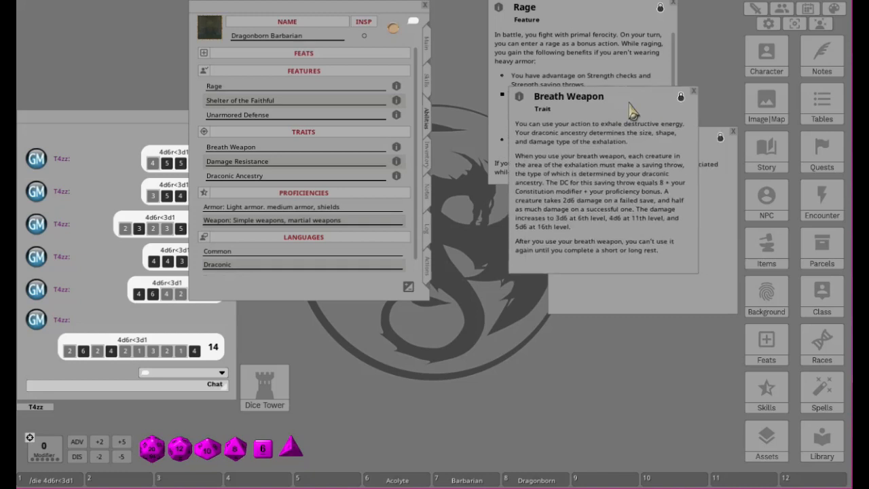
pyautogui.click(732, 202)
pyautogui.moveTo(686, 136); pyautogui.dragTo(671, 127)
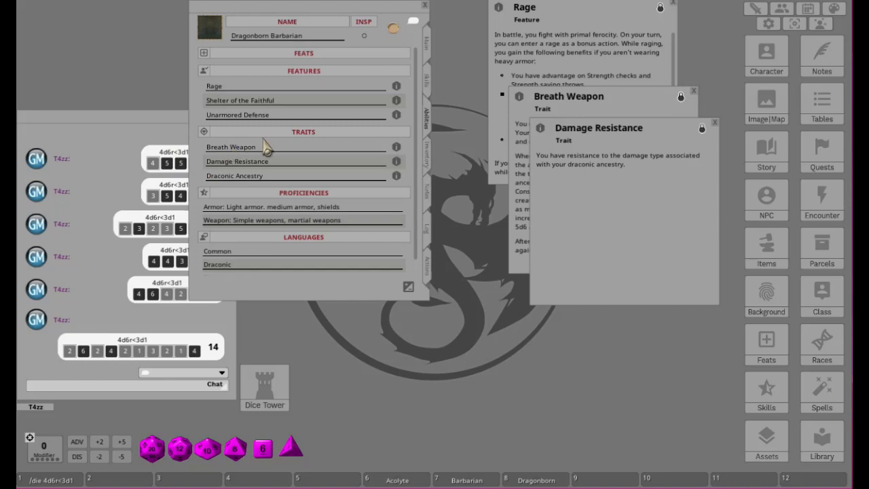
pyautogui.click(635, 107)
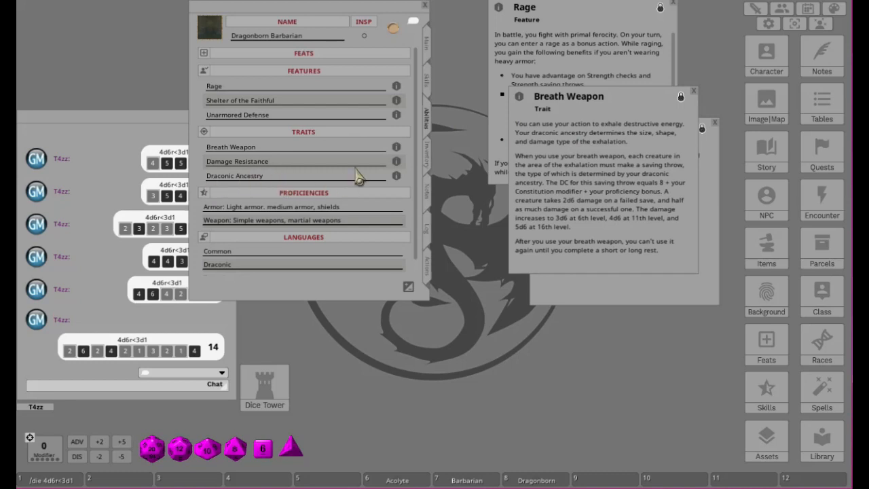
pyautogui.click(655, 285)
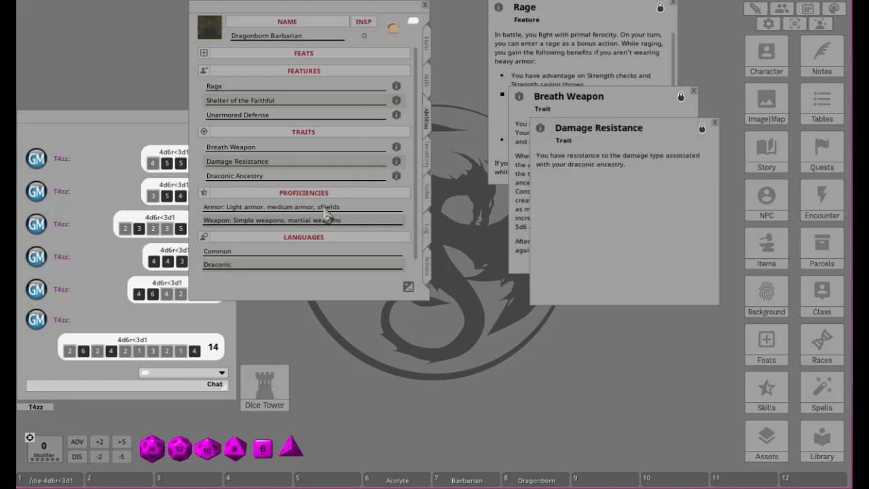
# - Open the Draconic Ancestry description beside the other trait windows and enlarge it to read the full ancestry table
pyautogui.click(397, 176)
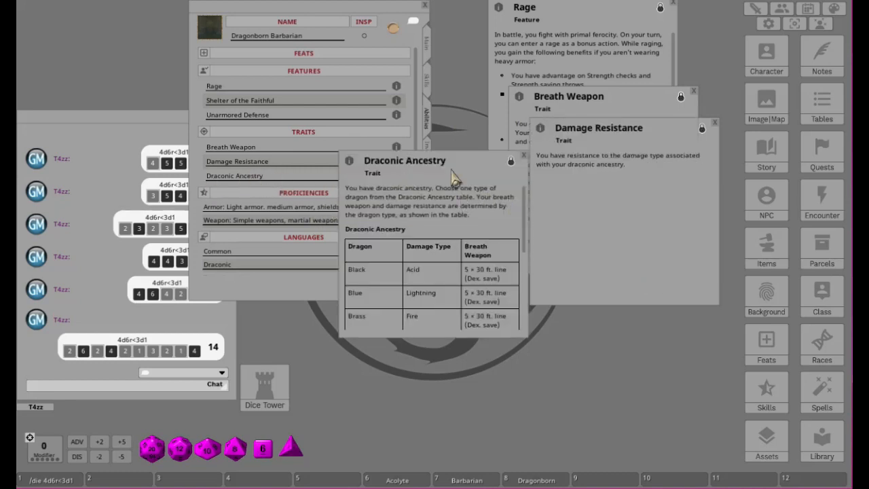
pyautogui.moveTo(433, 175); pyautogui.dragTo(644, 179)
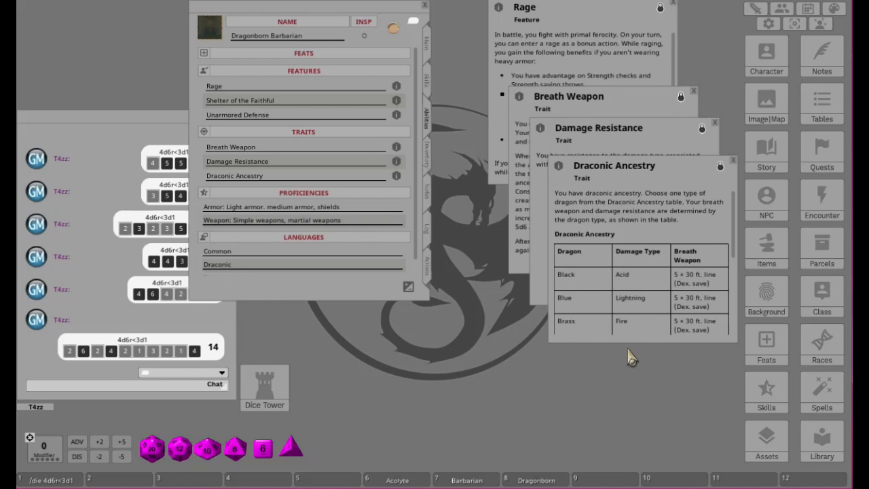
pyautogui.moveTo(635, 343); pyautogui.dragTo(653, 456)
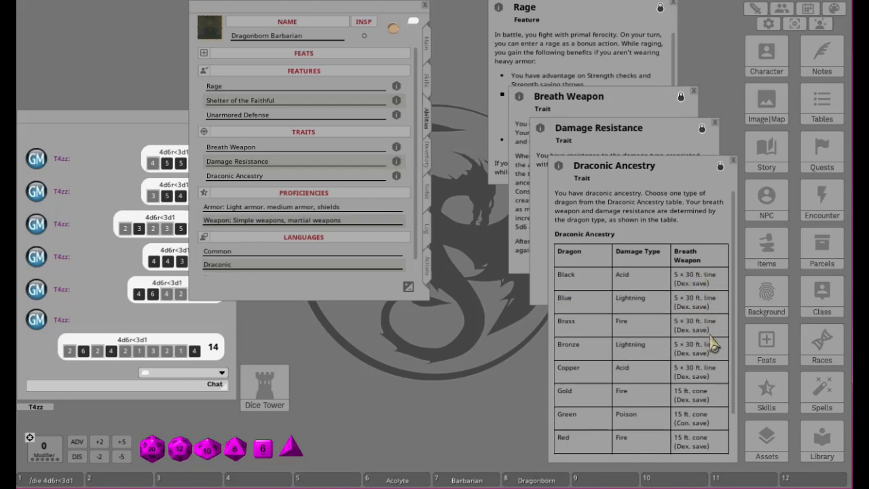
pyautogui.scroll(-3, 688, 336)
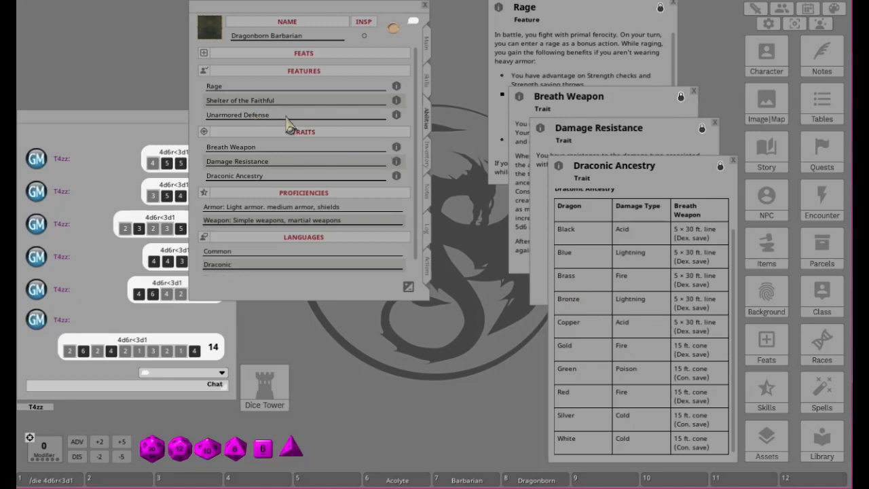
# - Append "(Bronze - Lightning)" to the Draconic Ancestry trait's name and close its description
pyautogui.click(278, 176)
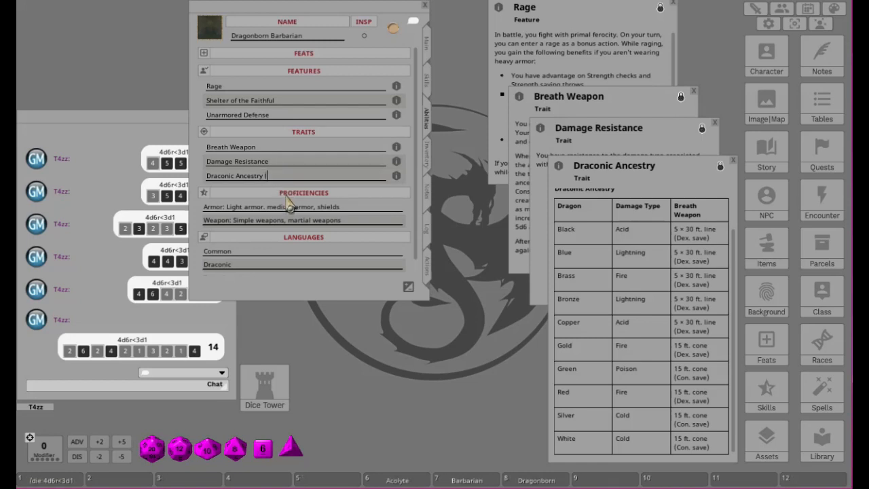
pyautogui.write('(Bronze')
pyautogui.press('shift')
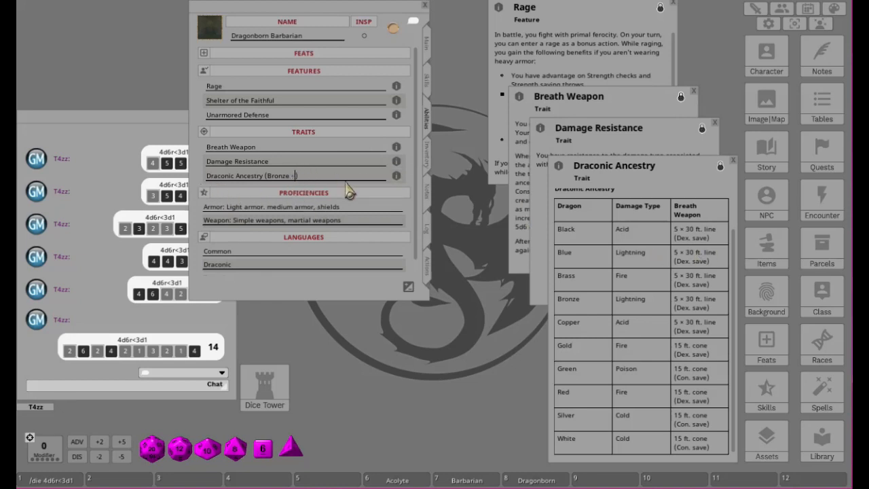
pyautogui.write('Lightning')
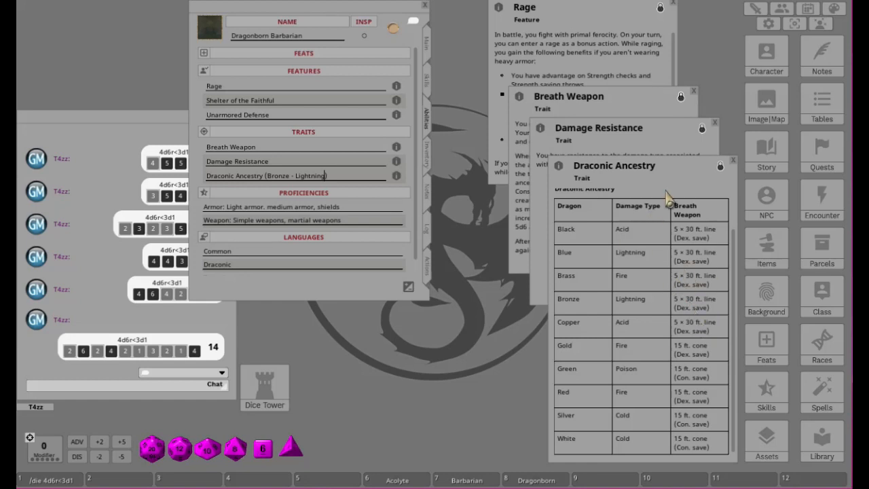
pyautogui.click(734, 161)
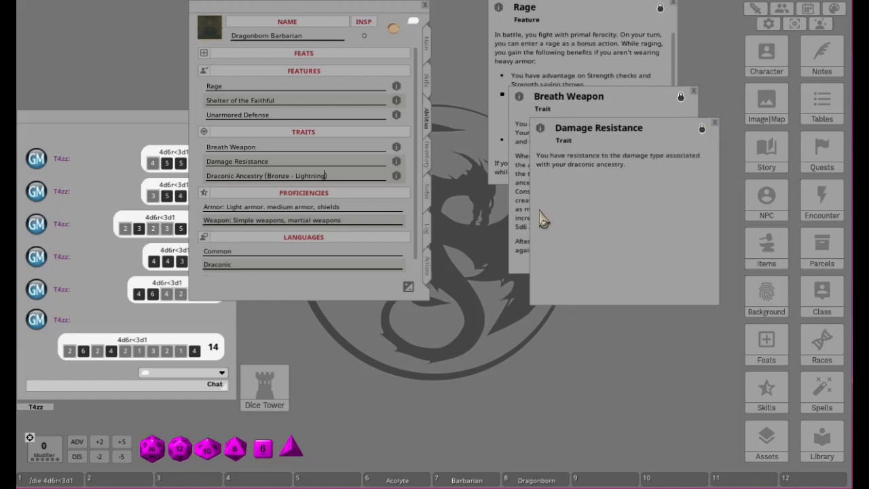
# - Append "(Lightning)" to the Damage Resistance trait's name, then close and reopen its description
pyautogui.click(428, 46)
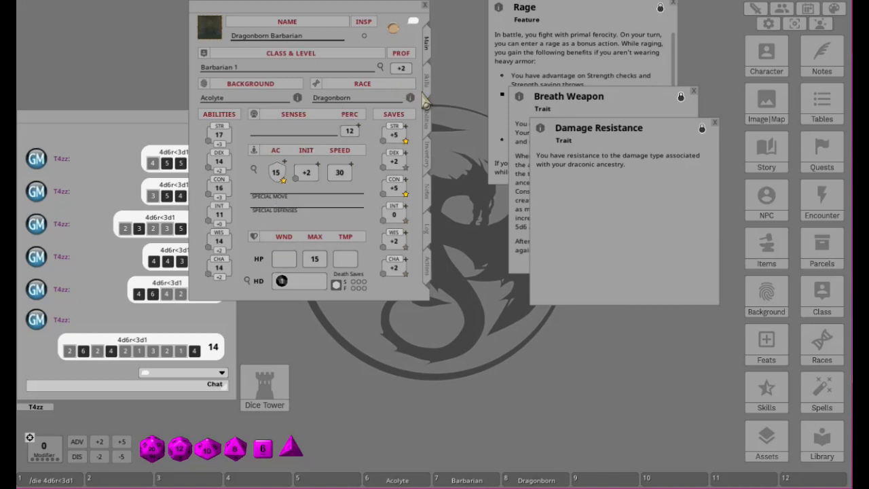
pyautogui.click(429, 125)
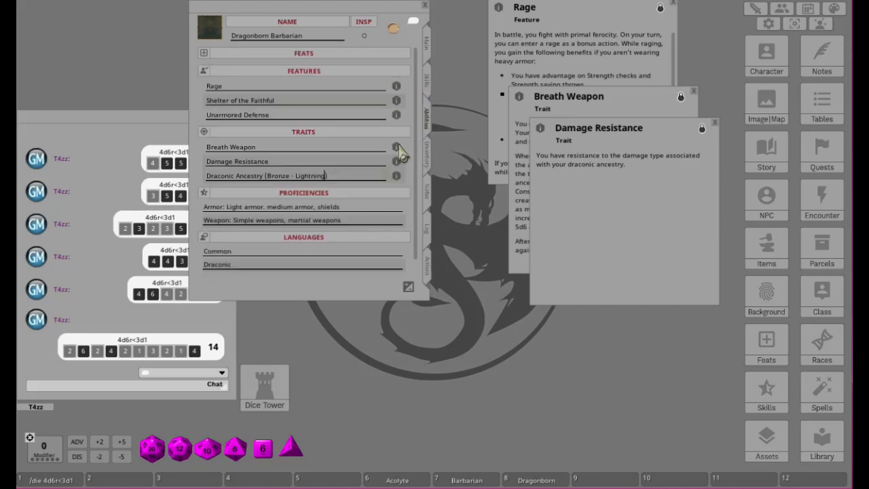
pyautogui.scroll(1, 338, 228)
pyautogui.click(286, 161)
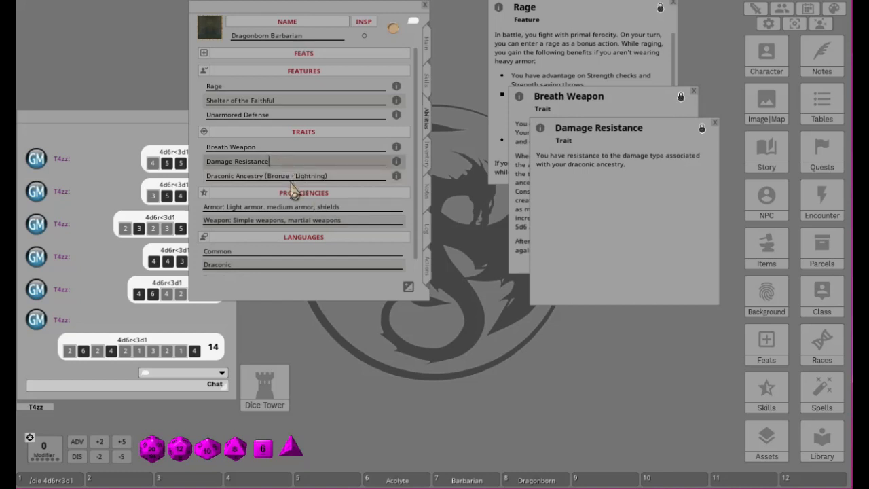
pyautogui.press('shift')
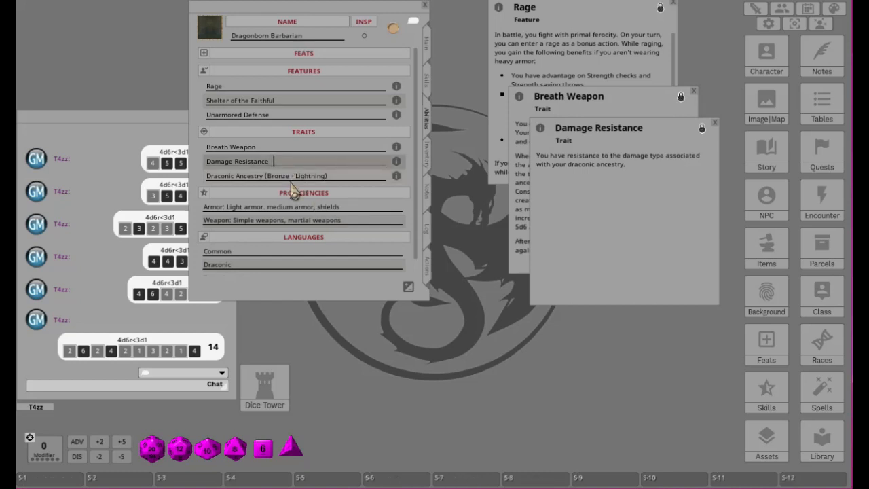
pyautogui.write('(Lightning')
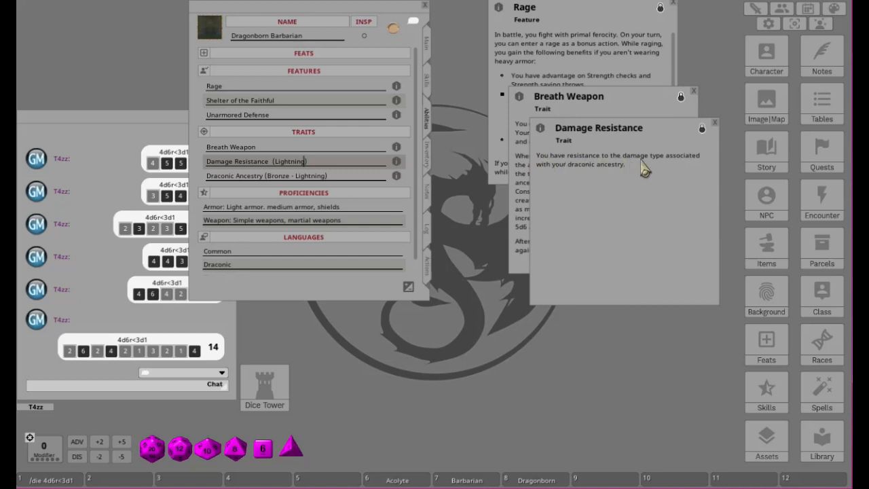
pyautogui.click(715, 125)
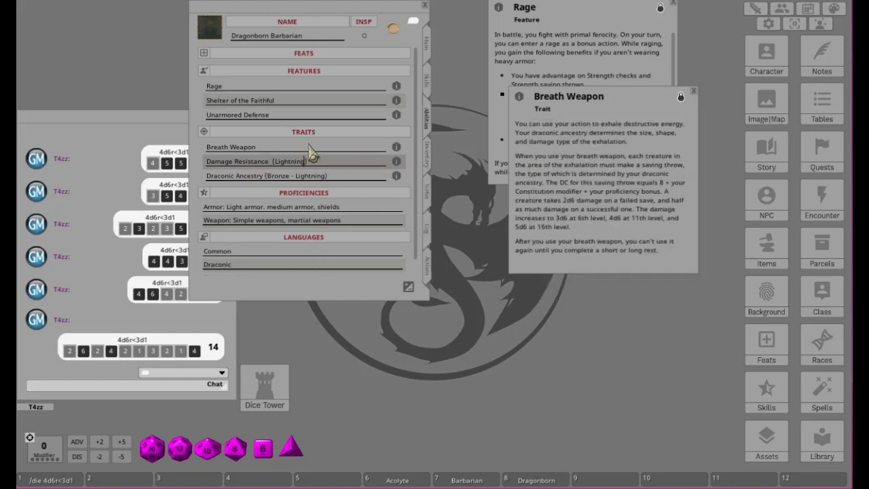
pyautogui.click(396, 162)
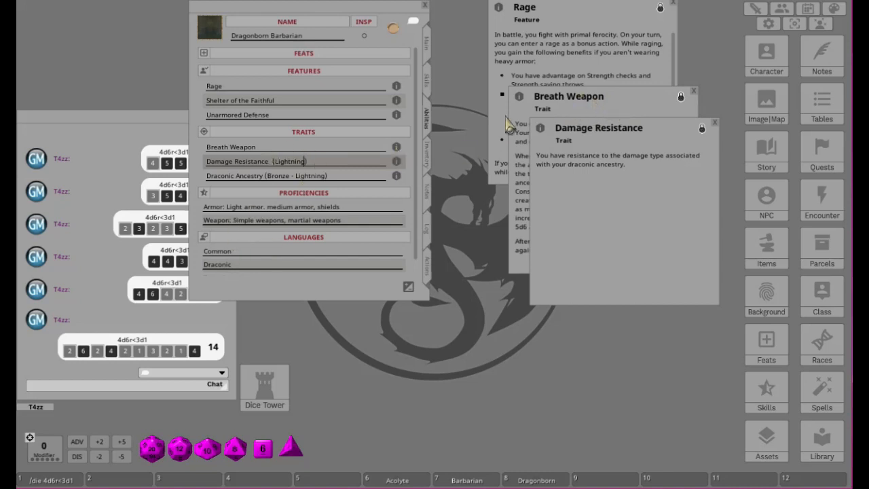
# - Shorten the Draconic Ancestry trait's suffix to "(Bronze)" and append "(Lightning)" to the Breath Weapon trait's name
pyautogui.click(269, 150)
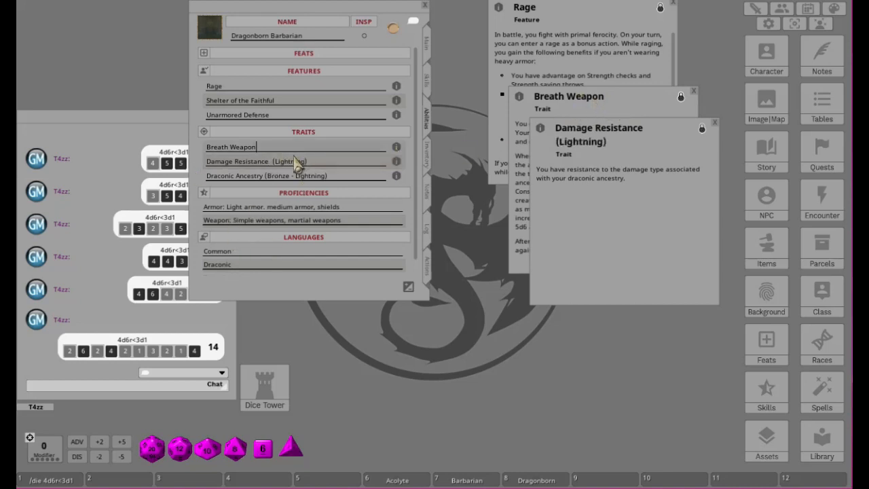
pyautogui.click(327, 178)
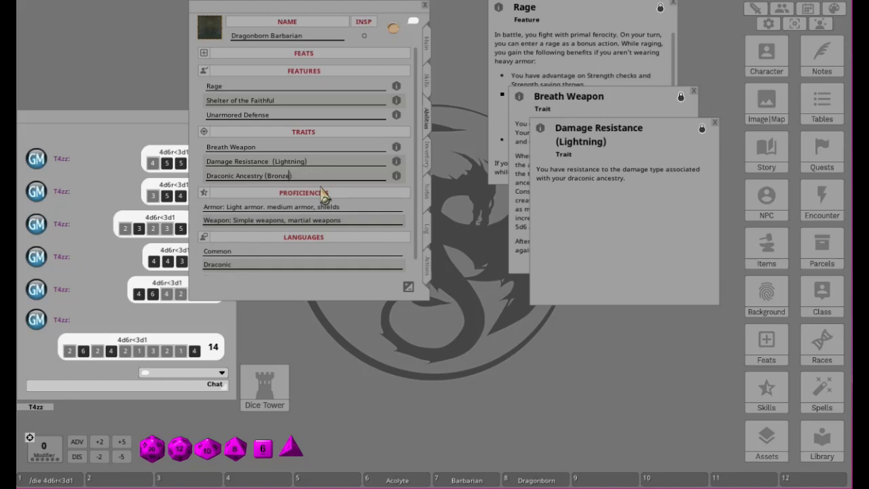
pyautogui.click(278, 148)
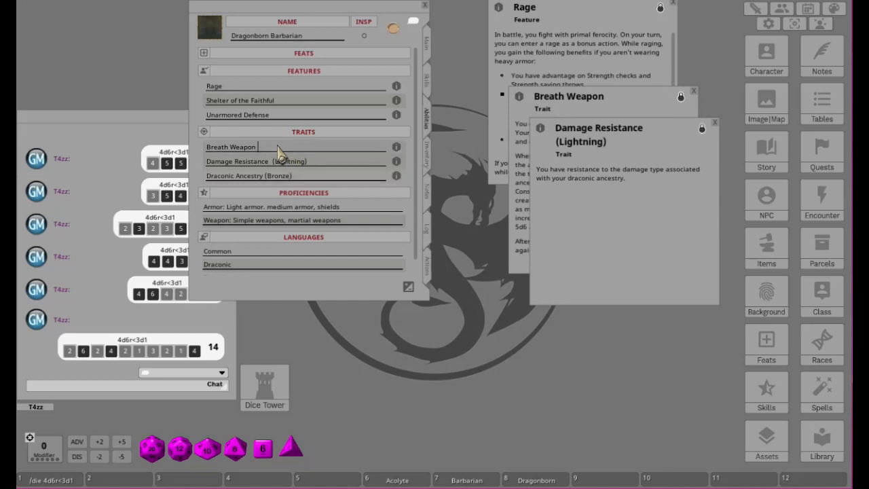
pyautogui.press('shift')
pyautogui.write('(Lightning')
# - Open the Unarmored Defense feature's description to read how it calculates Armor Class, and close it
pyautogui.click(396, 115)
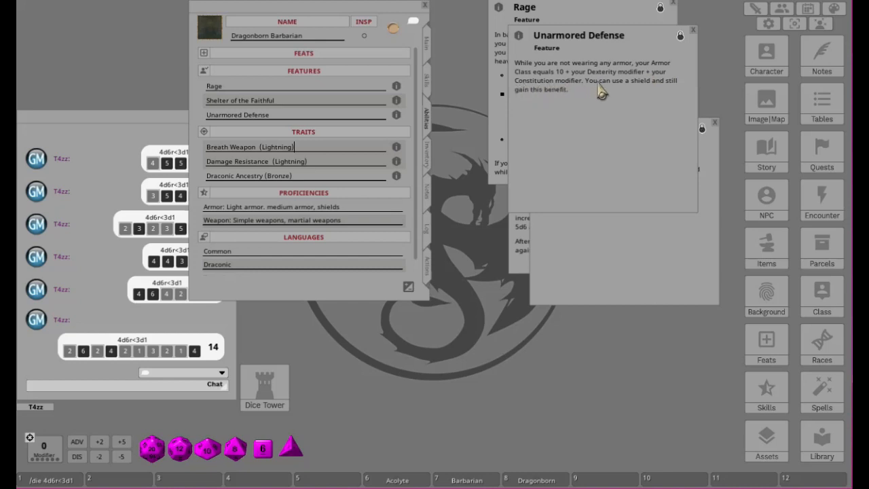
pyautogui.click(693, 31)
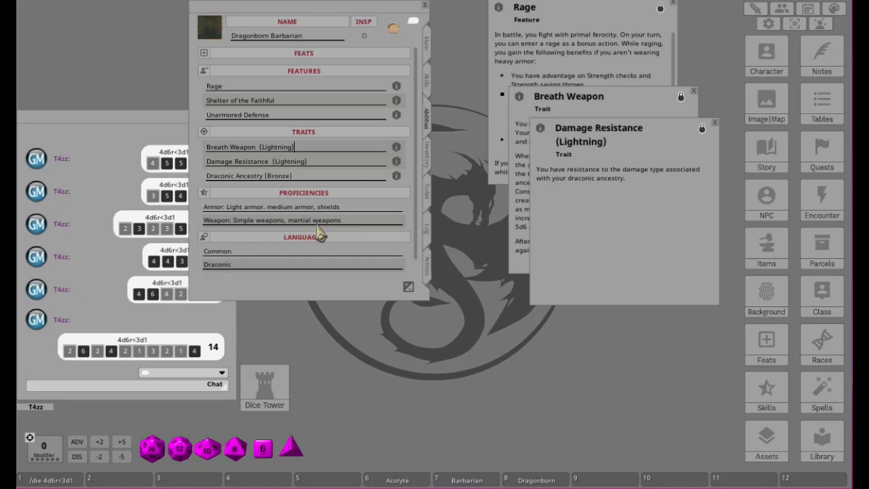
# - Add a new entry named "Goblin" to the character's languages
pyautogui.scroll(-1, 306, 241)
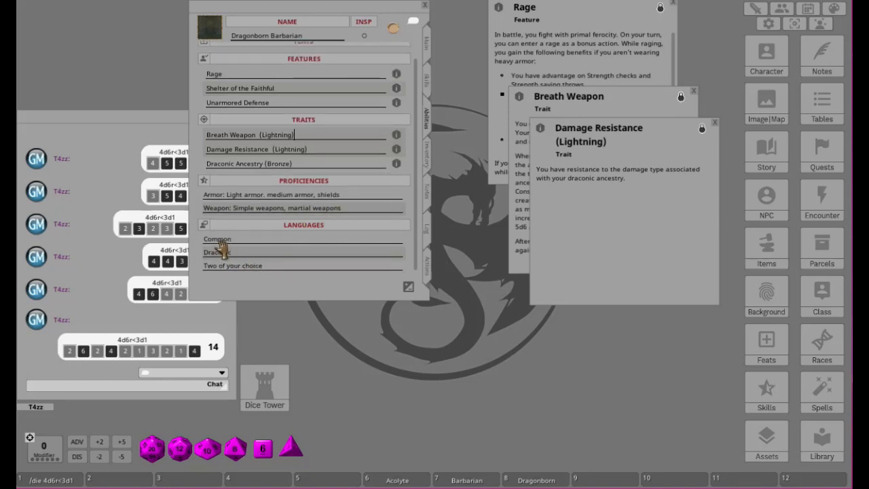
pyautogui.click(408, 289)
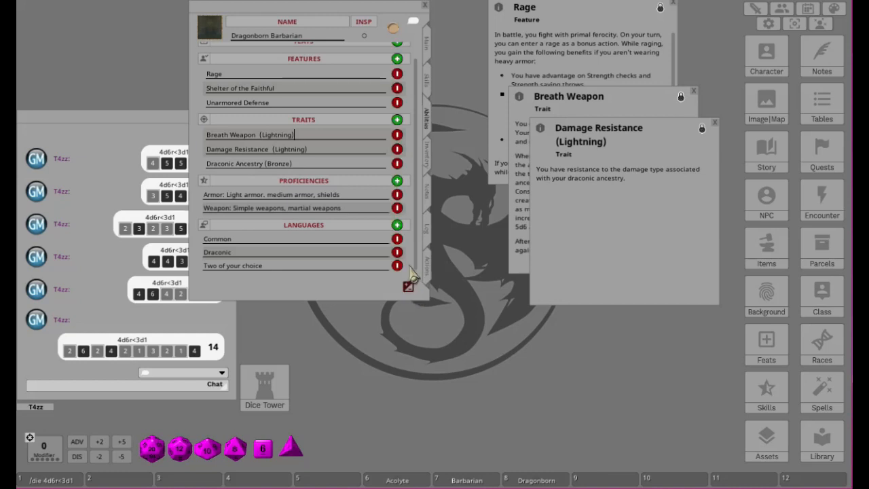
pyautogui.click(397, 226)
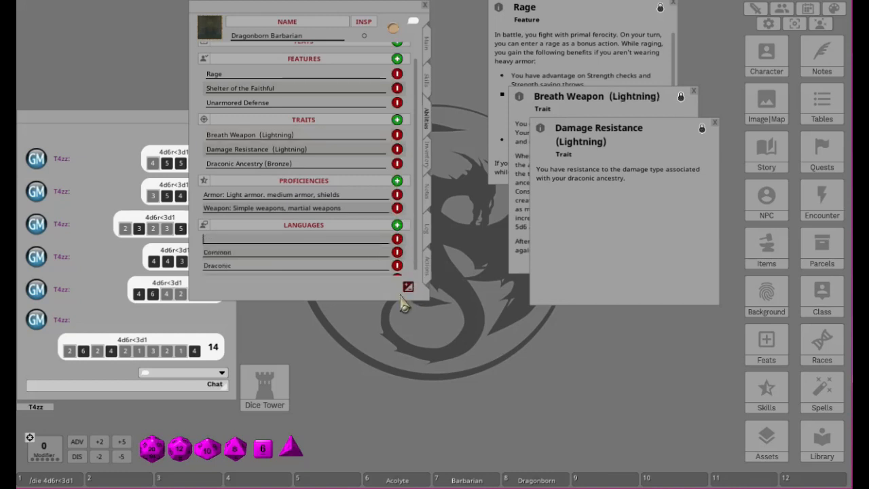
pyautogui.click(408, 287)
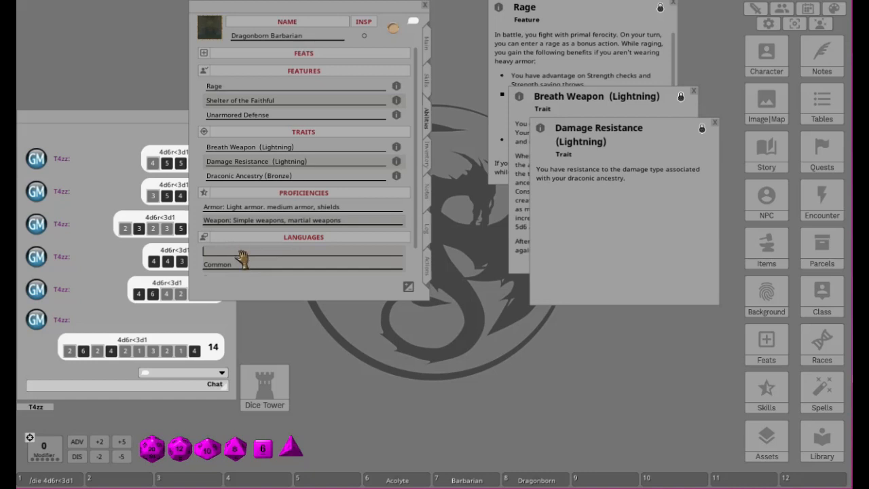
pyautogui.press('shift')
pyautogui.write('G')
# - Review the campaign's available languages in the options and close the list and options windows
pyautogui.click(769, 24)
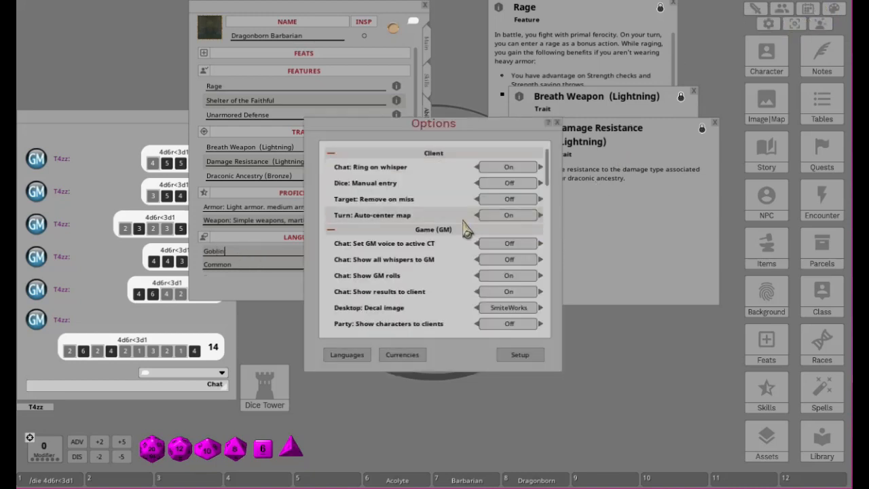
pyautogui.scroll(-8, 465, 231)
pyautogui.click(353, 360)
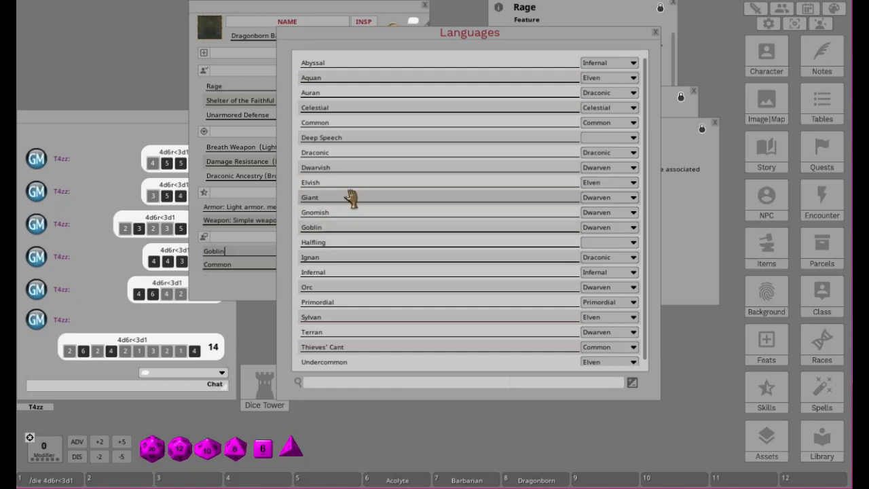
pyautogui.click(655, 32)
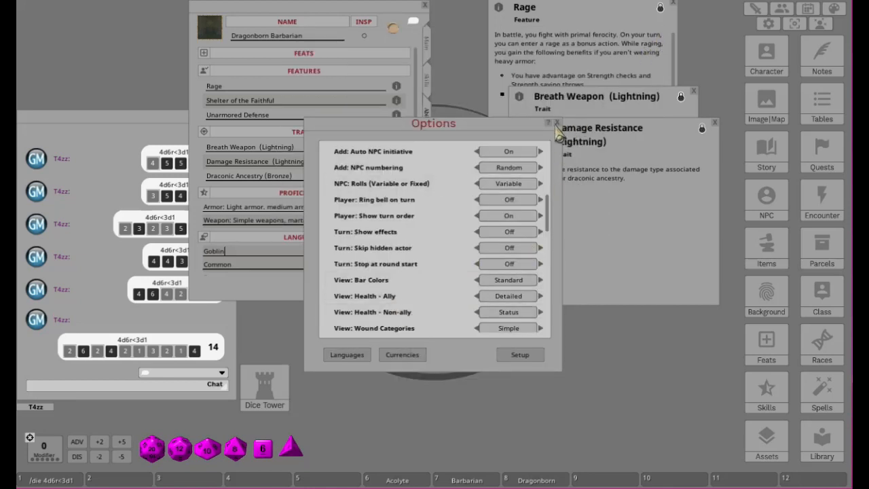
pyautogui.click(556, 123)
# - Replace the "Two of your choice" language entry with "Orc"
pyautogui.scroll(-1, 272, 278)
pyautogui.click(283, 268)
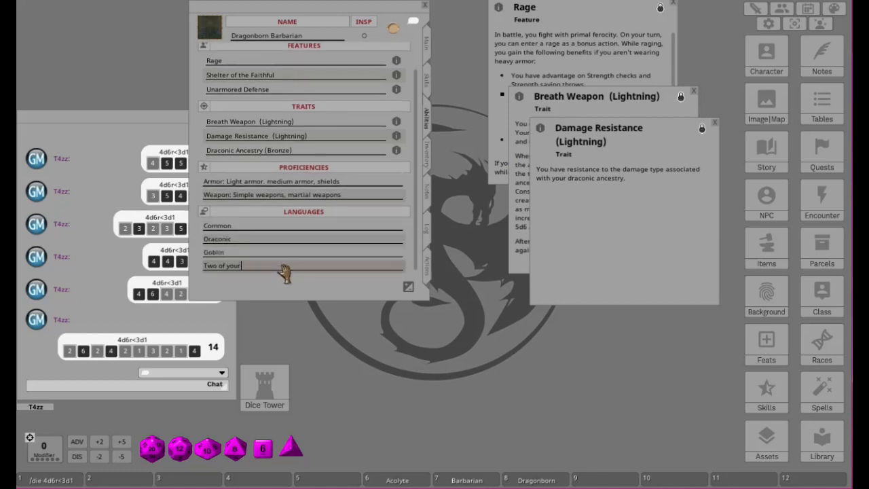
pyautogui.write('Orc')
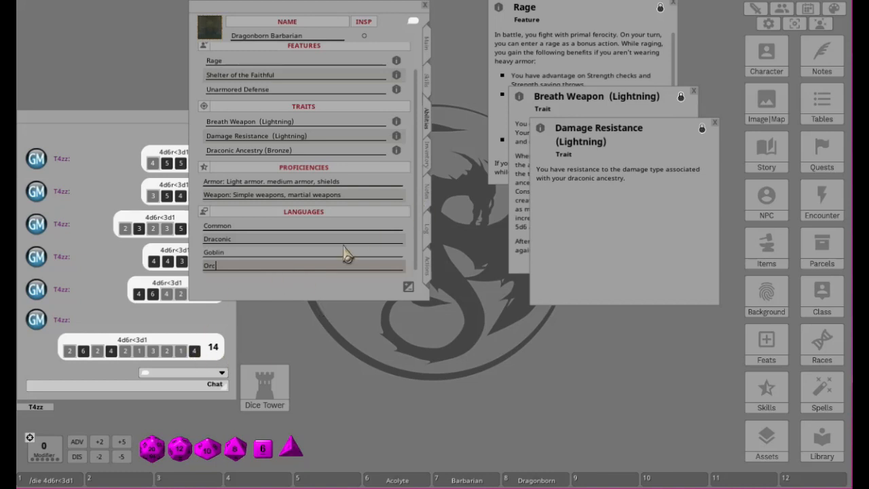
# - Examine the languages offered for speaking in chat and close the list without choosing one
pyautogui.click(221, 373)
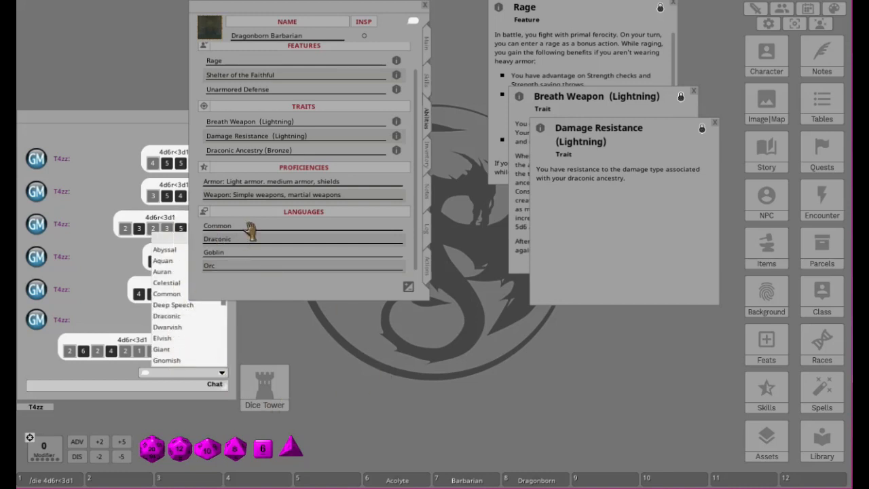
pyautogui.click(224, 379)
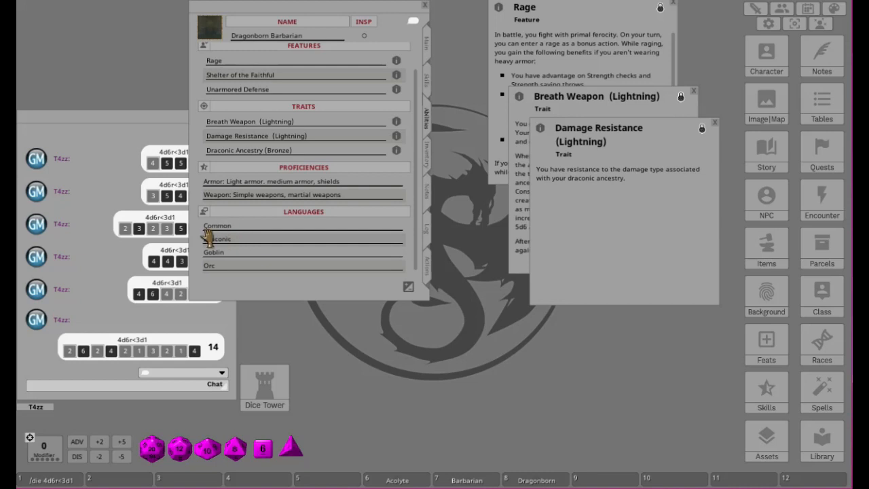
# - Show the character's inventory and place the Acolyte background and Barbarian class descriptions beside the sheet
pyautogui.click(429, 161)
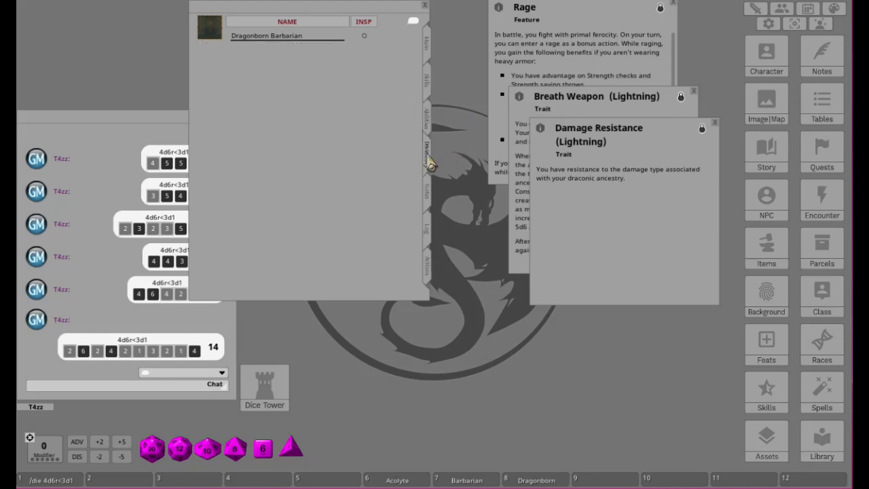
pyautogui.click(397, 480)
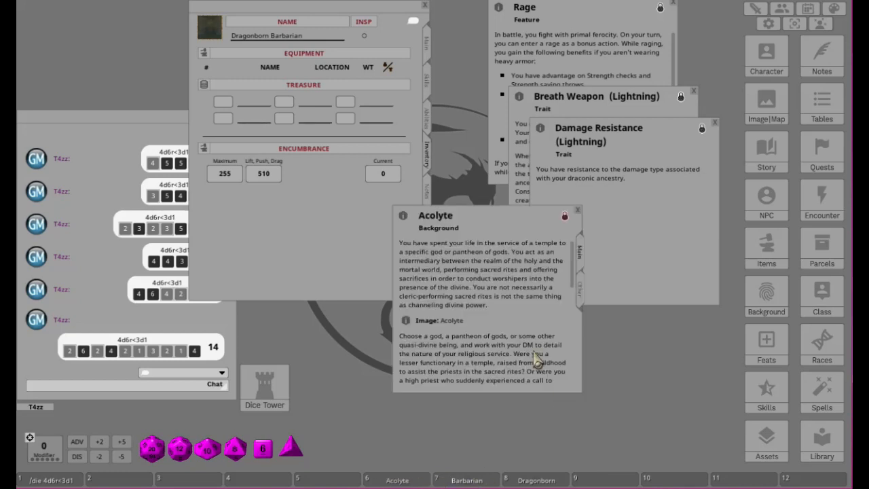
pyautogui.moveTo(469, 218); pyautogui.dragTo(526, 66)
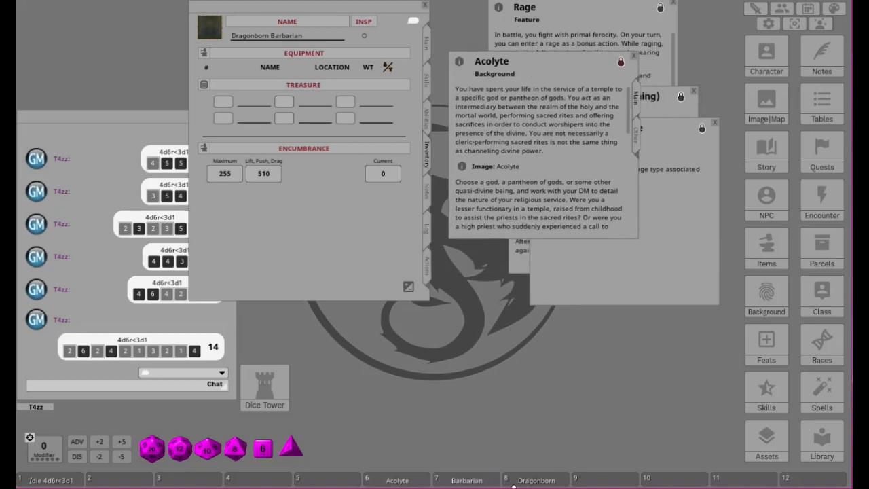
pyautogui.click(466, 480)
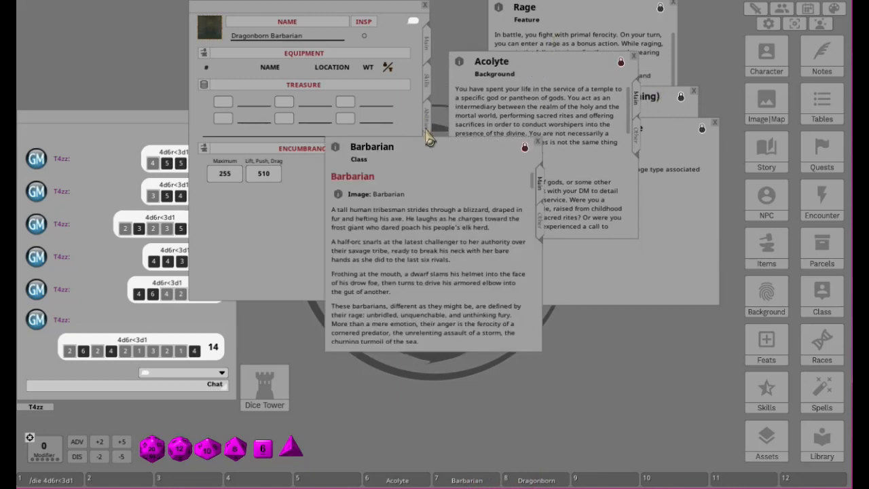
pyautogui.moveTo(433, 149); pyautogui.dragTo(605, 129)
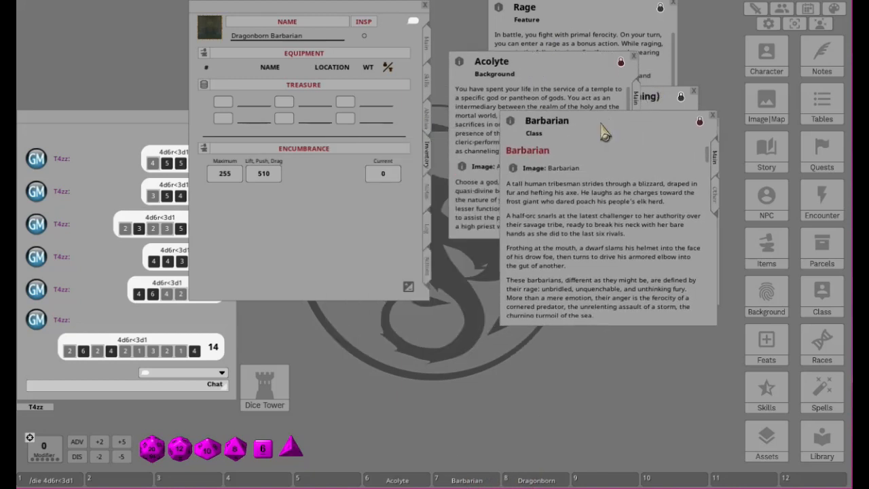
# - Open the Dragonborn race description at its Dragonborn Traits section and place it below the Barbarian class window
pyautogui.click(543, 478)
pyautogui.scroll(-7, 453, 234)
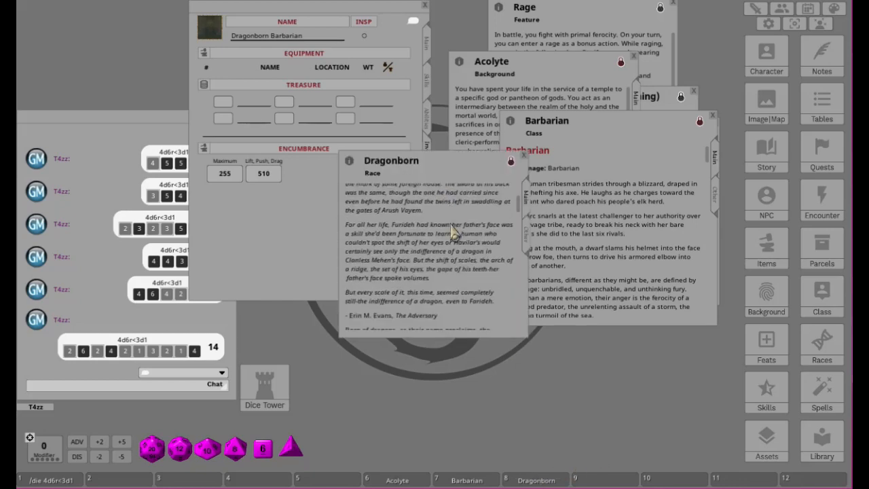
pyautogui.scroll(-15, 455, 236)
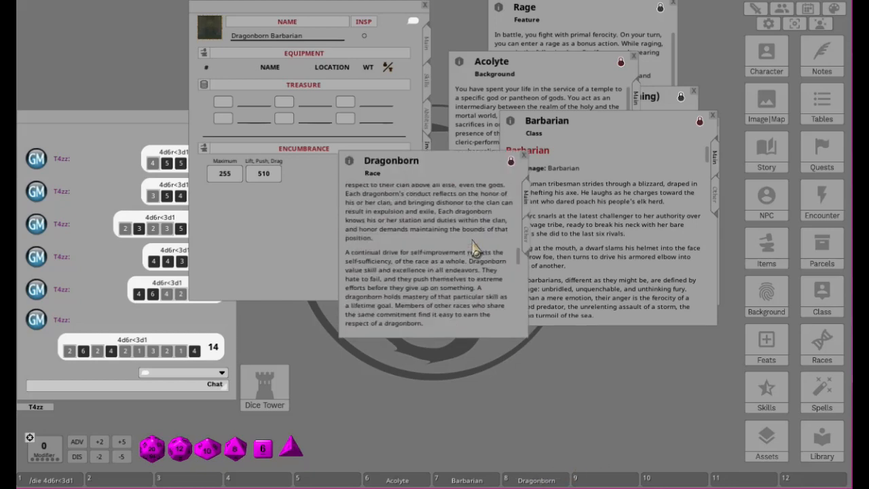
pyautogui.scroll(-8, 480, 273)
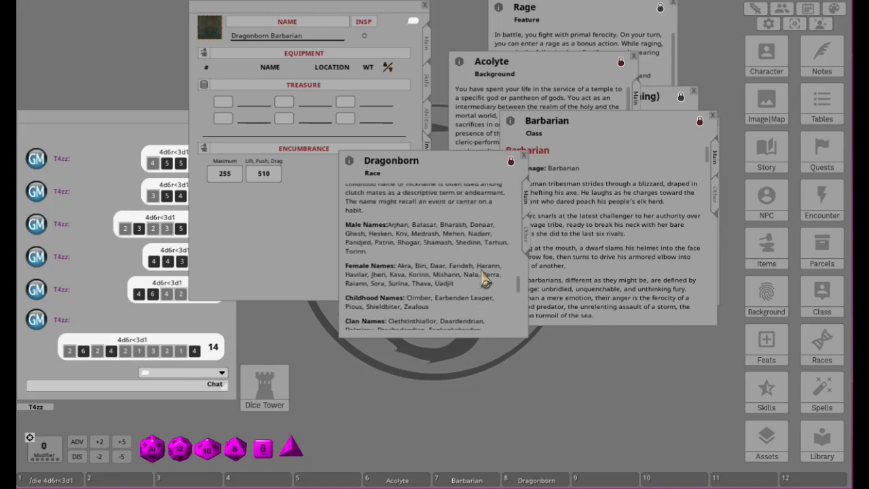
pyautogui.scroll(-10, 485, 281)
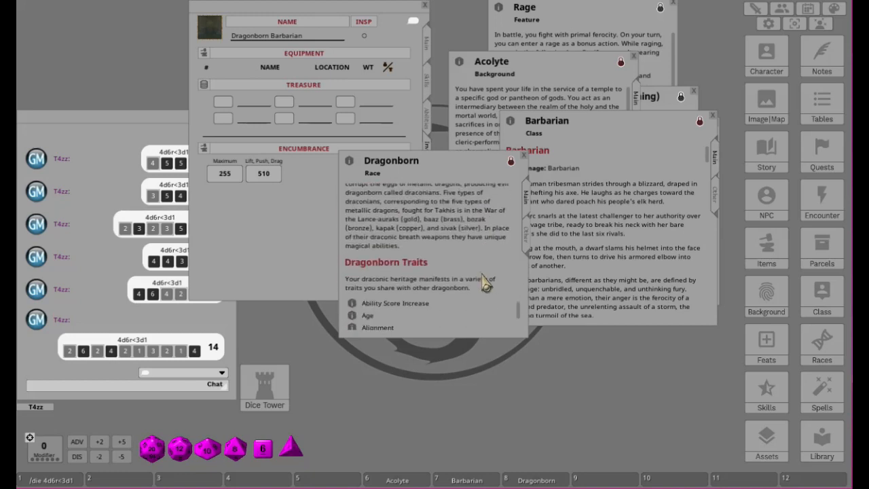
pyautogui.scroll(-2, 485, 284)
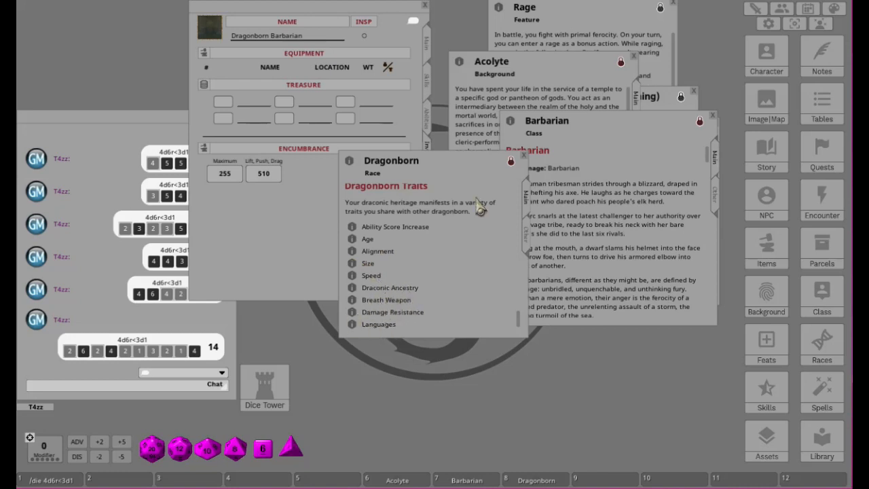
pyautogui.moveTo(434, 169); pyautogui.dragTo(658, 300)
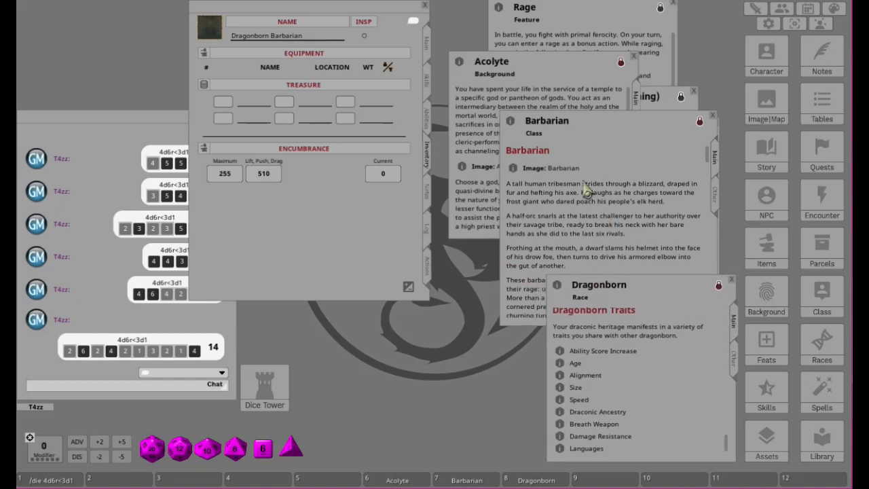
# - Bring the Acolyte background description forward and read its skills, languages and starting equipment
pyautogui.click(543, 85)
pyautogui.scroll(-6, 566, 136)
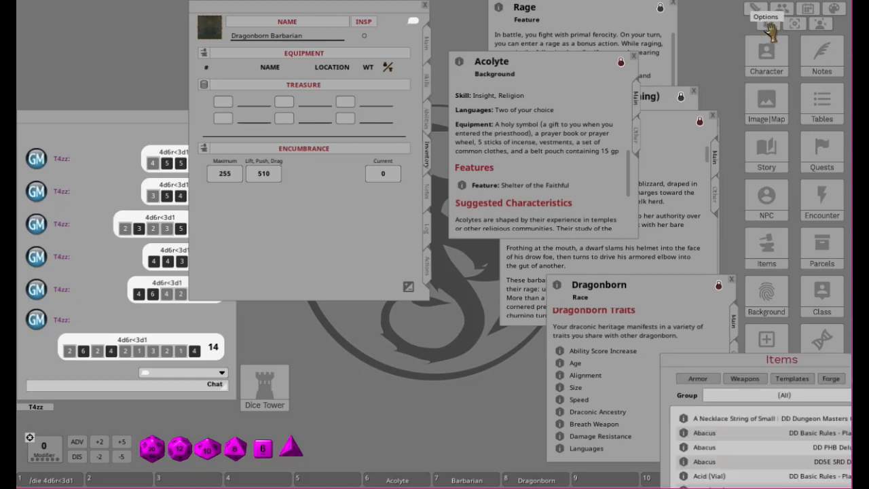
# - Examine the campaign's list of currencies in the options and close both windows without changes
pyautogui.click(769, 26)
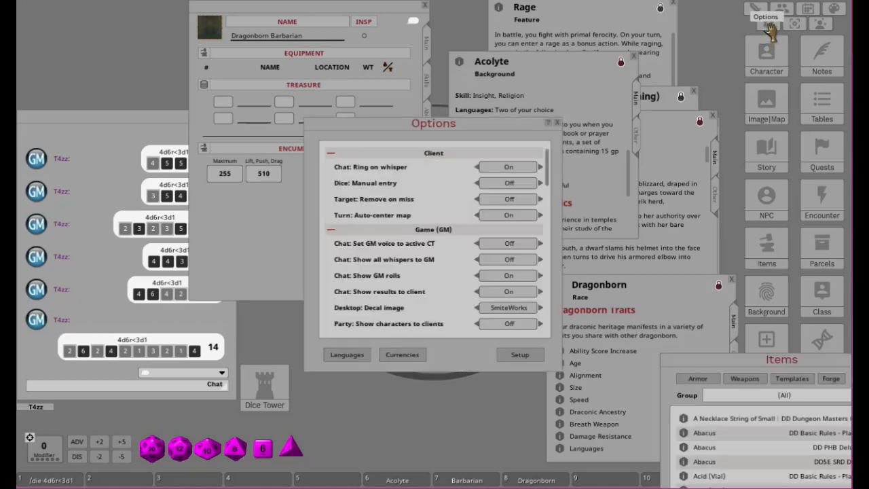
pyautogui.click(402, 354)
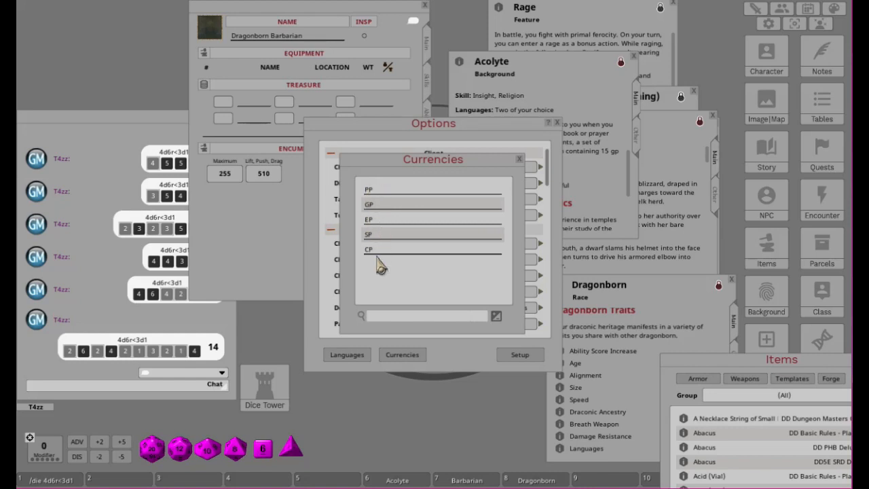
pyautogui.click(520, 159)
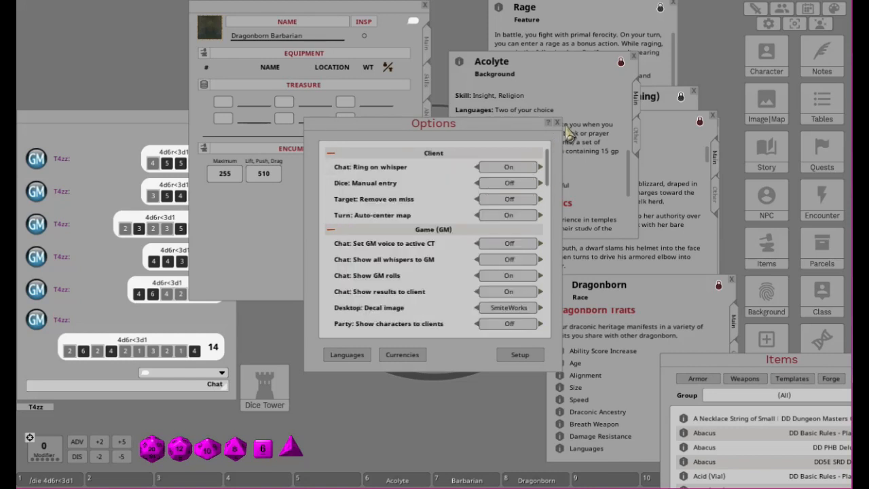
pyautogui.click(556, 124)
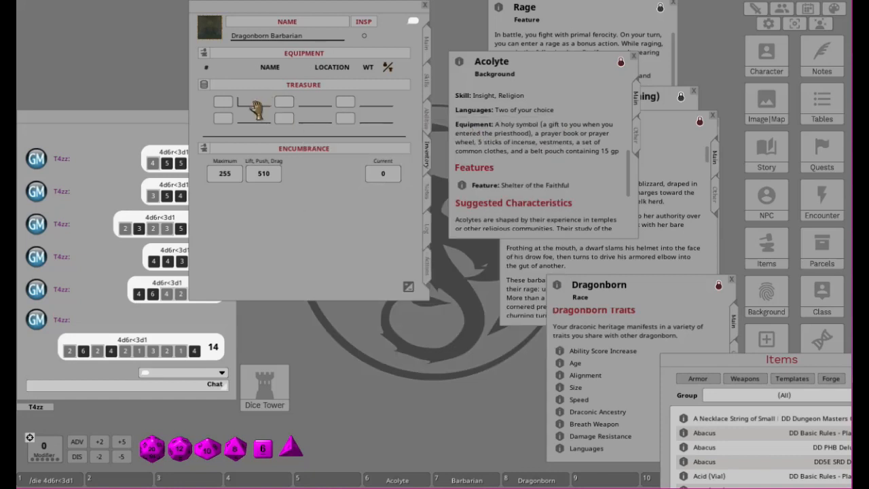
# - Label the character's treasure slots CP, SP, EP, GP and PP, and set the GP amount to 15
pyautogui.press('shift')
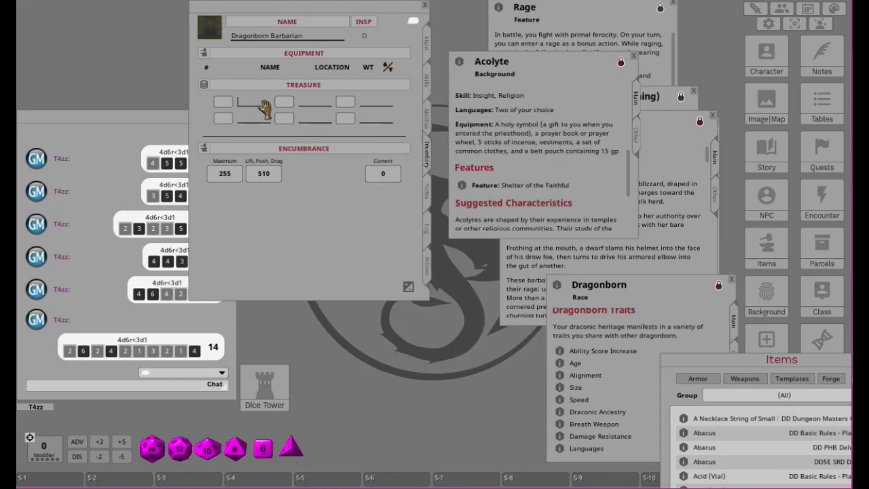
pyautogui.click(314, 108)
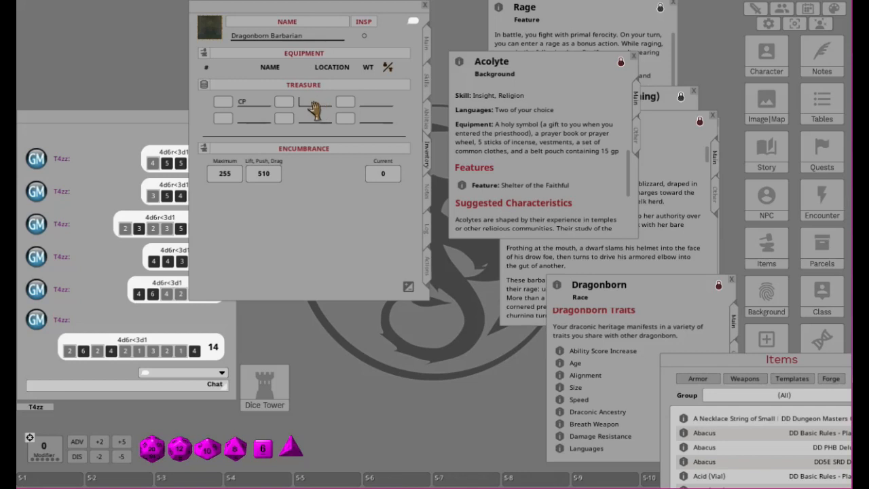
pyautogui.press('shift')
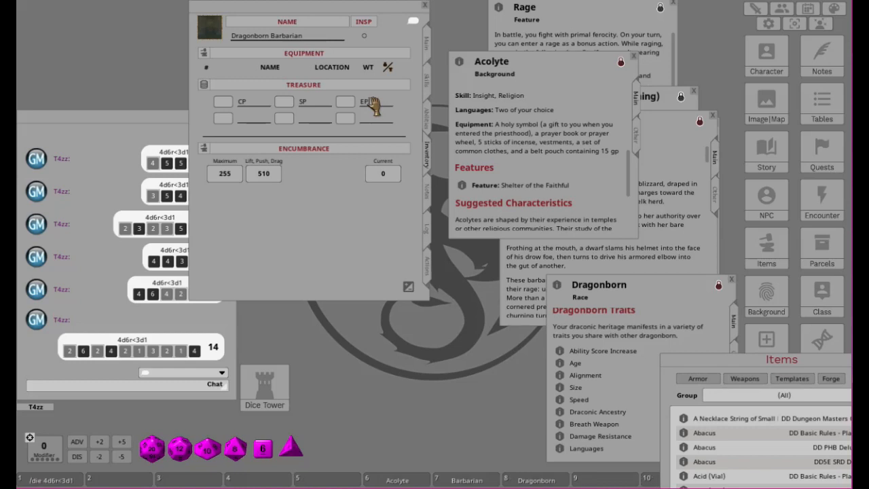
pyautogui.press('shift')
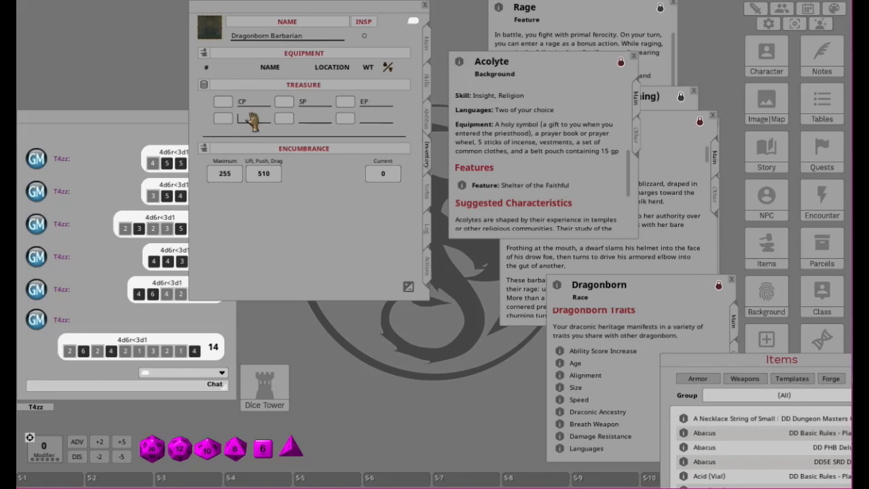
pyautogui.write('GP')
pyautogui.click(319, 120)
pyautogui.press('shift')
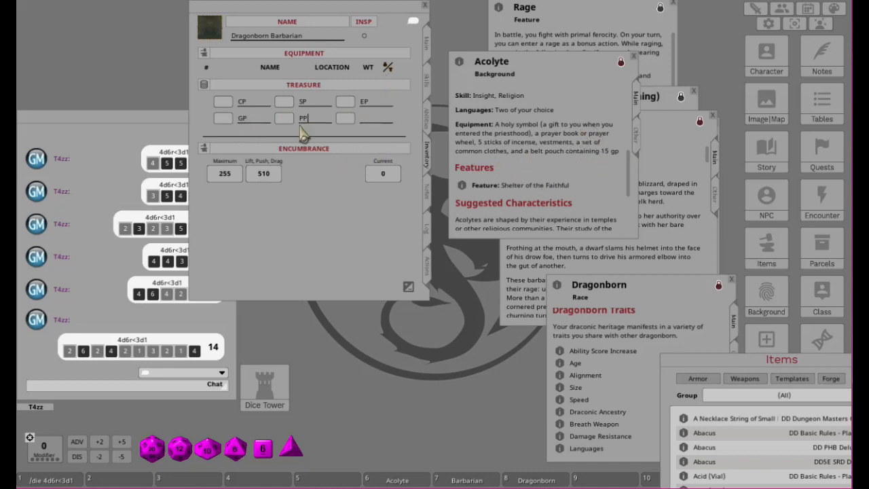
pyautogui.click(222, 120)
pyautogui.click(316, 122)
# - Move the Items list over the desktop's centre, widen it, and search it for "holy" and "symbol"
pyautogui.moveTo(808, 378); pyautogui.dragTo(490, 208)
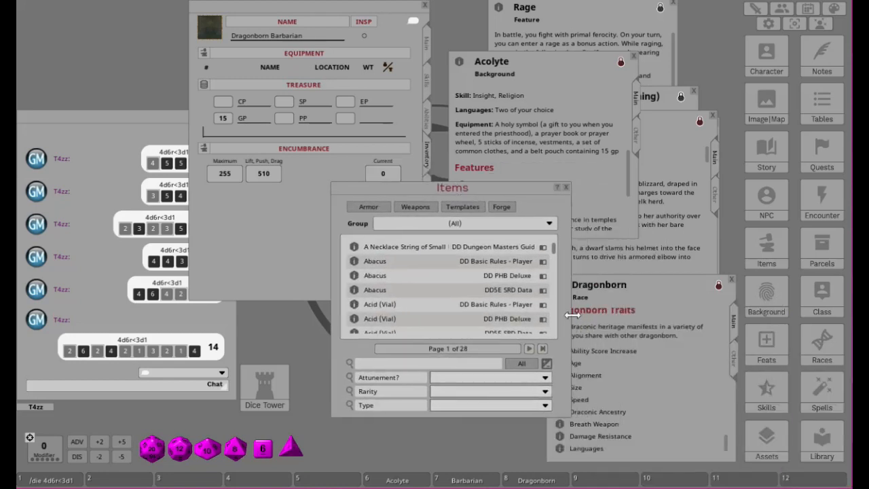
pyautogui.moveTo(572, 315); pyautogui.dragTo(806, 296)
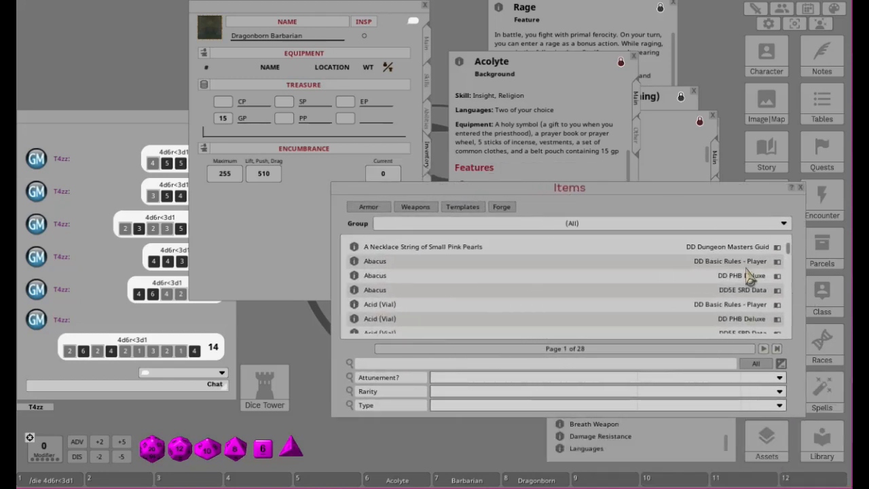
pyautogui.click(434, 368)
pyautogui.write('hol')
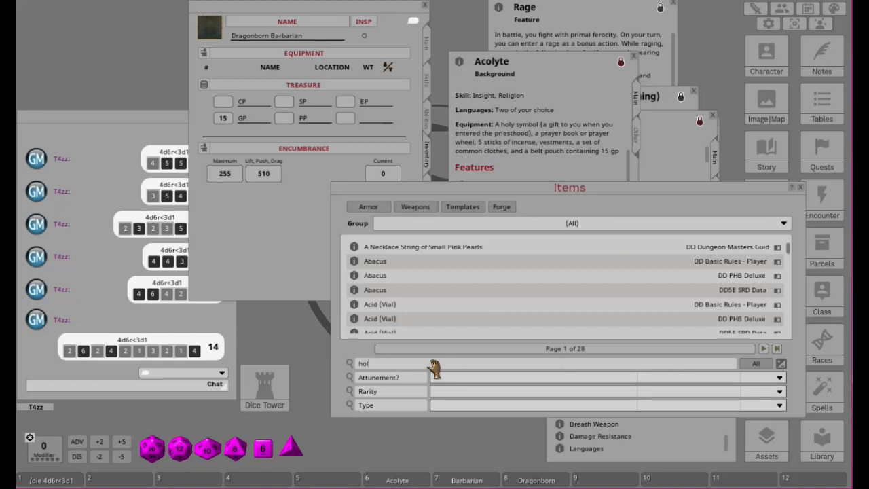
pyautogui.press('Return')
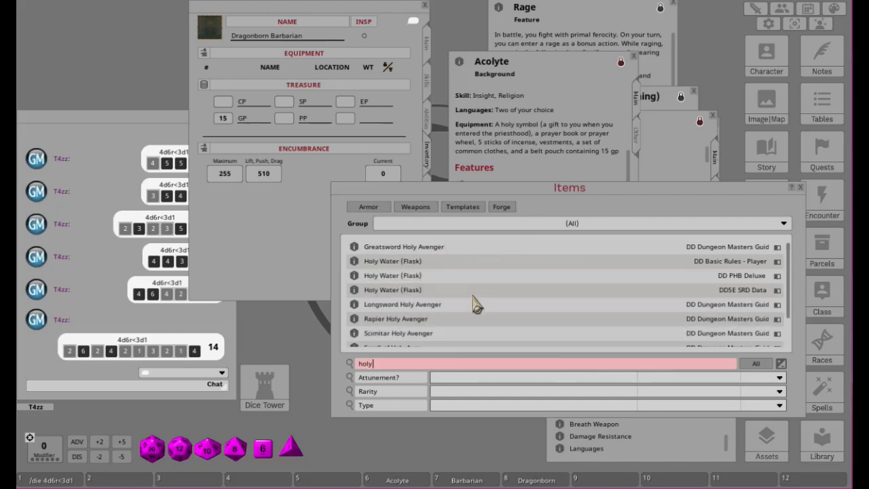
pyautogui.scroll(-3, 475, 303)
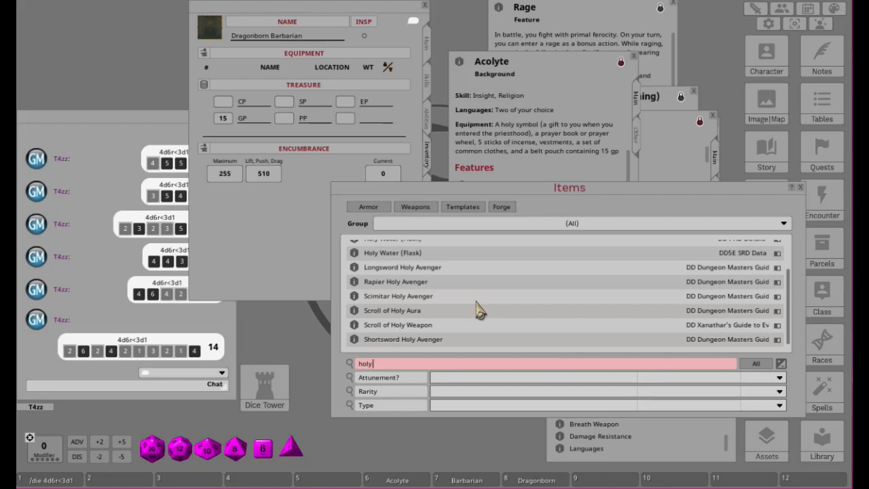
pyautogui.scroll(3, 479, 308)
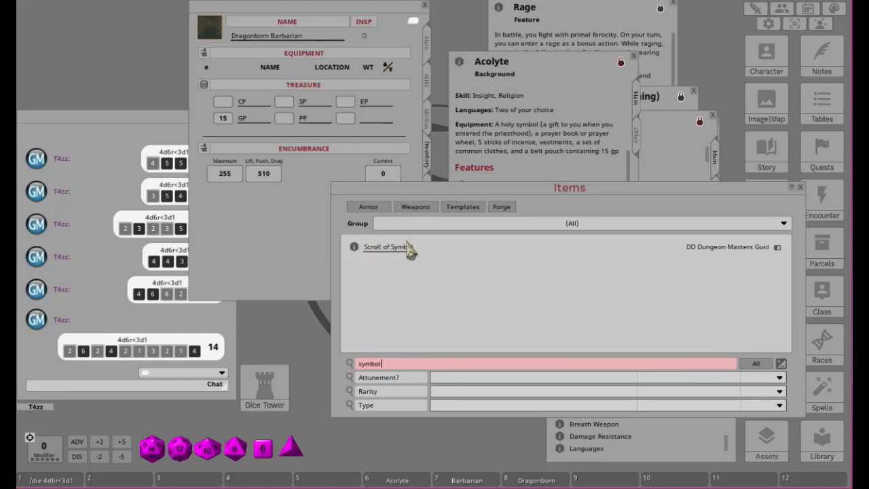
# - Read the Scroll of Symbol item description, close it and clear the item search
pyautogui.click(358, 248)
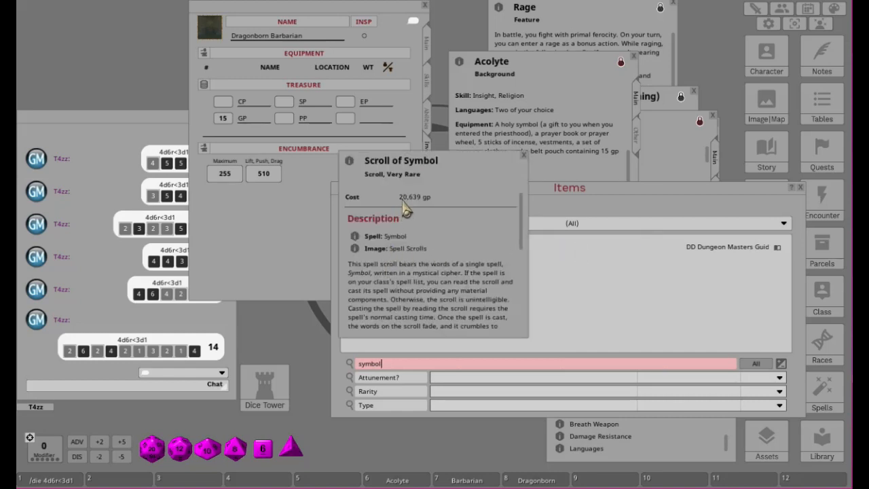
pyautogui.scroll(-5, 418, 217)
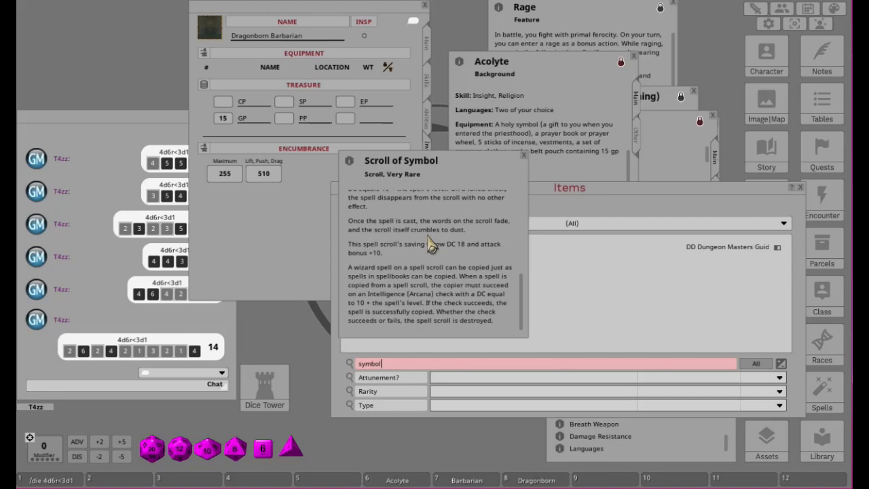
pyautogui.scroll(5, 418, 258)
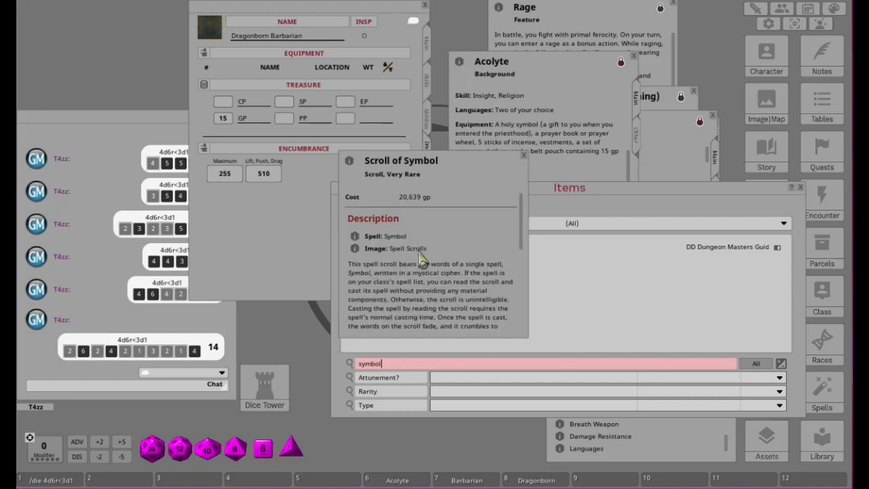
pyautogui.click(523, 156)
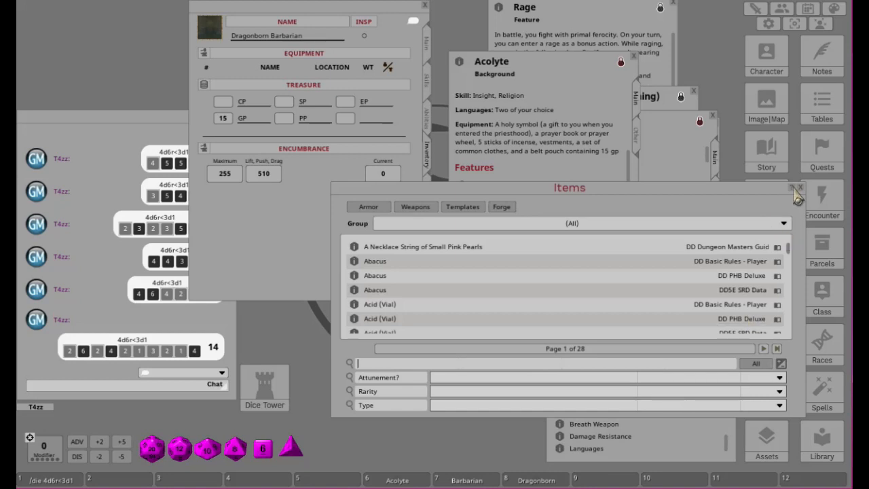
# - Bring the Barbarian class description forward and read its starting equipment options and equipment links
pyautogui.click(566, 68)
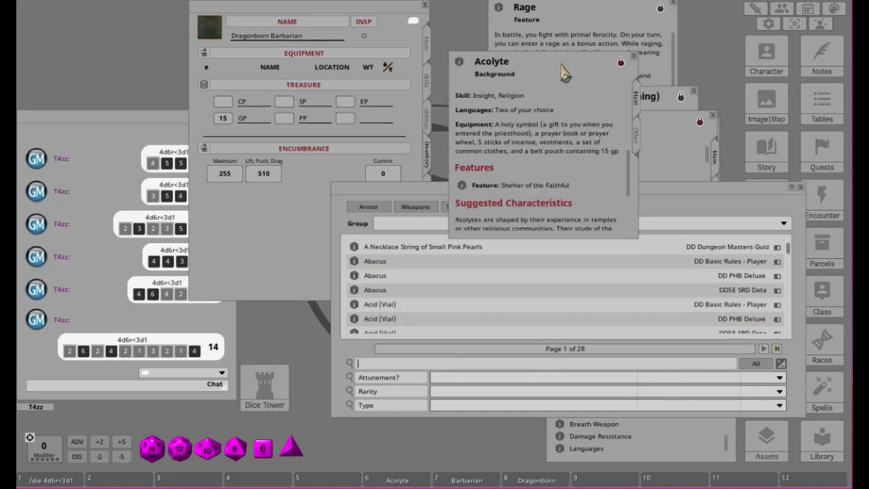
pyautogui.click(665, 132)
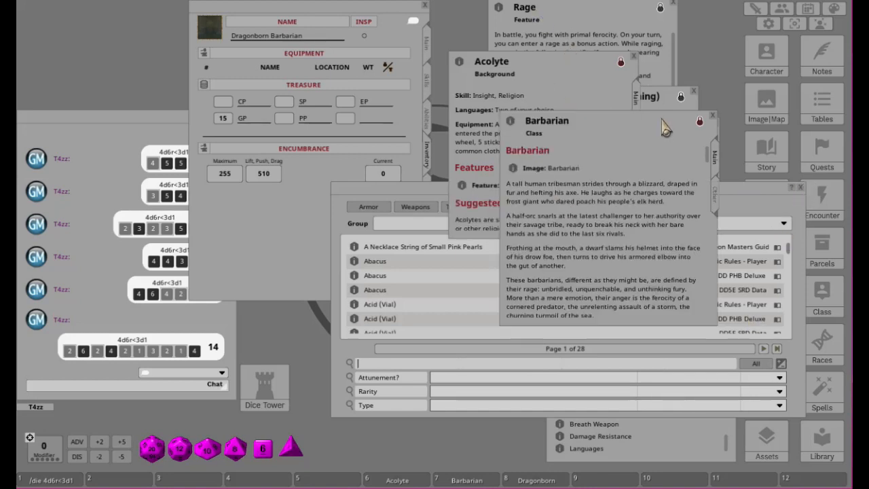
pyautogui.scroll(-5, 605, 159)
pyautogui.scroll(-12, 596, 221)
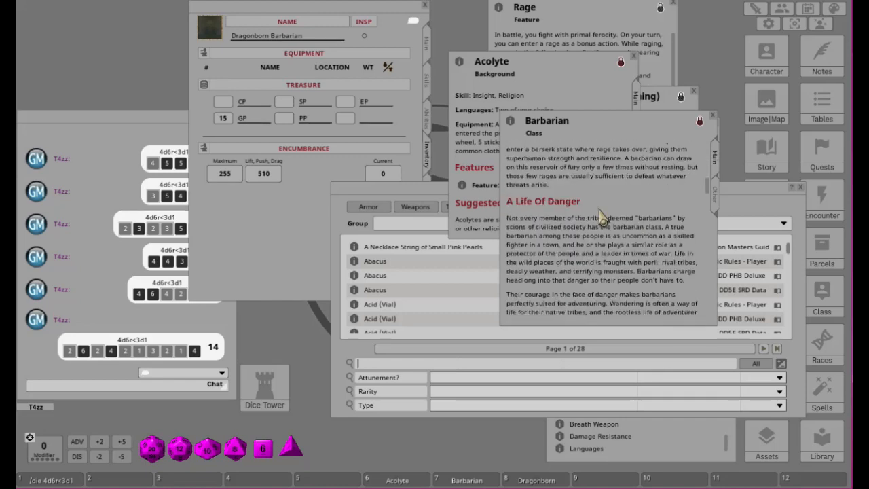
pyautogui.scroll(-10, 612, 233)
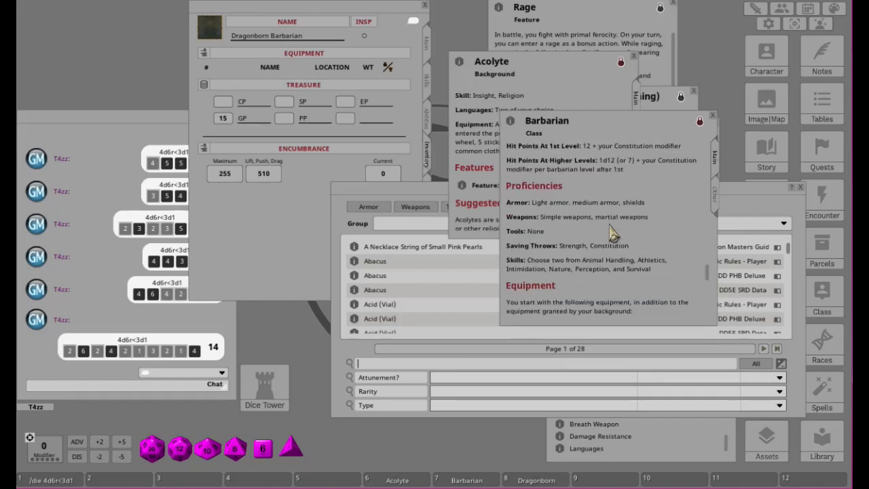
pyautogui.scroll(4, 612, 233)
pyautogui.scroll(2, 610, 232)
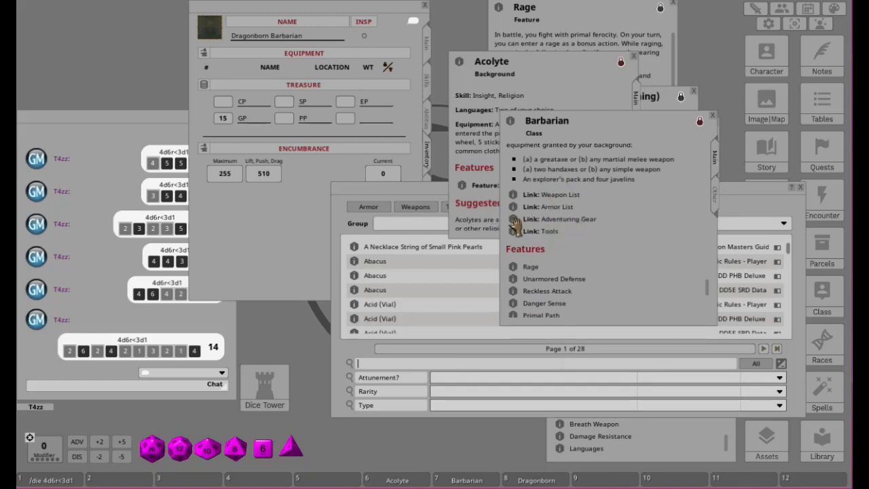
# - Search the Adventuring Gear and Tools tables linked from the Barbarian class for "sym", closing each table
pyautogui.click(577, 219)
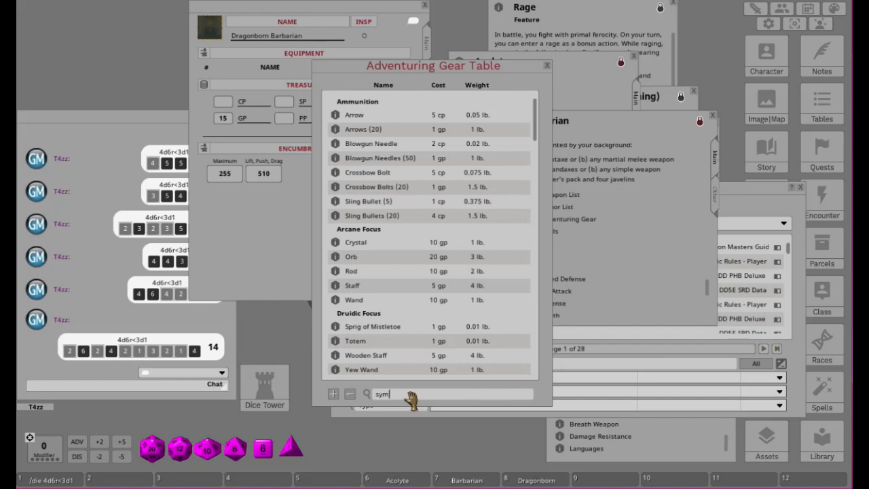
pyautogui.click(547, 66)
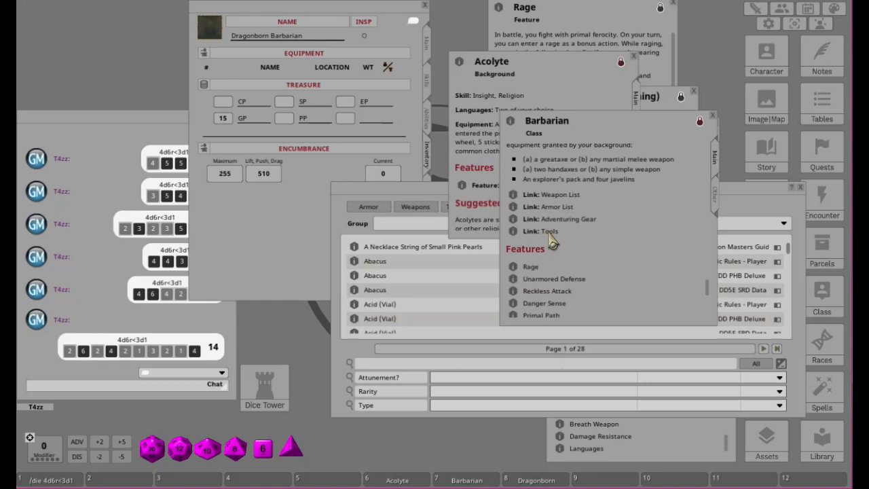
pyautogui.click(513, 231)
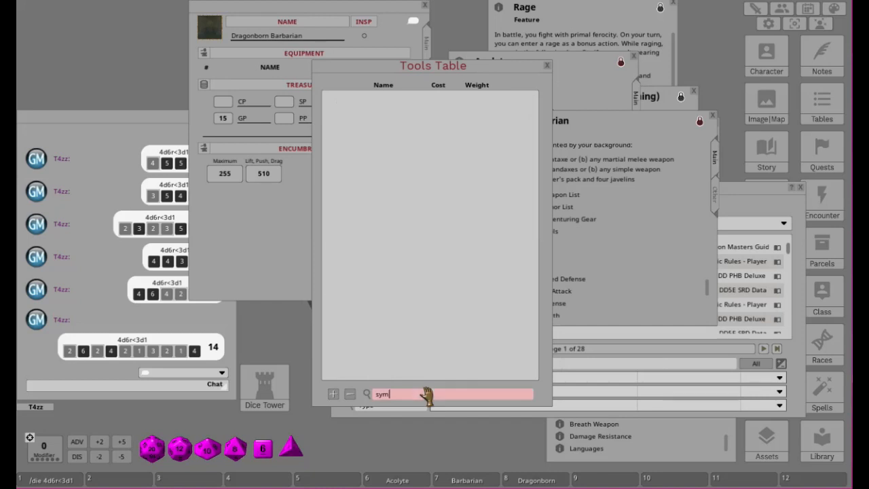
pyautogui.click(548, 66)
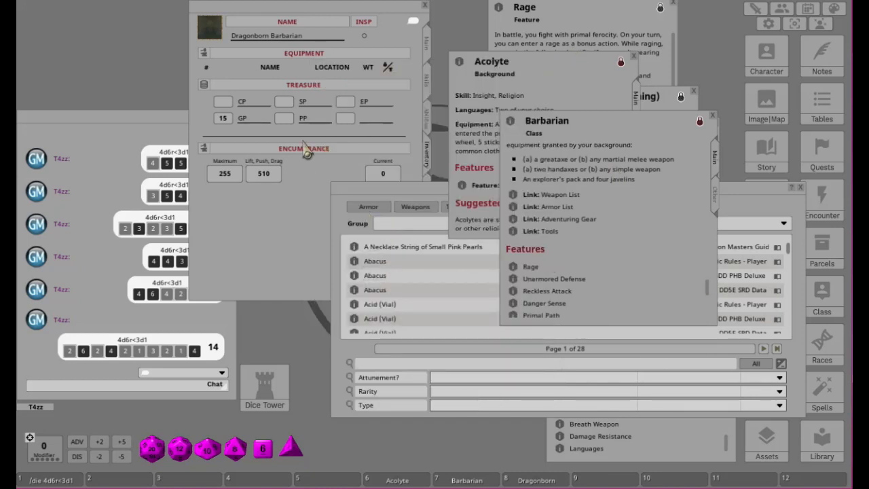
# - Move the Items list lower on the desktop and bring the character's inventory sheet in front of it
pyautogui.click(304, 262)
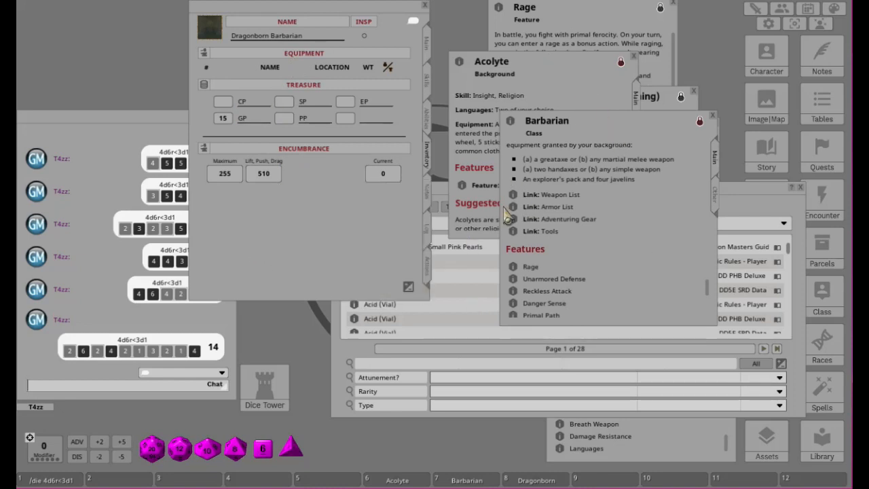
pyautogui.click(729, 194)
pyautogui.moveTo(694, 196); pyautogui.dragTo(717, 246)
pyautogui.click(337, 268)
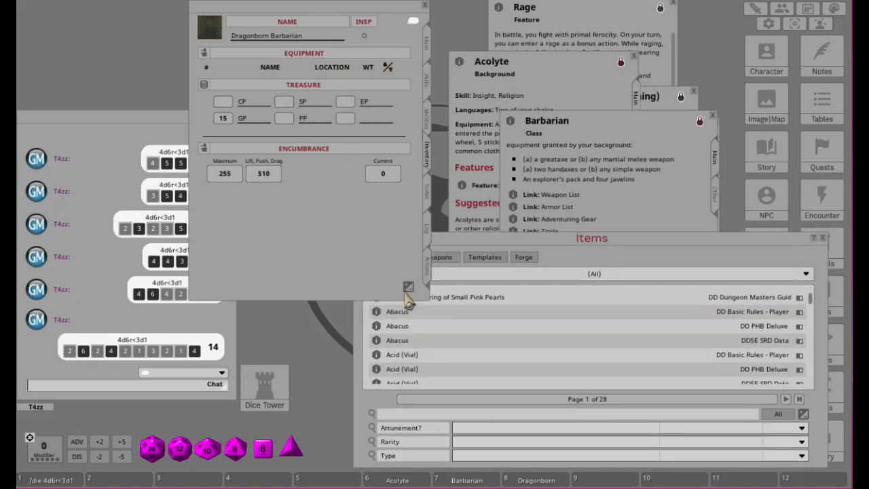
# - Add a custom equipment entry named Holy Symbol with weight 0.5, and create a blank entry below it
pyautogui.click(408, 286)
pyautogui.click(400, 53)
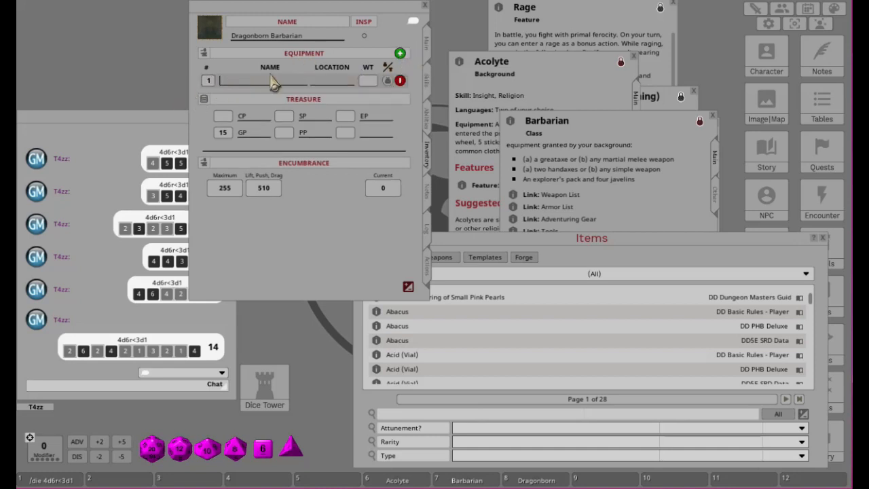
pyautogui.click(369, 85)
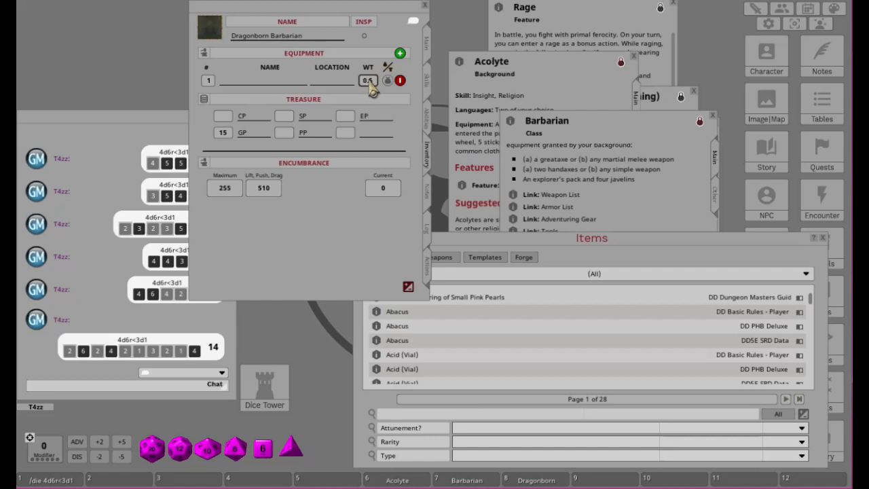
pyautogui.write('0.5')
pyautogui.click(331, 83)
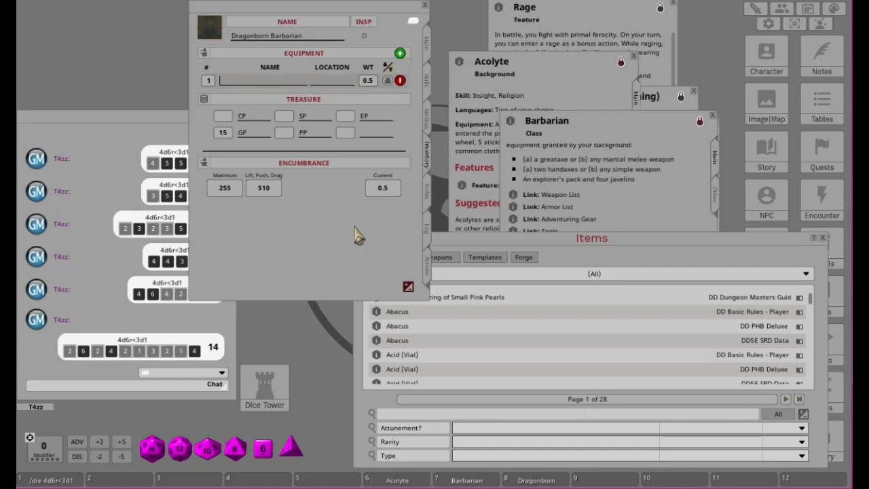
pyautogui.write('Holy Symbol')
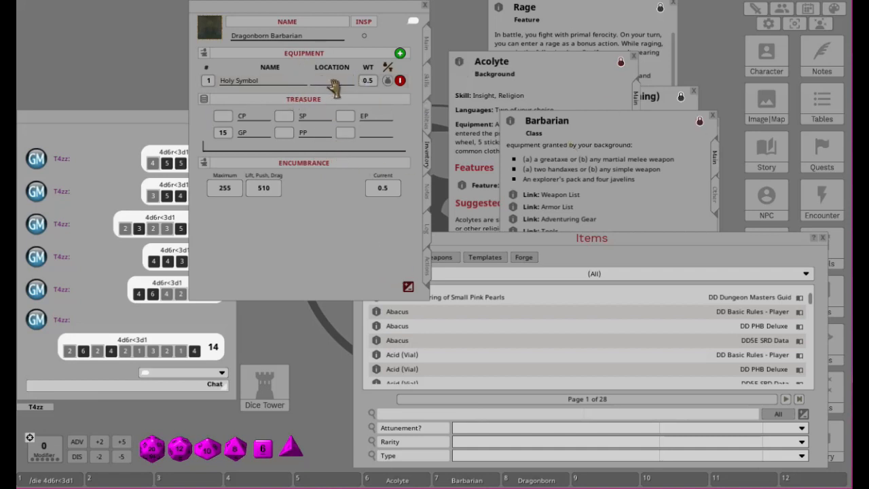
pyautogui.press('Return')
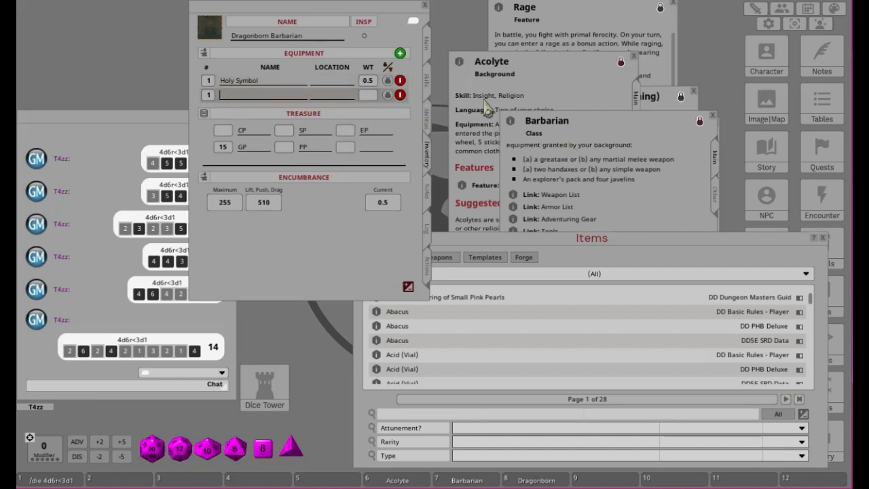
# - Delete the blank equipment entry below Holy Symbol and bring the Acolyte background's equipment description forward
pyautogui.click(408, 287)
pyautogui.click(408, 288)
pyautogui.click(400, 94)
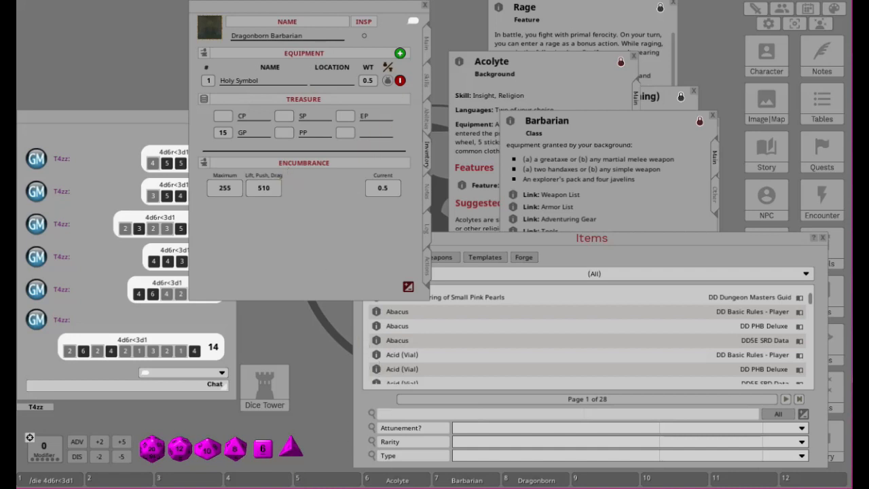
pyautogui.click(537, 80)
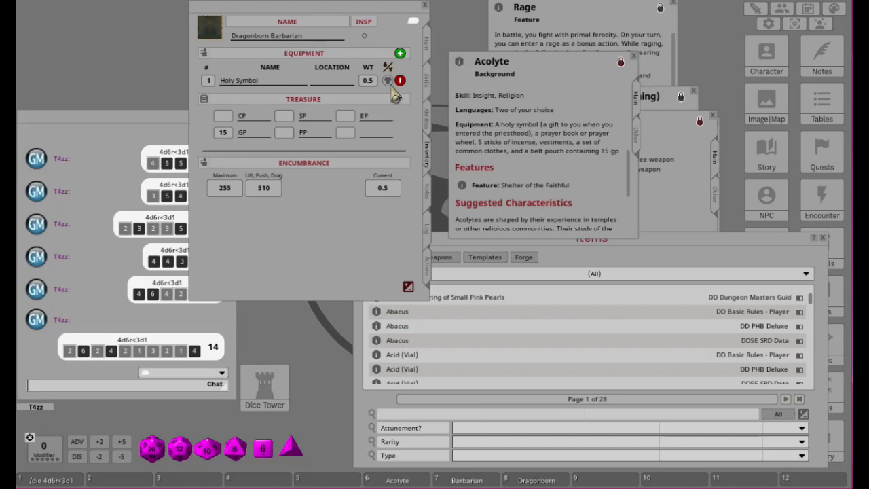
# - Cycle the Holy Symbol through its carried states back to carried, and bring the Barbarian class description forward
pyautogui.click(388, 82)
pyautogui.click(389, 82)
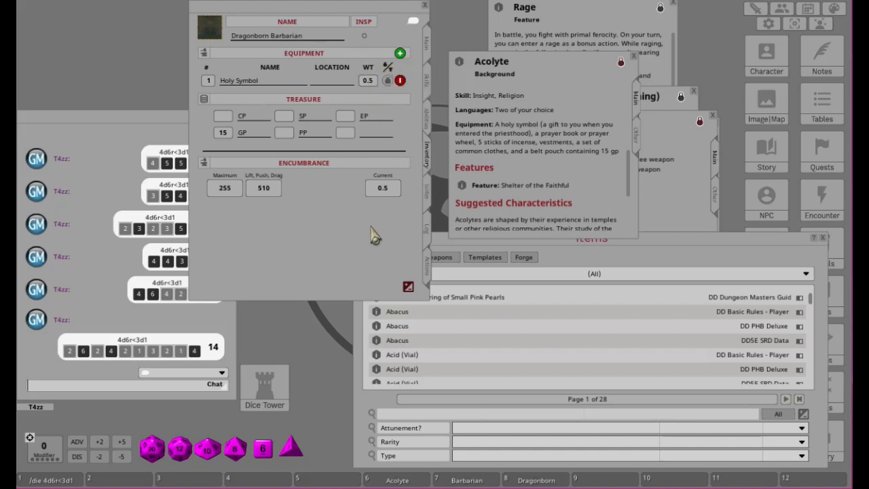
pyautogui.click(389, 84)
pyautogui.click(385, 81)
pyautogui.click(386, 80)
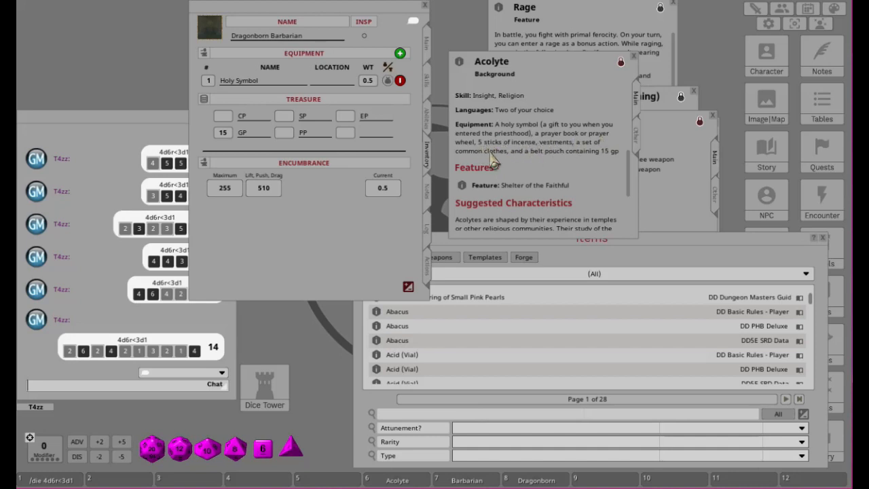
pyautogui.click(668, 135)
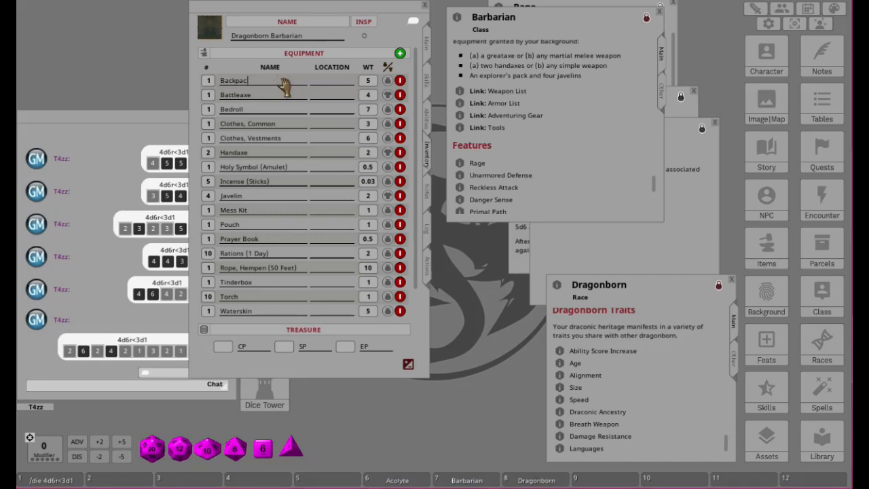
# - Copy the Backpack item's name and set it as the location of the Bedroll, Common Clothes and Vestments
pyautogui.press('shift')
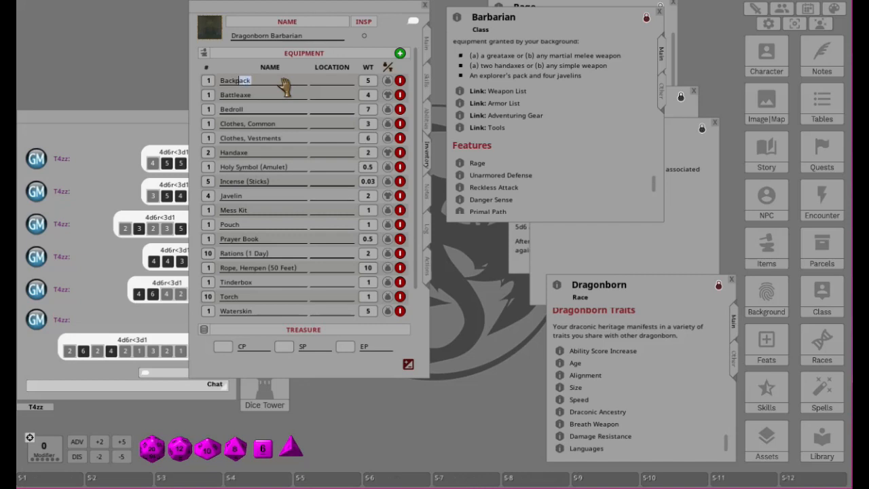
pyautogui.press('ctrl')
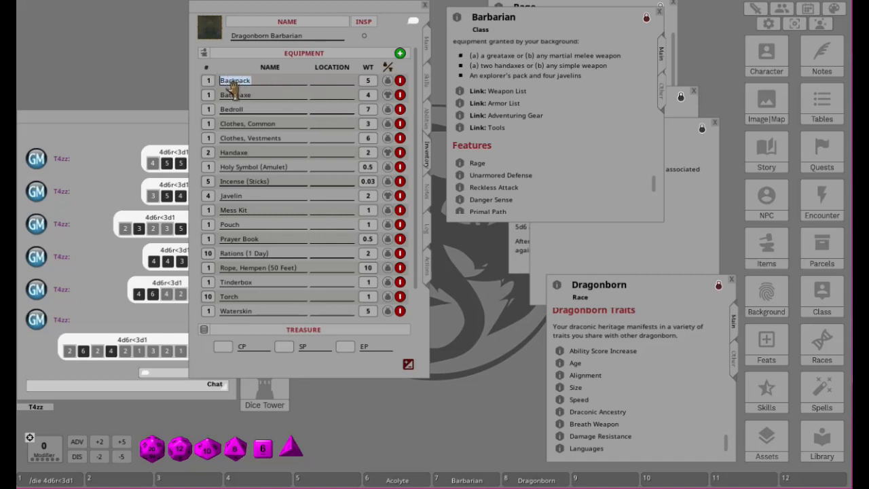
pyautogui.click(326, 112)
pyautogui.press('ctrl')
pyautogui.write('Backpack')
pyautogui.click(326, 125)
pyautogui.write('Backpack')
pyautogui.click(320, 139)
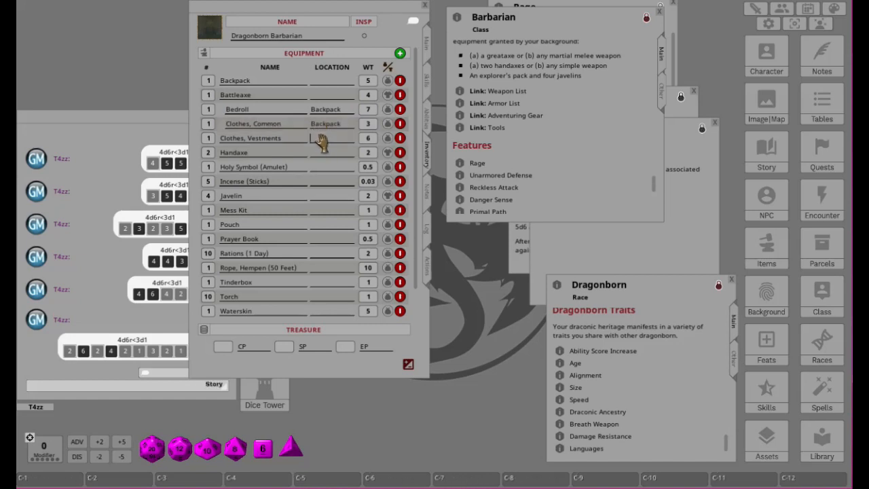
pyautogui.write('Backpack')
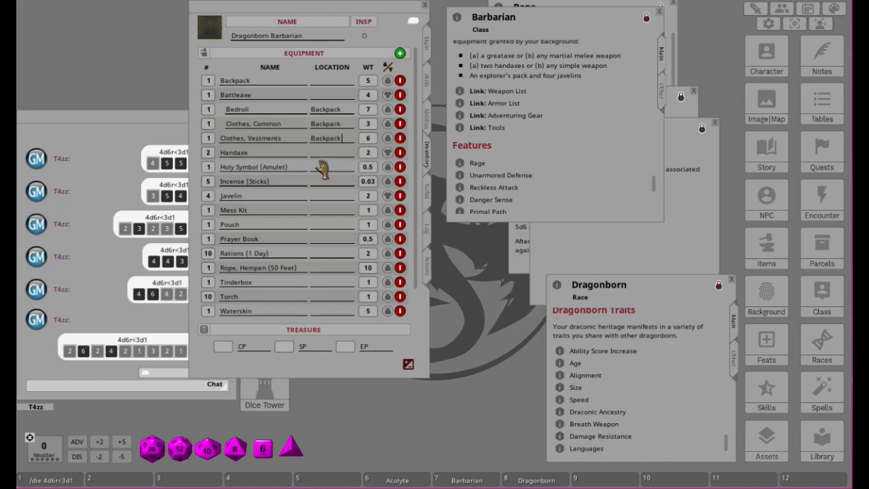
# - Set the location of the Incense, Mess Kit and Pouch to Backpack, leaving the Holy Symbol's location blank
pyautogui.click(322, 168)
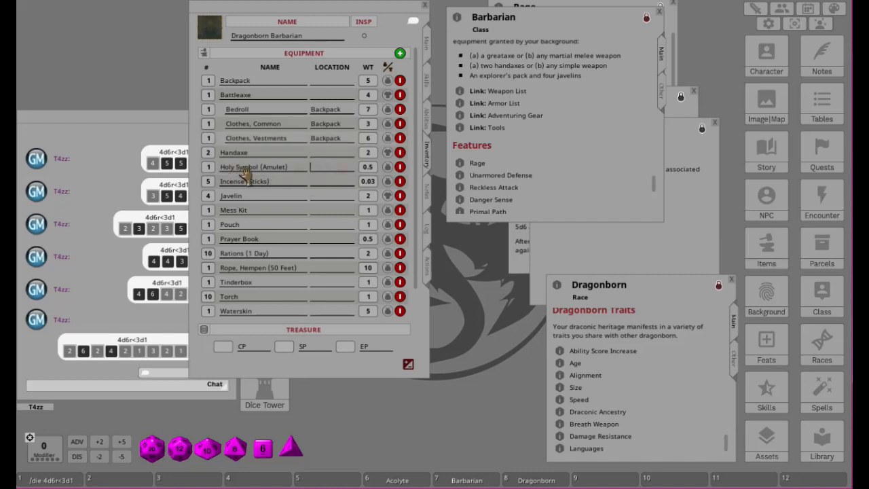
pyautogui.click(316, 181)
pyautogui.write('Backpack')
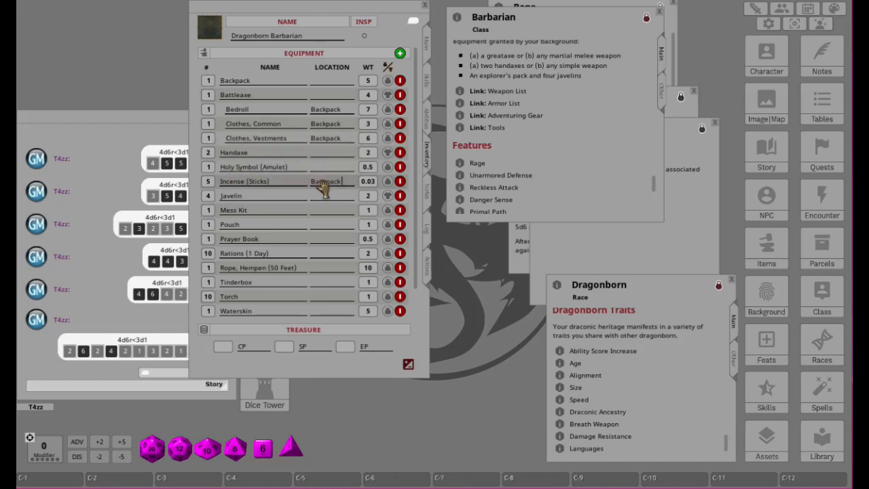
pyautogui.click(317, 211)
pyautogui.write('Backpack')
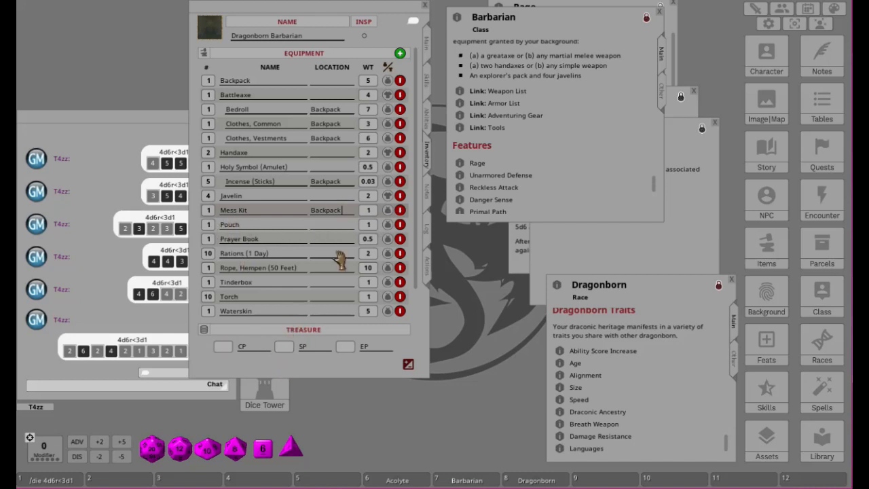
pyautogui.click(316, 228)
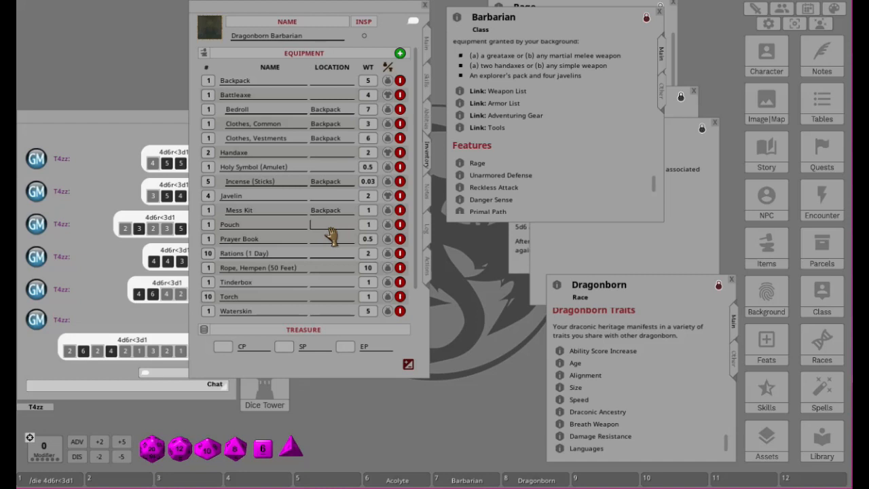
pyautogui.write('Backpack')
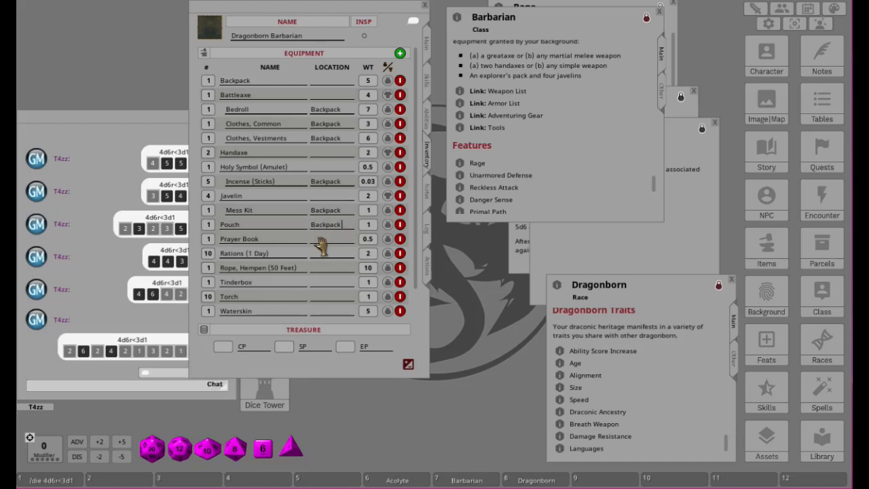
# - Set the location of the Prayer Book, Rations and Hempen Rope to Backpack
pyautogui.click(319, 240)
pyautogui.write('Backpack')
pyautogui.click(318, 252)
pyautogui.write('Backpack')
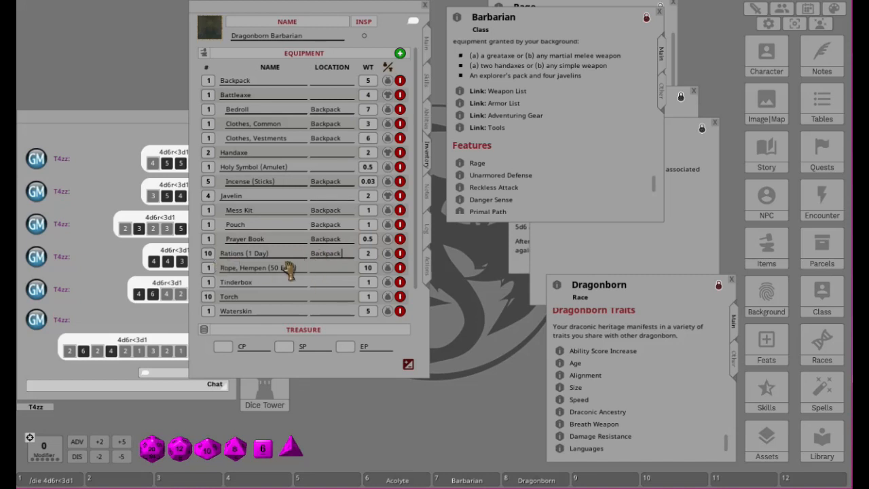
pyautogui.click(318, 268)
pyautogui.write('Backpack')
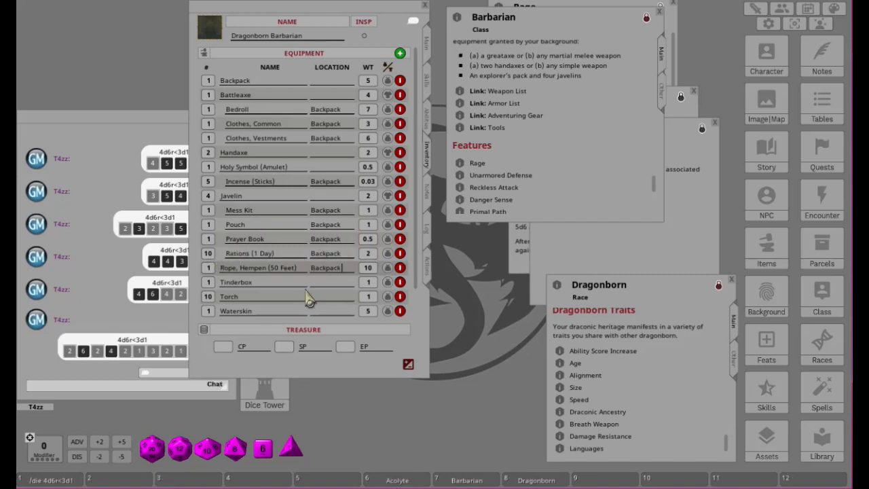
# - Set the location of the Tinderbox, Torch and Waterskin to Backpack and commit the last entry
pyautogui.click(314, 283)
pyautogui.write('Backpack')
pyautogui.click(317, 298)
pyautogui.write('Backpack')
pyautogui.scroll(-3, 324, 265)
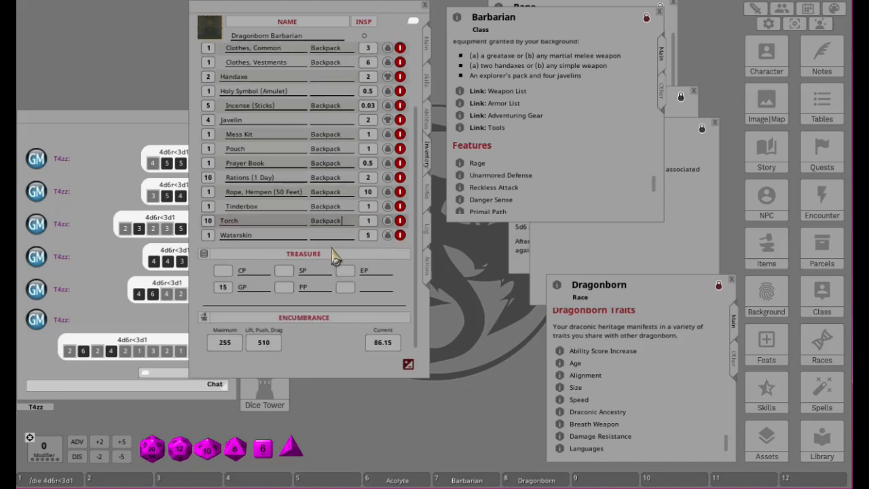
pyautogui.click(315, 238)
pyautogui.write('Backpack')
pyautogui.scroll(3, 319, 238)
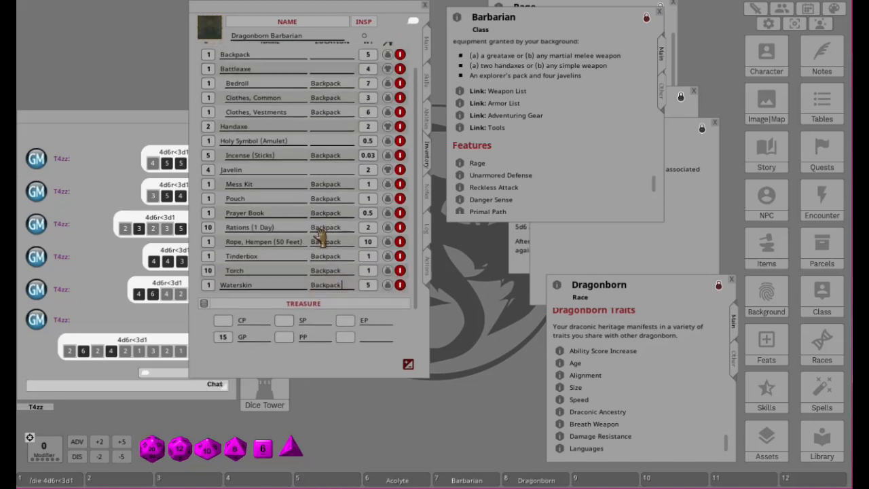
pyautogui.scroll(1, 334, 235)
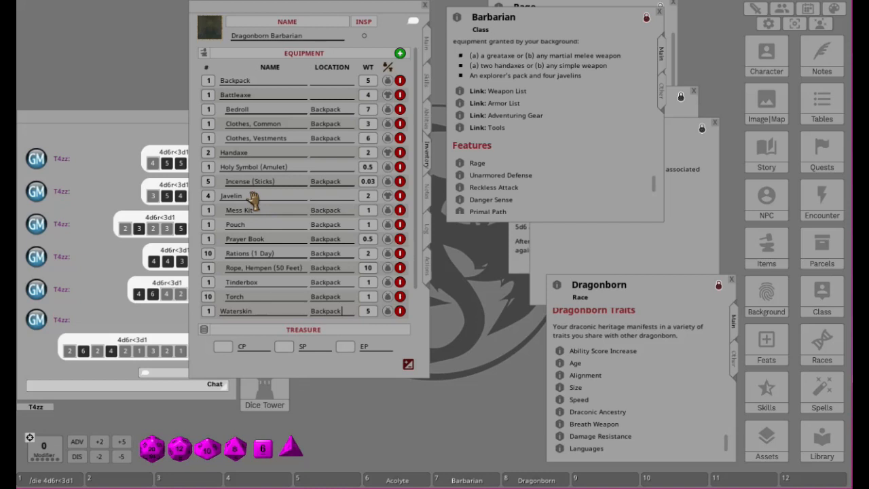
pyautogui.click(251, 197)
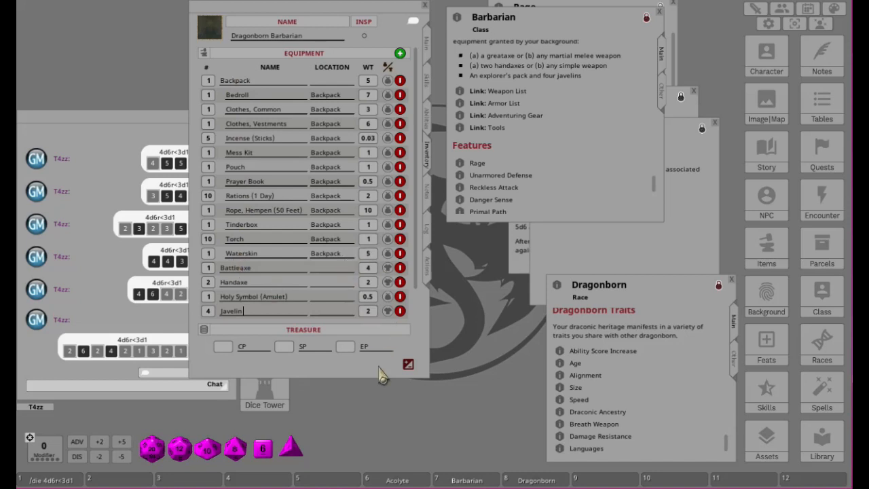
# - Lengthen the character sheet until the encumbrance section shows and turn off equipment list editing
pyautogui.moveTo(373, 390); pyautogui.dragTo(386, 467)
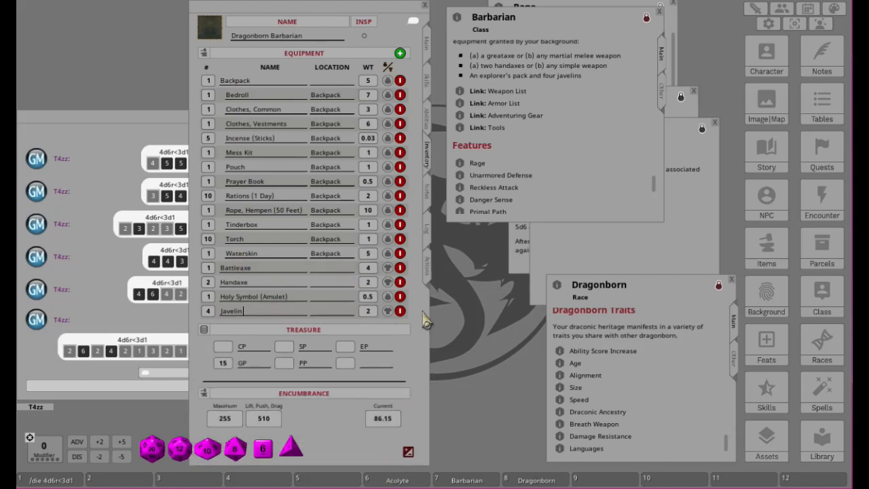
pyautogui.click(408, 453)
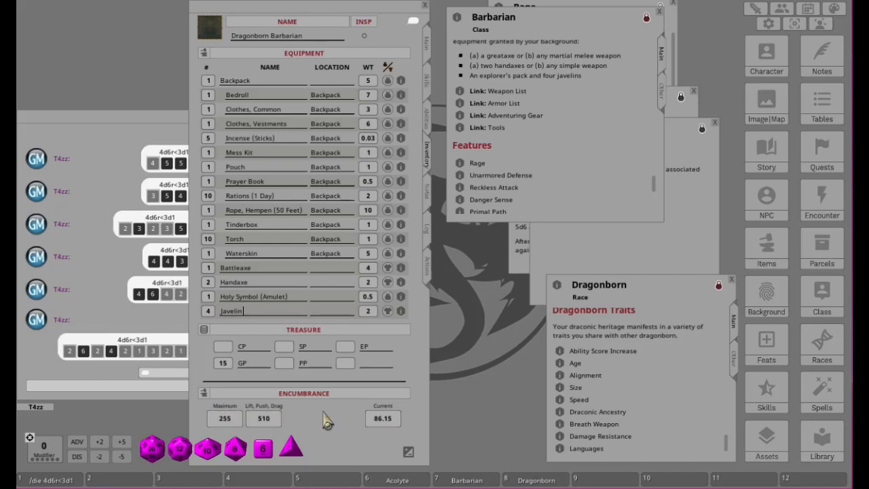
# - Cycle the carried states of the Backpack and the Battleaxe to compare encumbrance, returning the Backpack to carried and the Battleaxe to equipped
pyautogui.click(388, 80)
pyautogui.click(389, 81)
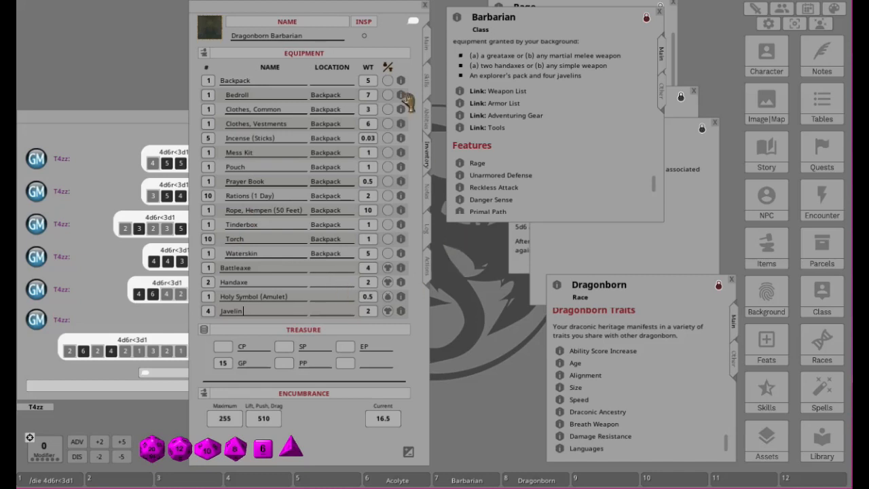
pyautogui.click(387, 81)
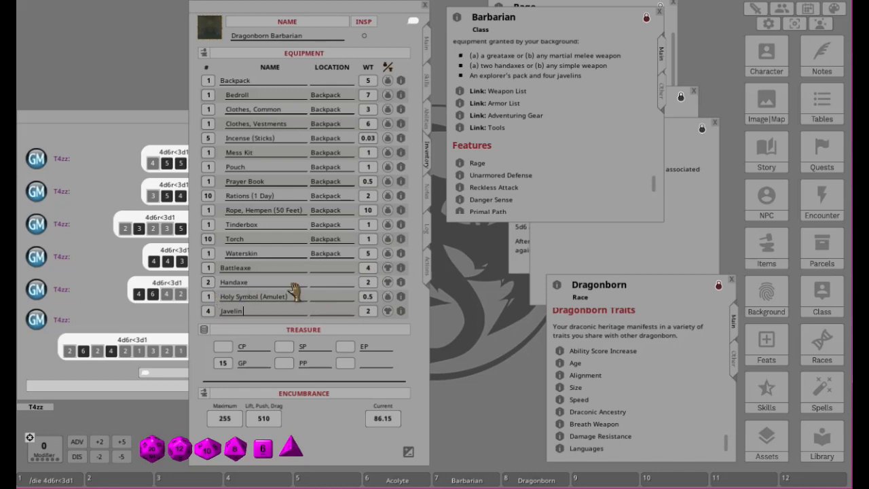
pyautogui.click(389, 281)
pyautogui.click(388, 268)
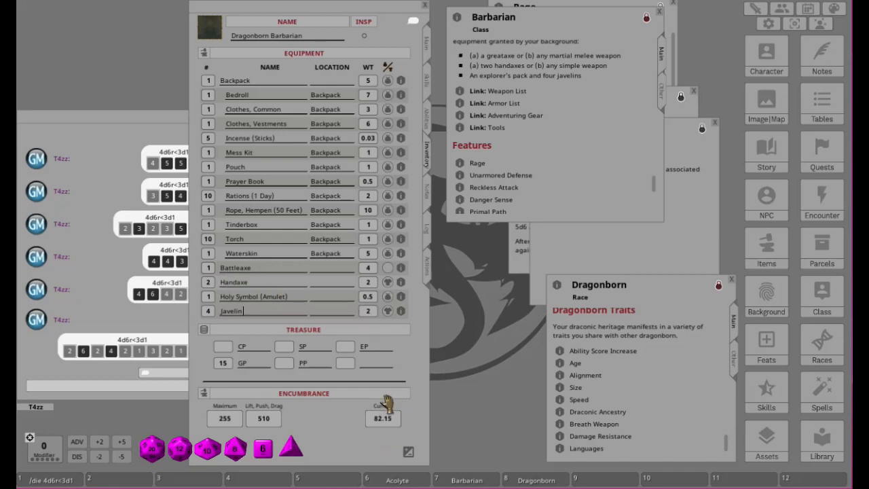
pyautogui.click(388, 268)
pyautogui.click(388, 268)
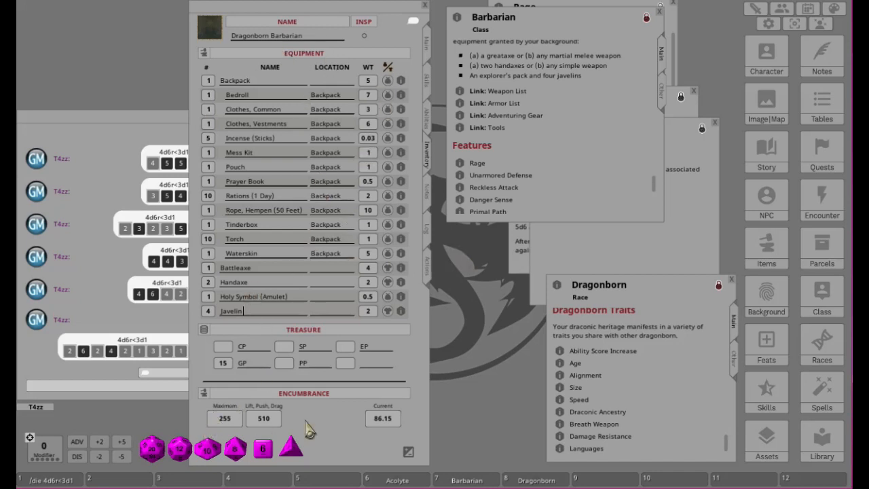
# - Show the character's notes page and open the Acolyte Personality Trait table beside it
pyautogui.click(427, 198)
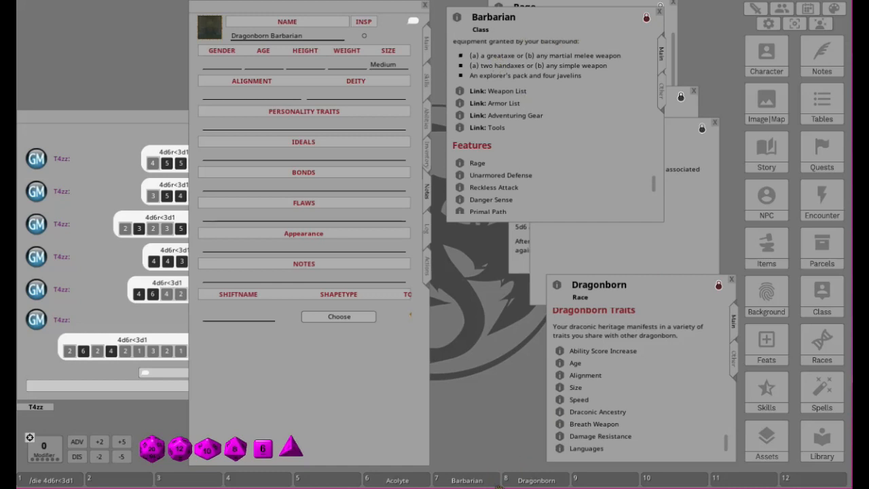
pyautogui.click(392, 480)
pyautogui.scroll(-3, 530, 158)
pyautogui.scroll(-5, 531, 157)
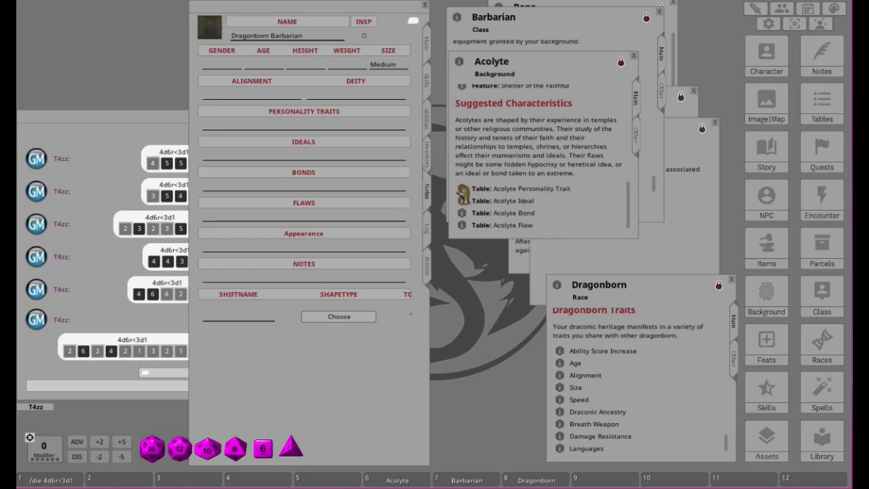
pyautogui.click(529, 186)
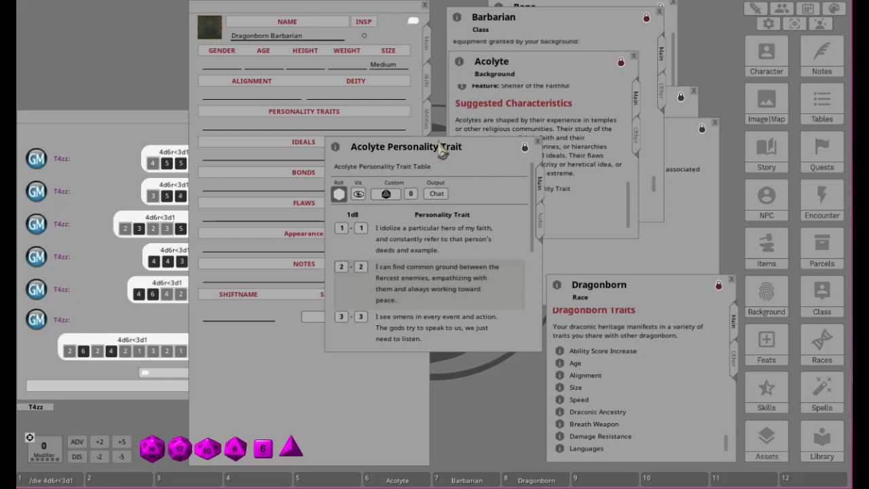
pyautogui.moveTo(434, 156); pyautogui.dragTo(600, 120)
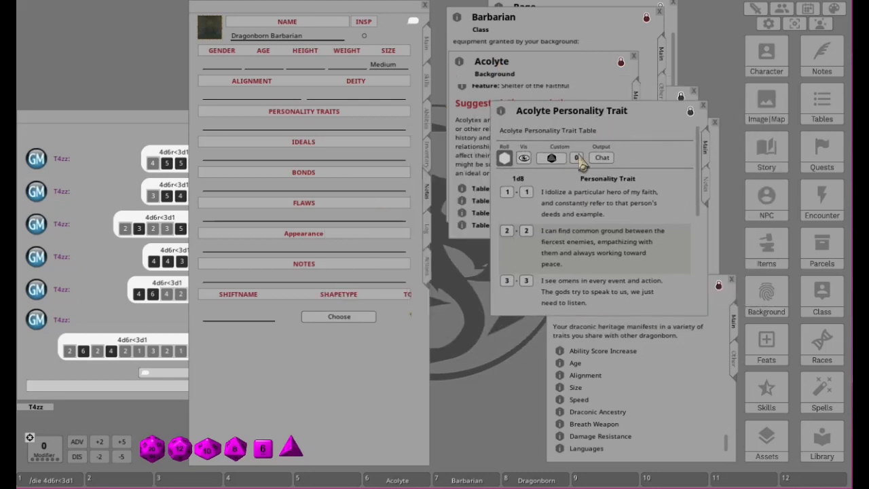
# - Roll on the Acolyte Personality Trait table, copy trait 3 about seeing omens into Personality Traits, and start a new line
pyautogui.click(504, 162)
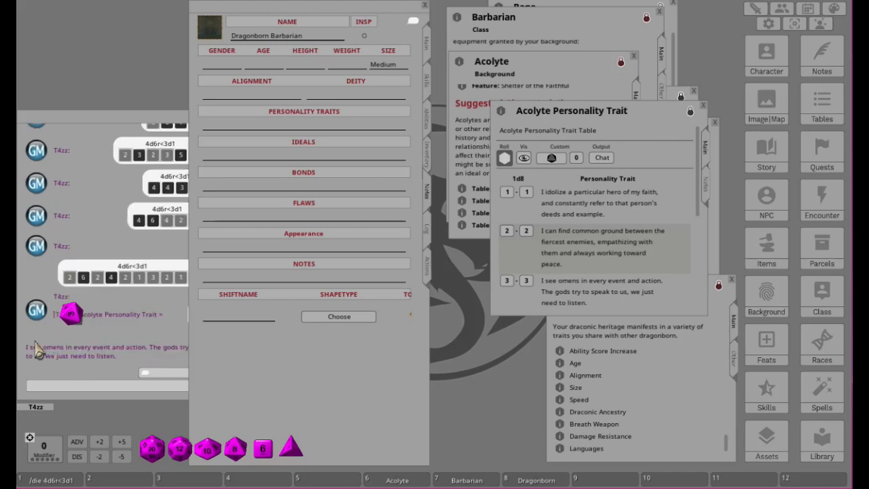
pyautogui.scroll(-1, 585, 246)
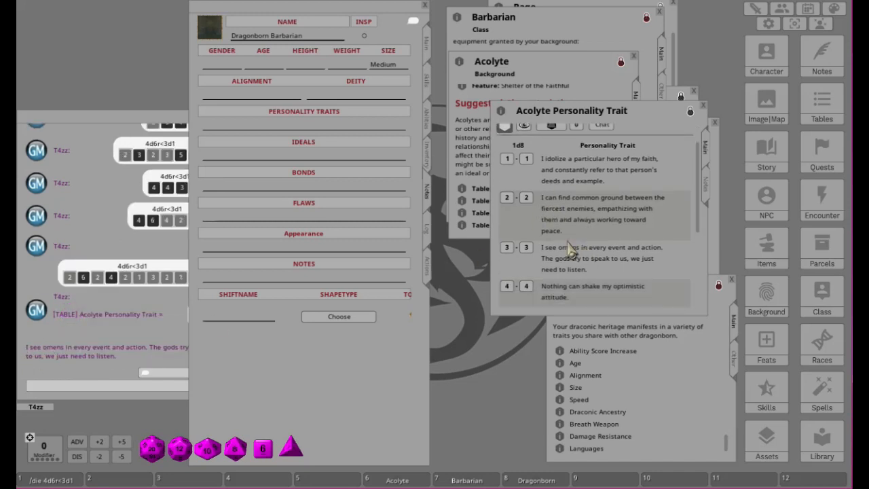
pyautogui.moveTo(546, 258); pyautogui.dragTo(264, 122)
pyautogui.click(291, 137)
pyautogui.press('Return')
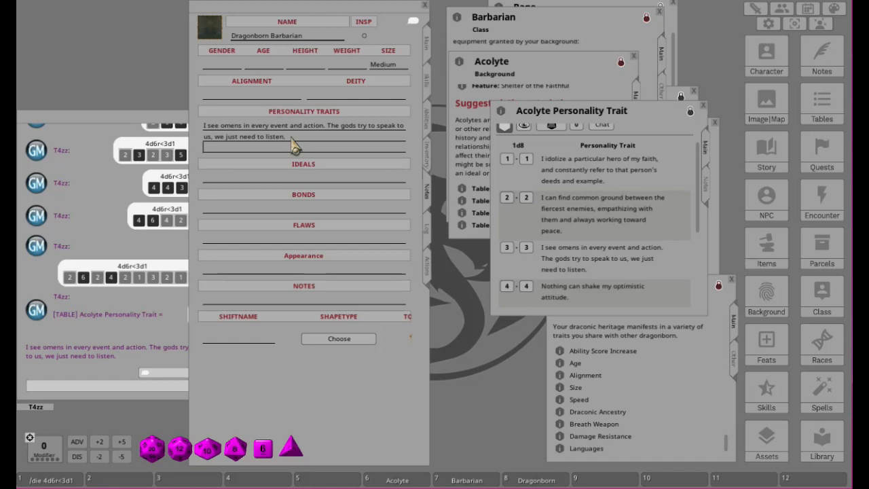
# - Roll again on the Acolyte Personality Trait table, add trait 8 about long temple life to Personality Traits, and close the table
pyautogui.click(503, 141)
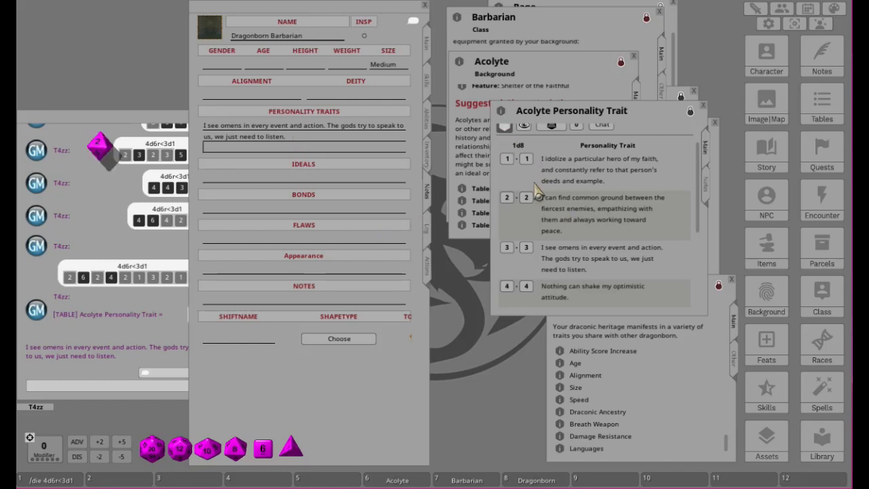
pyautogui.scroll(-5, 630, 248)
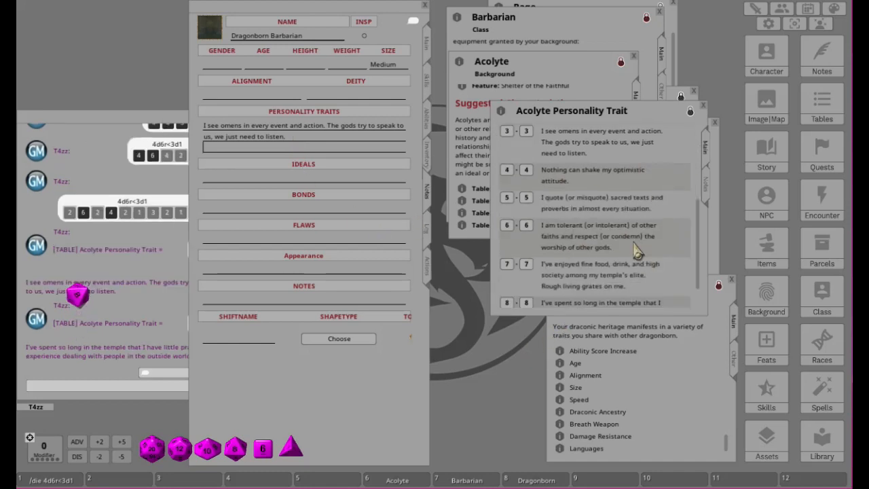
pyautogui.moveTo(580, 278); pyautogui.dragTo(299, 154)
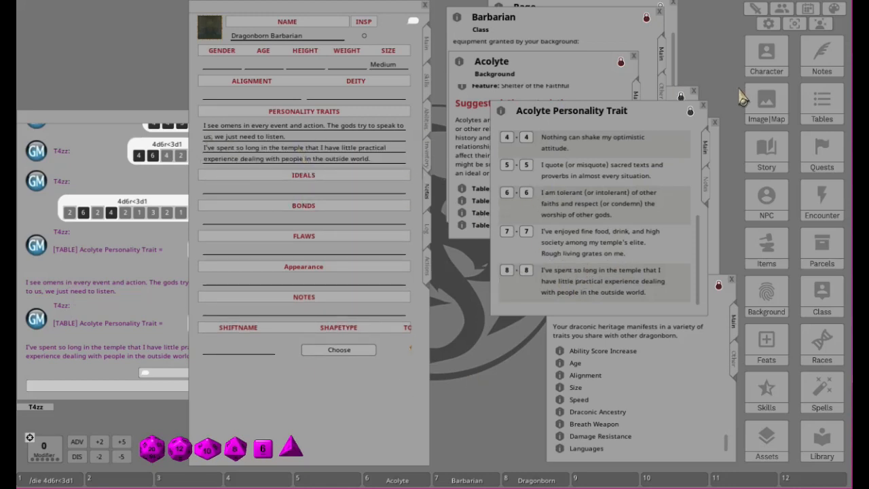
pyautogui.click(703, 106)
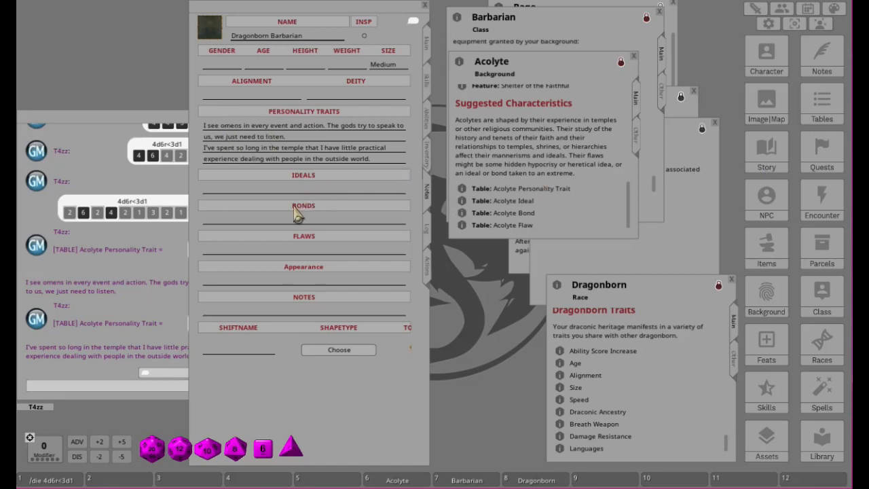
# - Roll on the Acolyte Ideal table, copy ideal 3, Change (Chaotic), into Ideals, and close the table
pyautogui.click(461, 202)
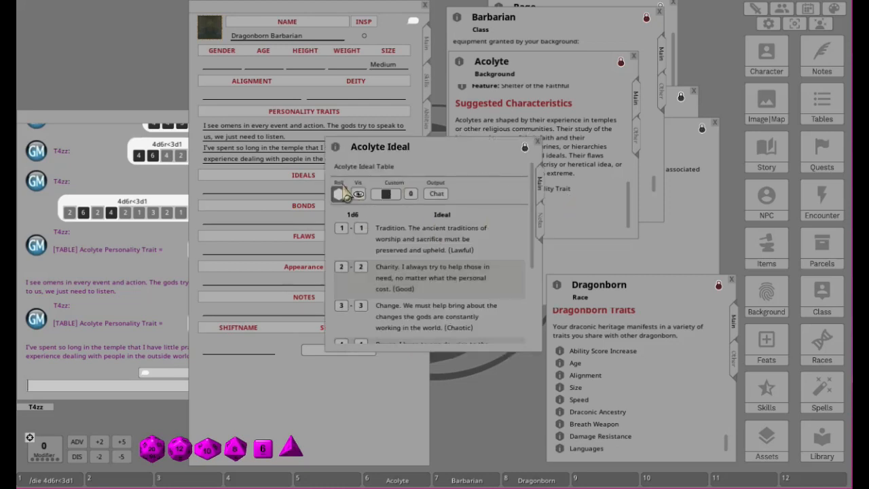
pyautogui.click(340, 193)
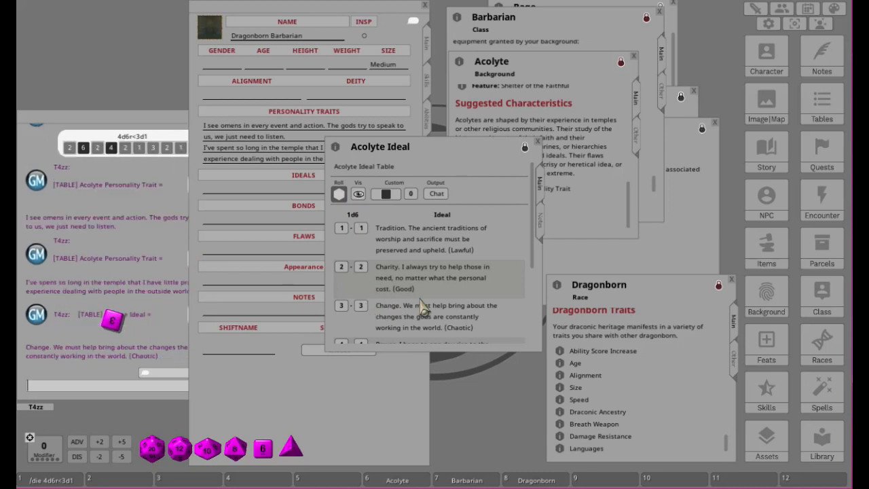
pyautogui.moveTo(419, 313); pyautogui.dragTo(237, 193)
pyautogui.click(537, 141)
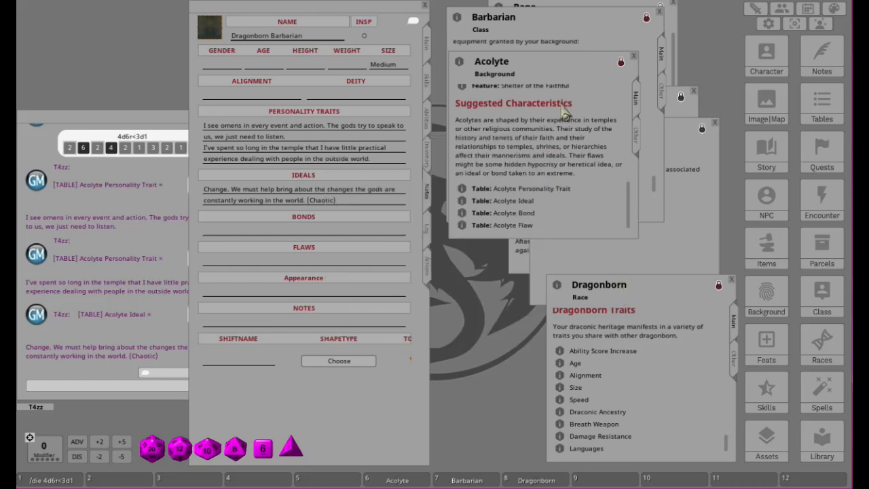
# - Roll on the Acolyte Bond table, copy bond 1 about recovering an ancient relic into Bonds, and close the table
pyautogui.click(462, 212)
pyautogui.moveTo(433, 147); pyautogui.dragTo(584, 101)
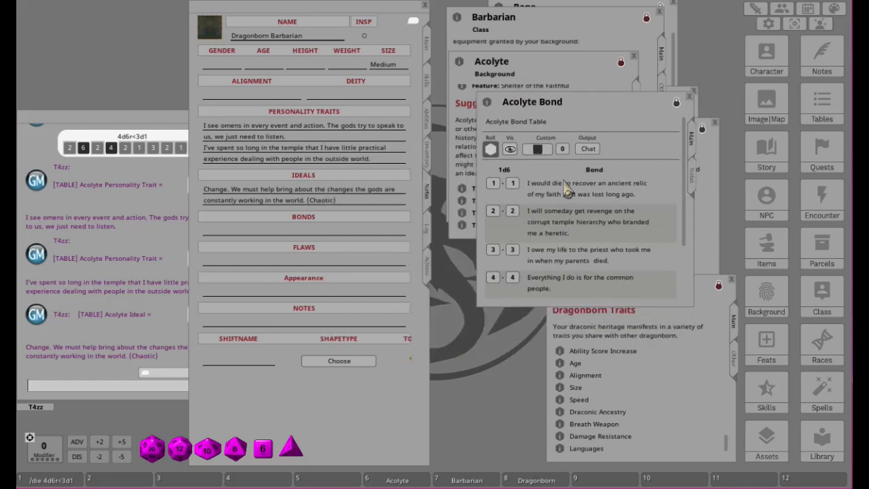
pyautogui.click(490, 149)
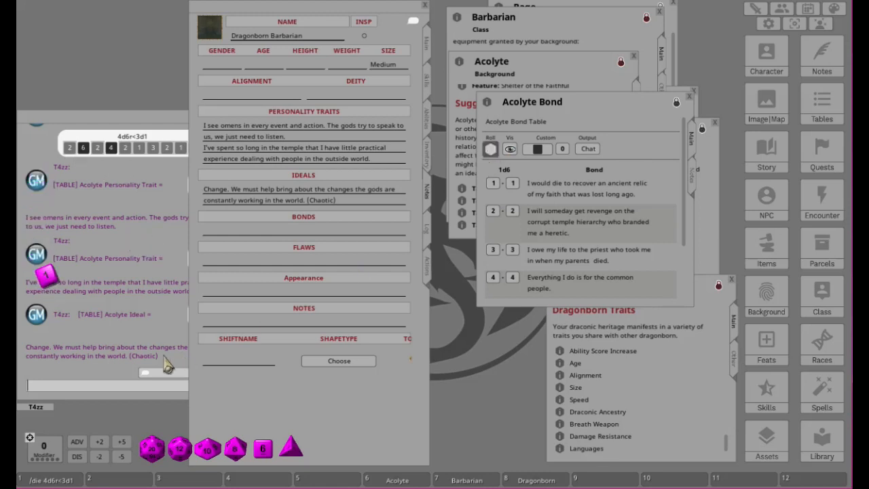
pyautogui.moveTo(569, 194); pyautogui.dragTo(319, 234)
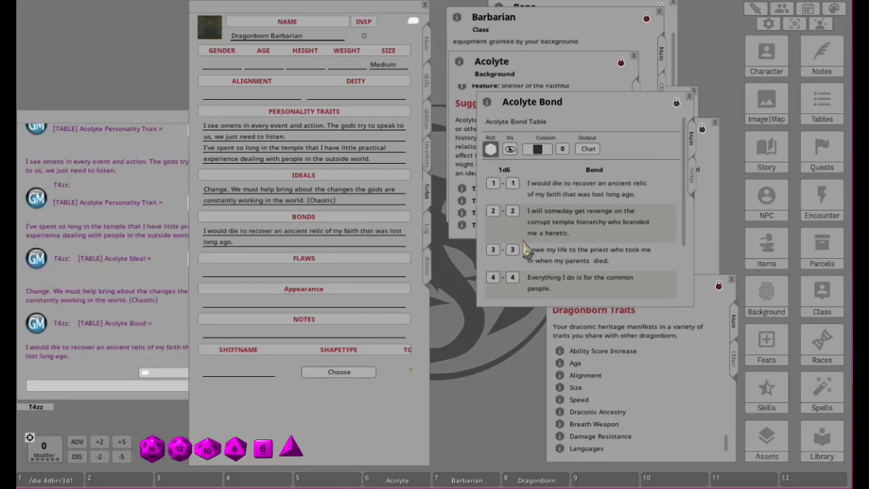
pyautogui.click(688, 97)
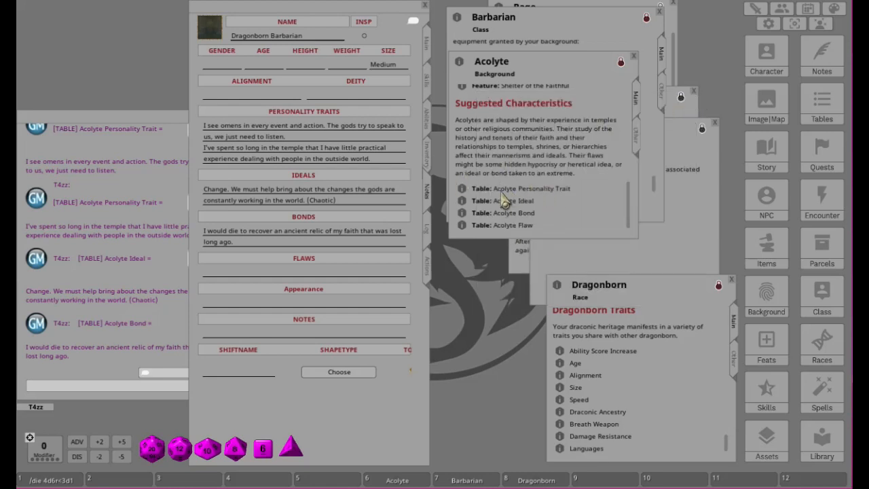
# - Roll on the Acolyte Flaw table, copy flaw 4, "I am inflexible in my thinking.", into Flaws, and close the table
pyautogui.click(462, 226)
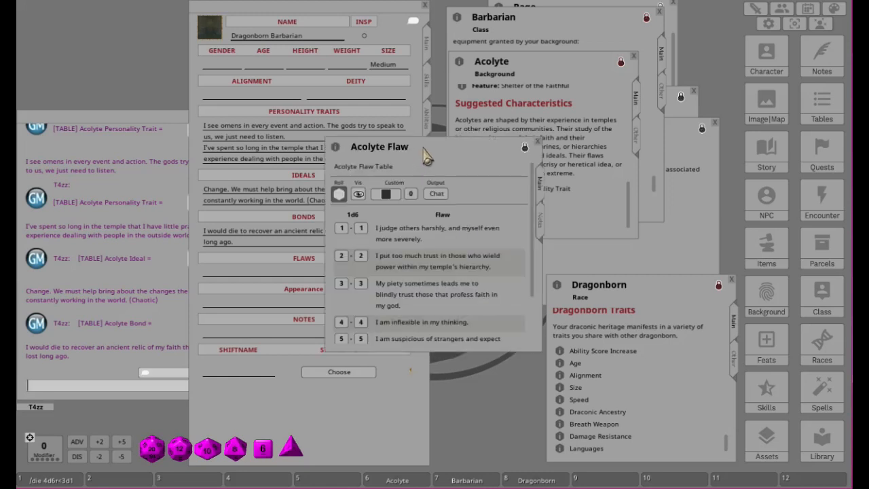
pyautogui.moveTo(424, 153); pyautogui.dragTo(575, 149)
pyautogui.click(490, 191)
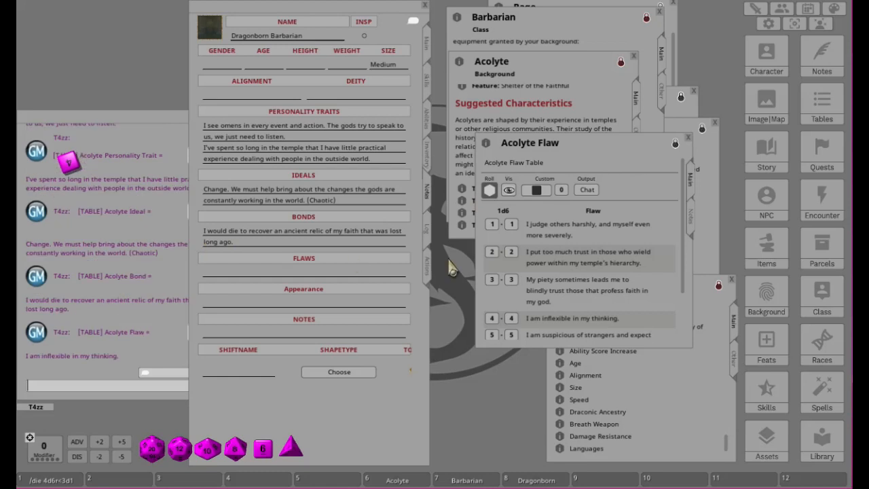
pyautogui.moveTo(563, 324); pyautogui.dragTo(289, 274)
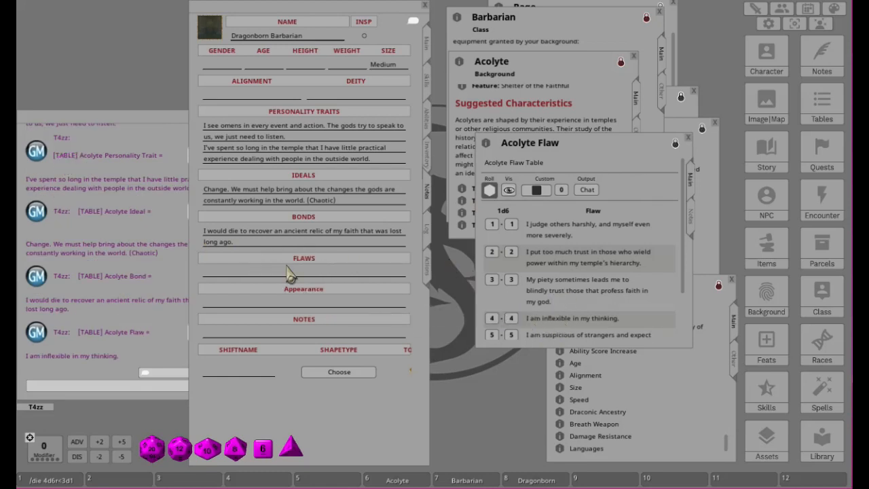
pyautogui.moveTo(547, 322); pyautogui.dragTo(282, 282)
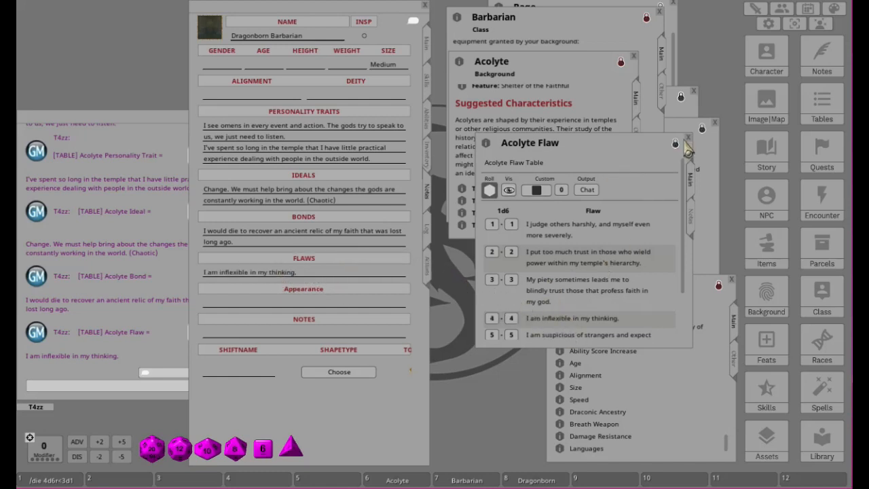
pyautogui.click(689, 137)
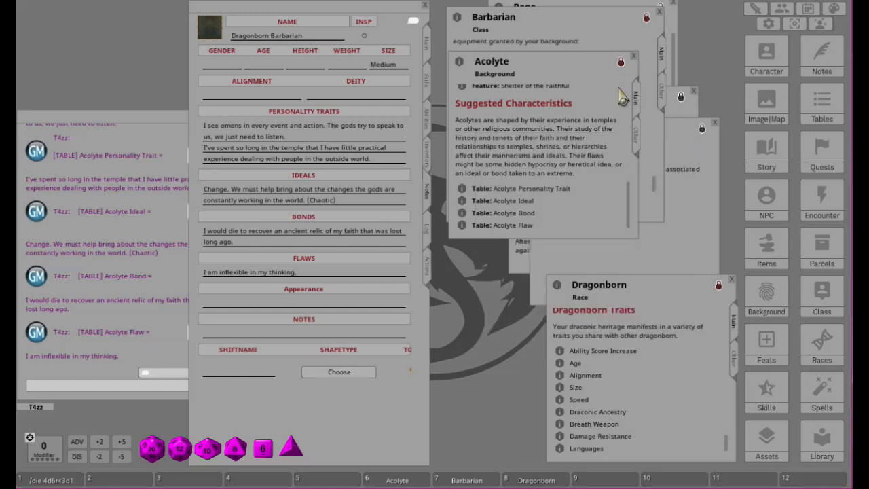
# - Close the Acolyte, Barbarian and Dragonborn reference windows and set the character's alignment to Neutral
pyautogui.click(634, 57)
pyautogui.click(659, 11)
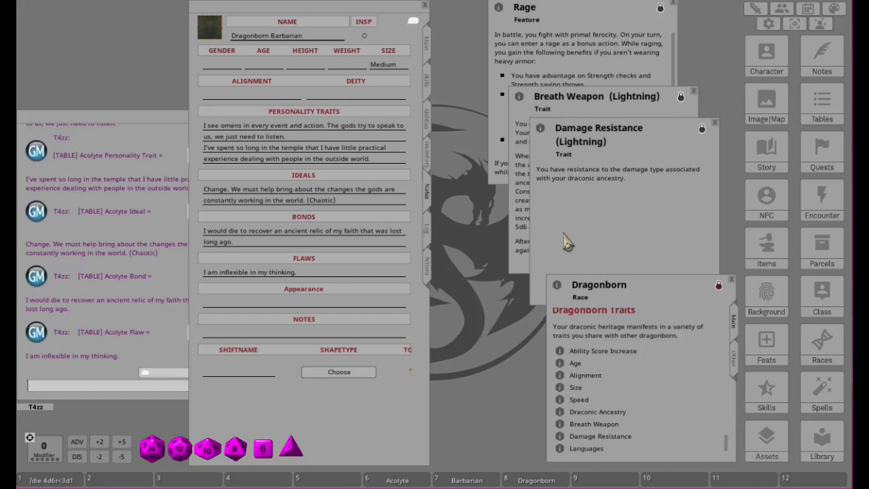
pyautogui.click(731, 281)
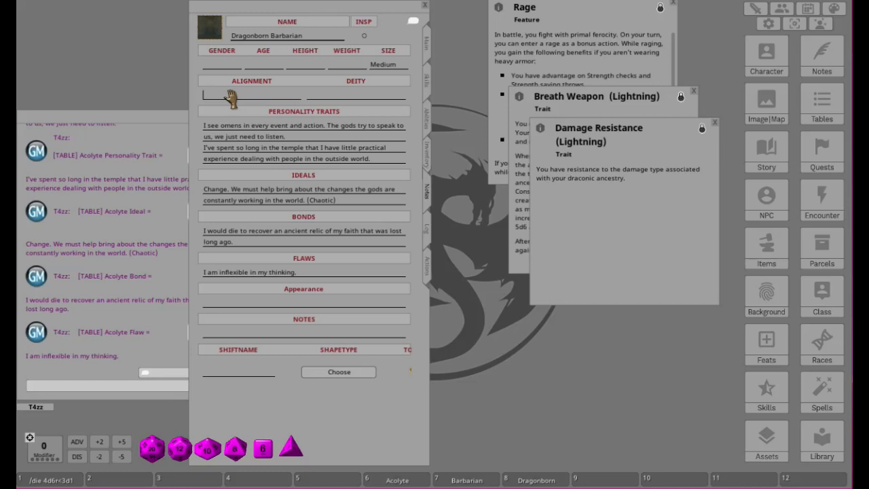
pyautogui.write('Neutral')
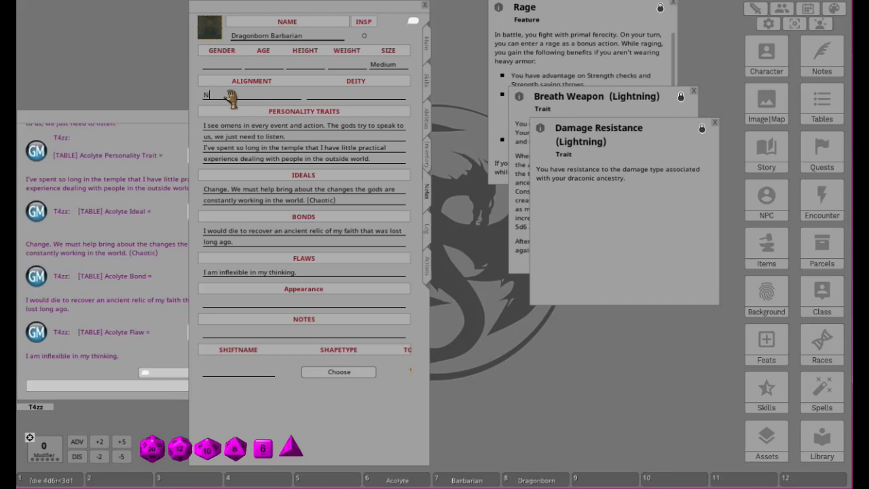
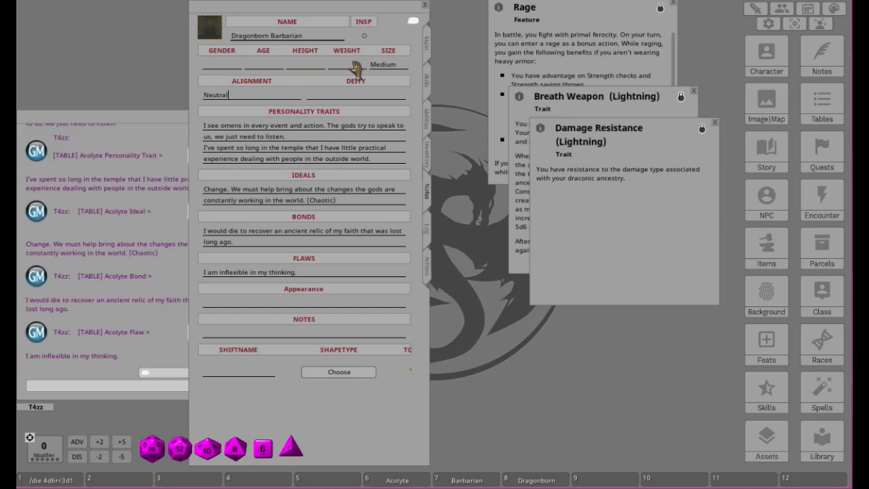
# - Reopen the Dragonborn race entry beside the character sheet and read its Age racial trait
pyautogui.click(397, 480)
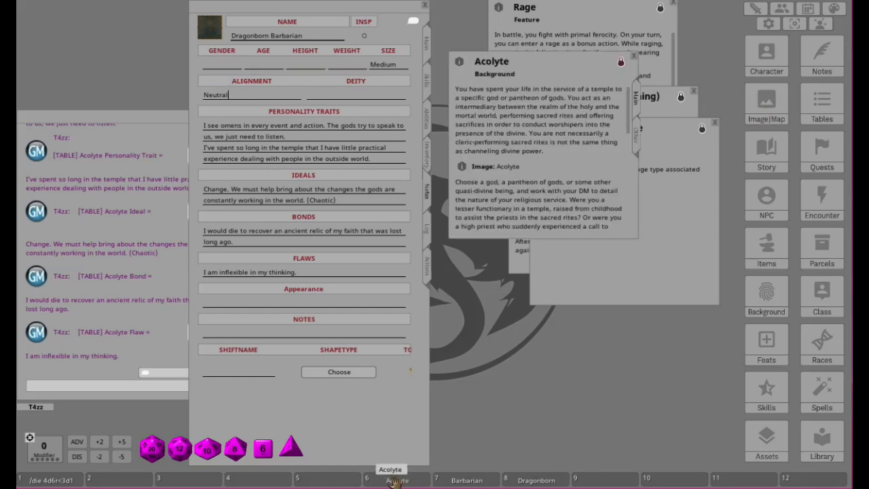
pyautogui.click(634, 57)
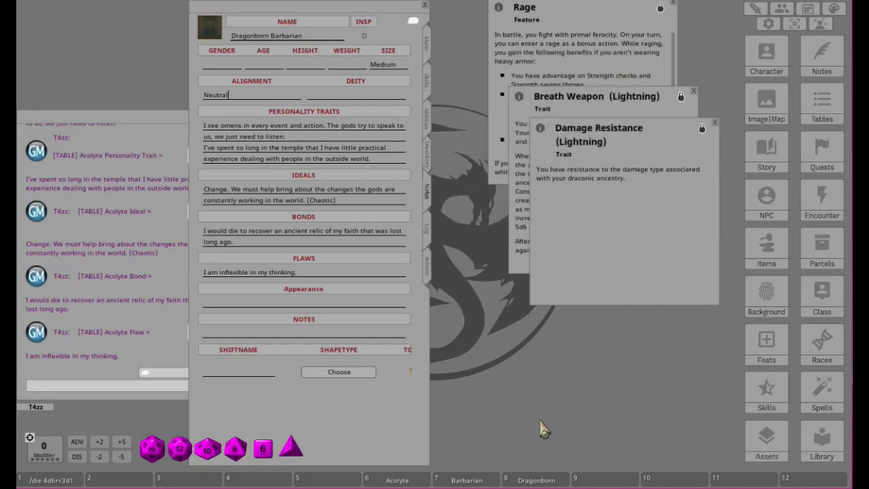
pyautogui.click(536, 480)
pyautogui.moveTo(649, 289); pyautogui.dragTo(568, 57)
pyautogui.scroll(-10, 556, 126)
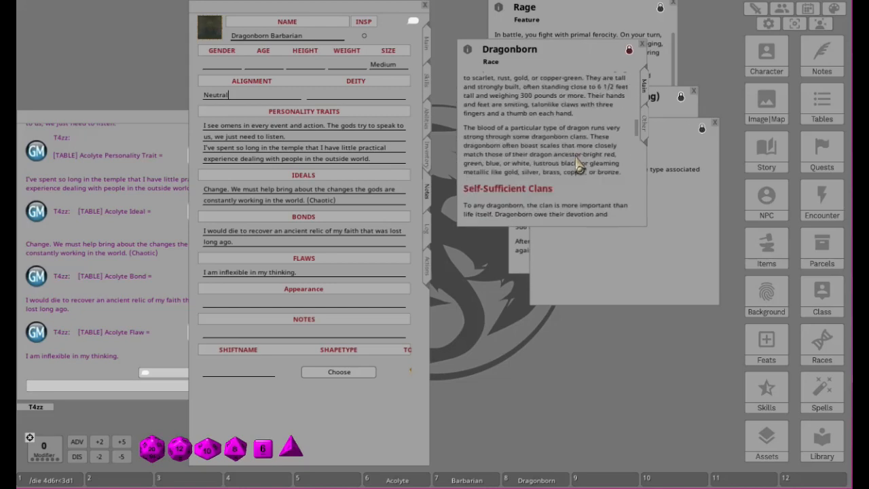
pyautogui.scroll(-10, 595, 178)
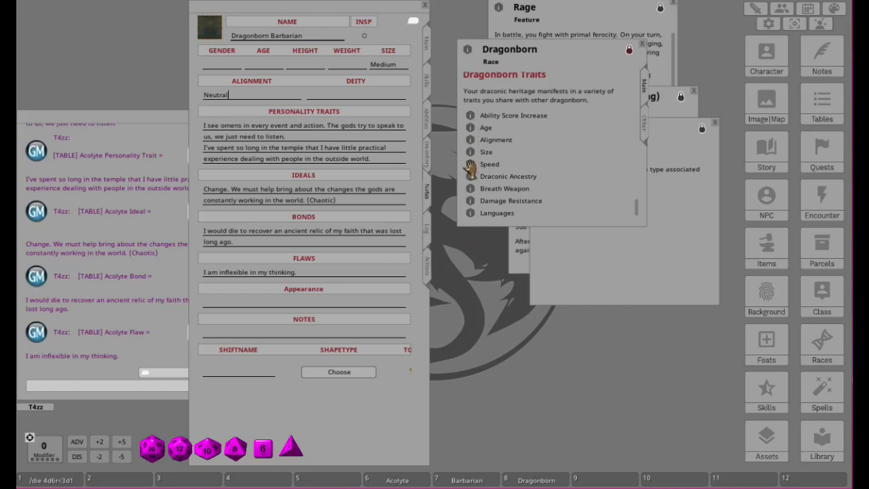
pyautogui.click(469, 128)
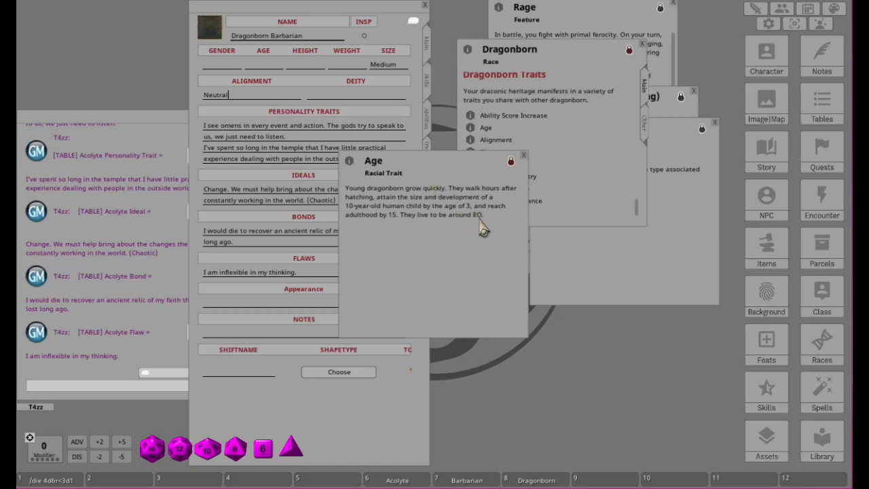
pyautogui.click(523, 155)
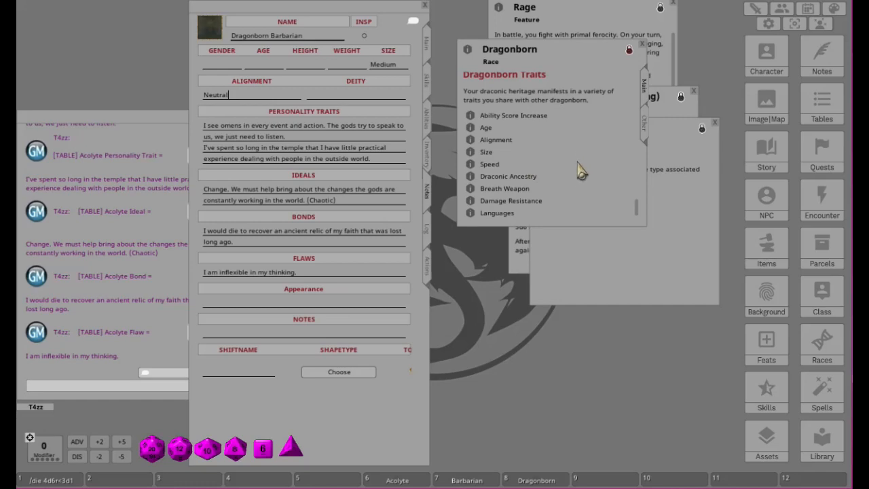
# - Look through the Dragonborn race description for its appearance, height, weight and naming guidance
pyautogui.scroll(10, 583, 192)
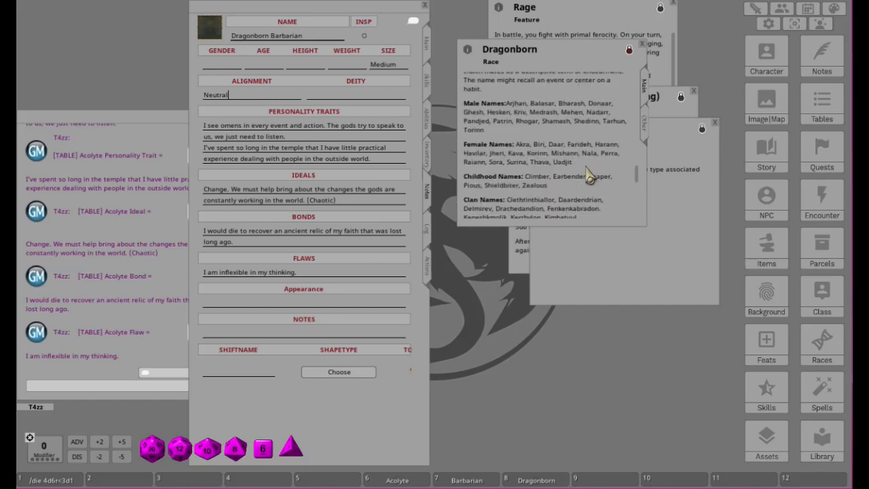
pyautogui.scroll(10, 588, 173)
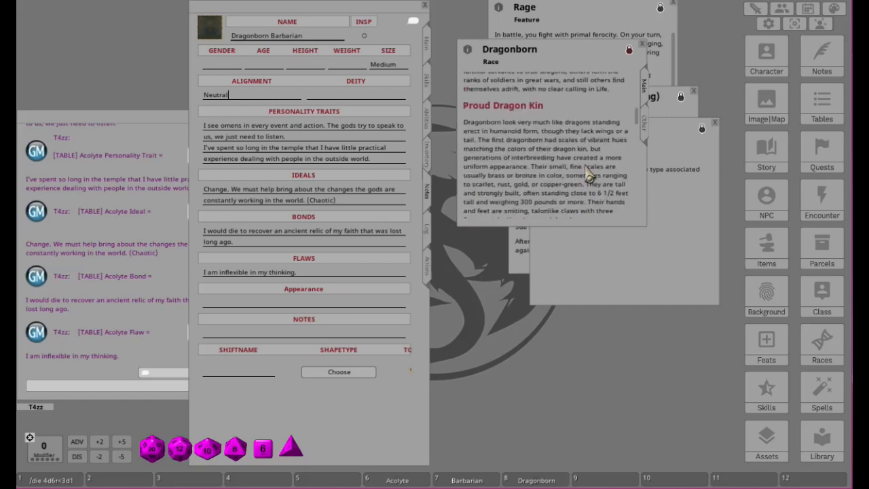
pyautogui.scroll(5, 586, 167)
pyautogui.scroll(-6, 586, 167)
pyautogui.scroll(-8, 591, 169)
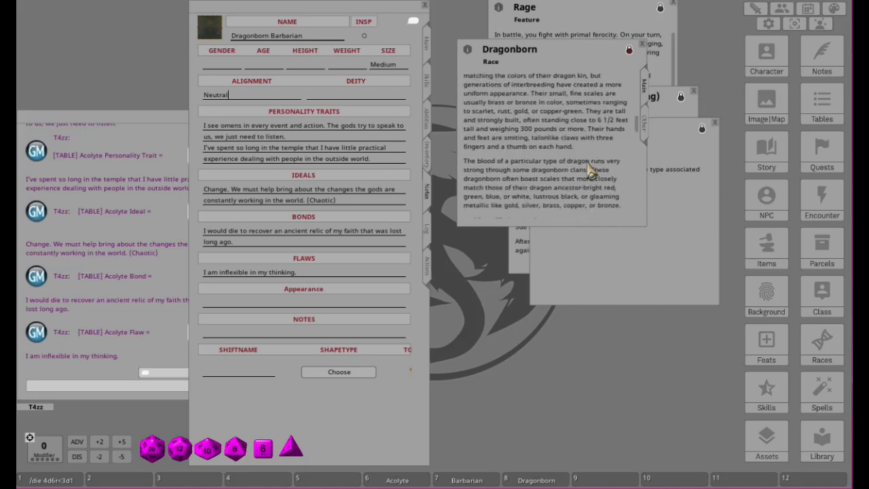
pyautogui.scroll(-8, 591, 182)
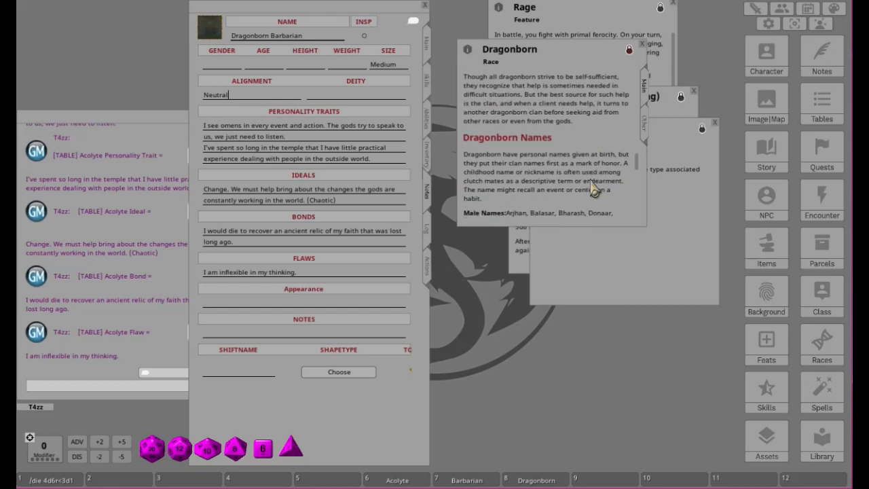
pyautogui.scroll(-3, 593, 192)
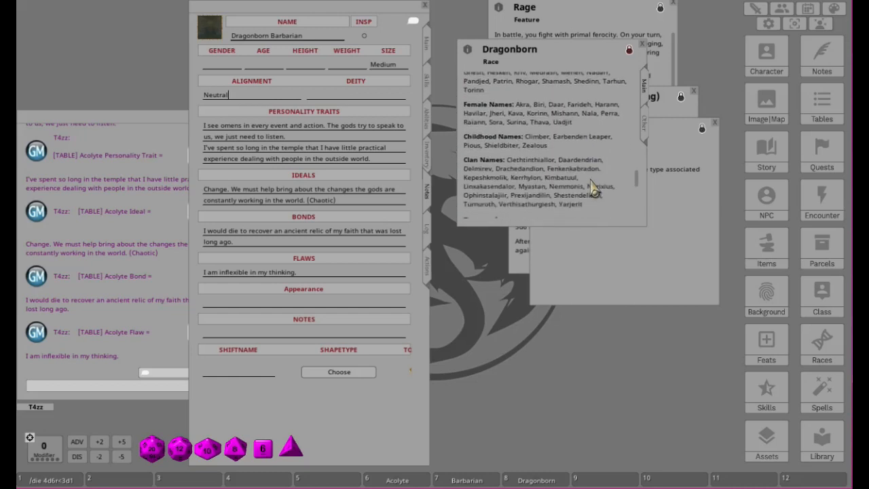
pyautogui.scroll(-3, 524, 194)
pyautogui.scroll(-5, 524, 194)
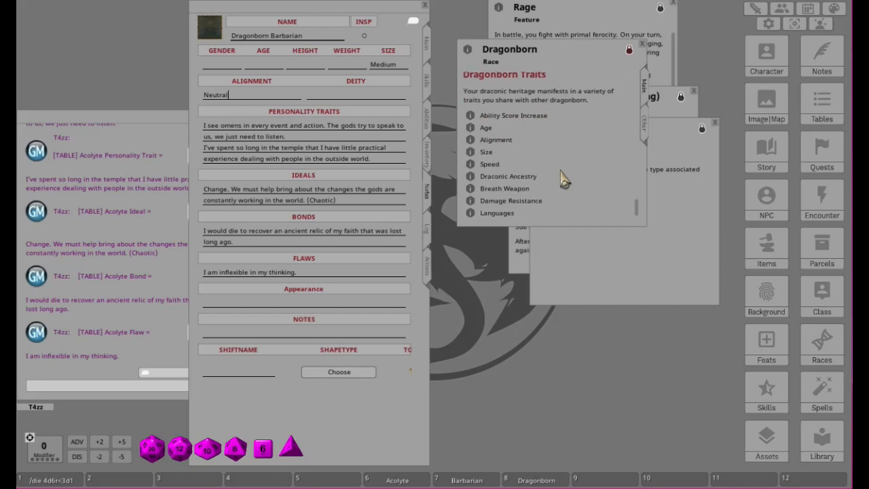
# - Read the Dragonborn Alignment and Size racial traits
pyautogui.click(470, 140)
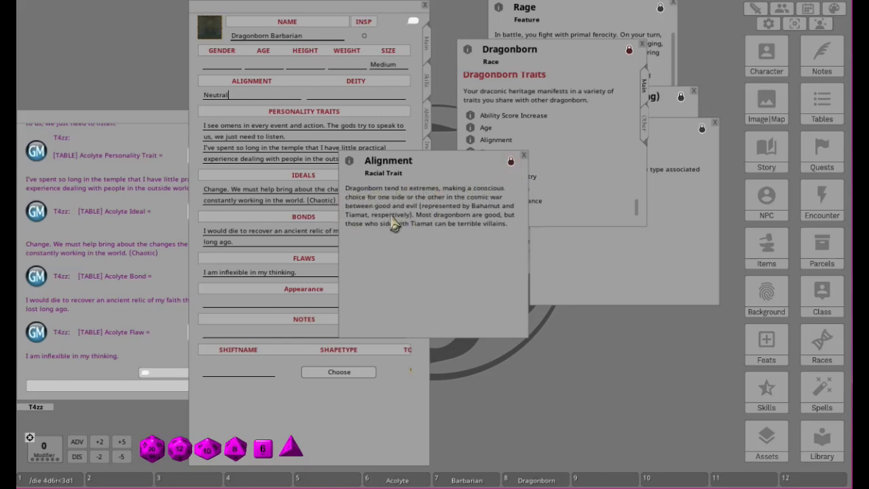
pyautogui.click(523, 155)
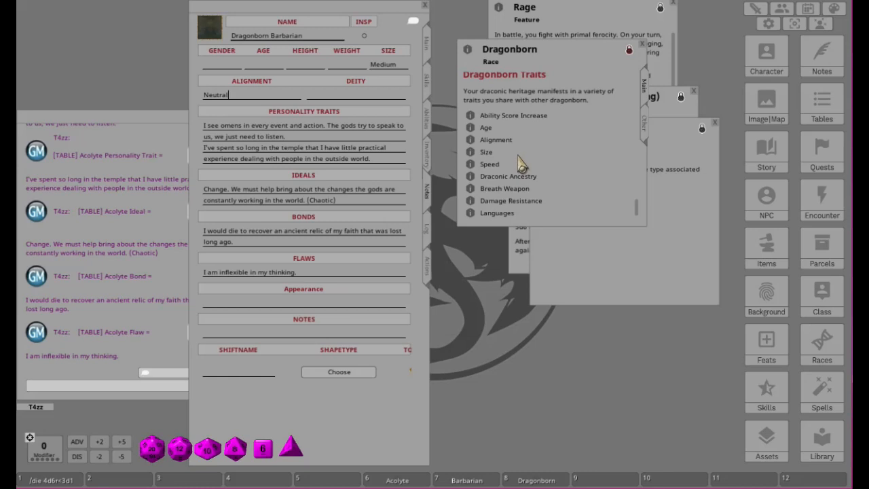
pyautogui.click(471, 152)
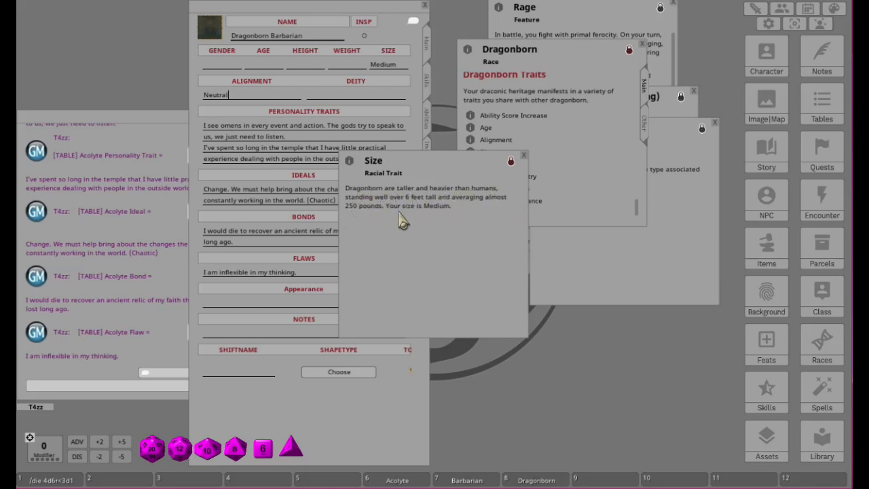
# - Close the Size trait and Dragonborn race windows and briefly check the Notes list
pyautogui.click(523, 155)
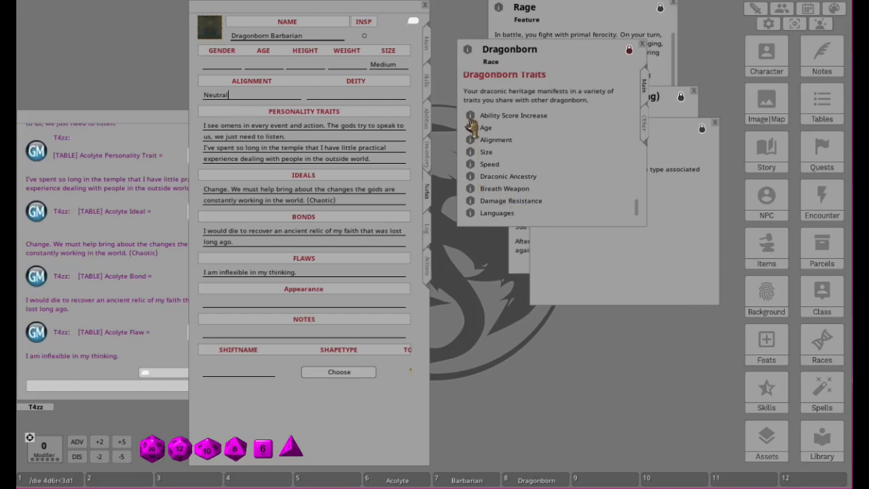
pyautogui.click(641, 44)
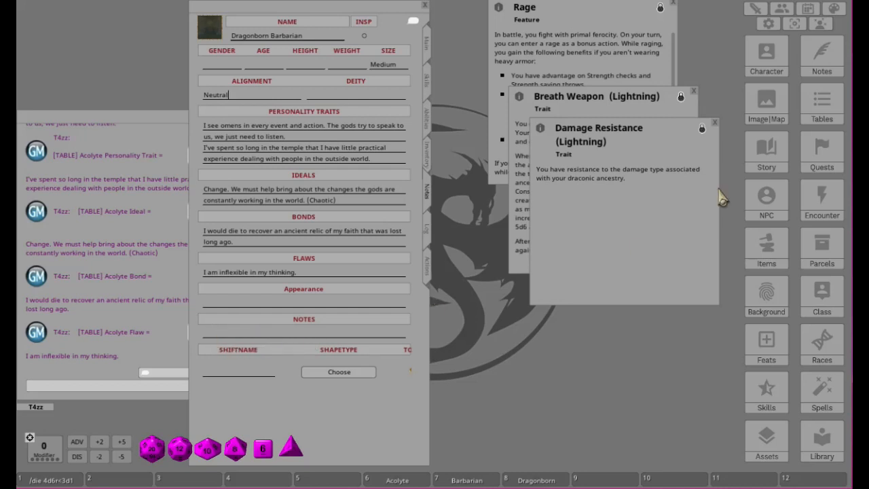
pyautogui.click(822, 58)
pyautogui.moveTo(765, 346); pyautogui.dragTo(539, 122)
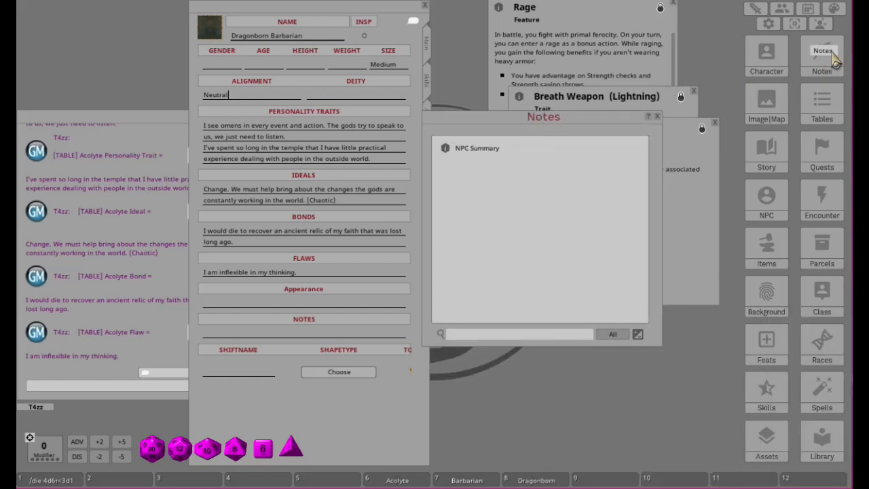
pyautogui.click(656, 116)
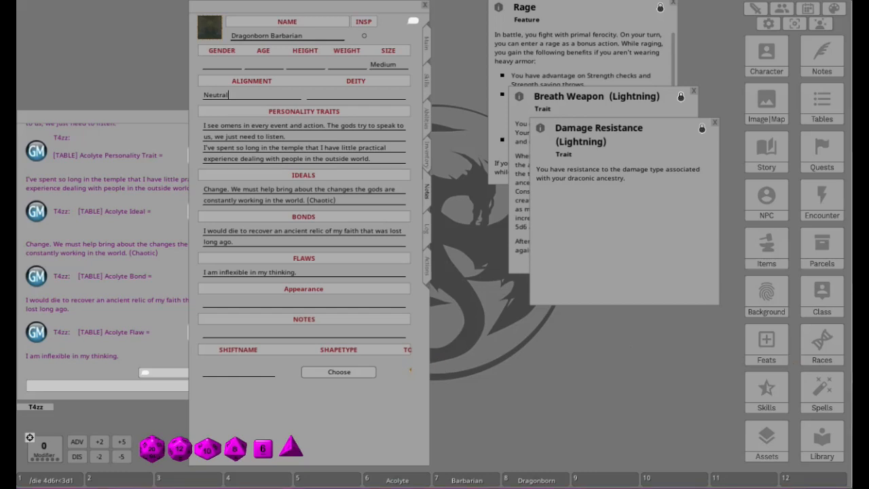
# - Cycle through the shape type options in the notes page's shapeshift section and widen the sheet to reveal the Token column
pyautogui.click(336, 382)
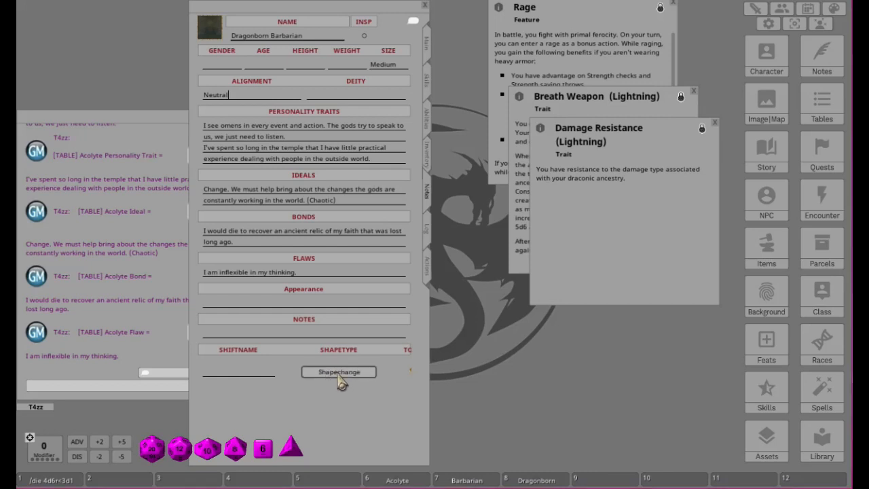
pyautogui.click(338, 376)
pyautogui.click(345, 380)
pyautogui.click(364, 378)
pyautogui.click(367, 383)
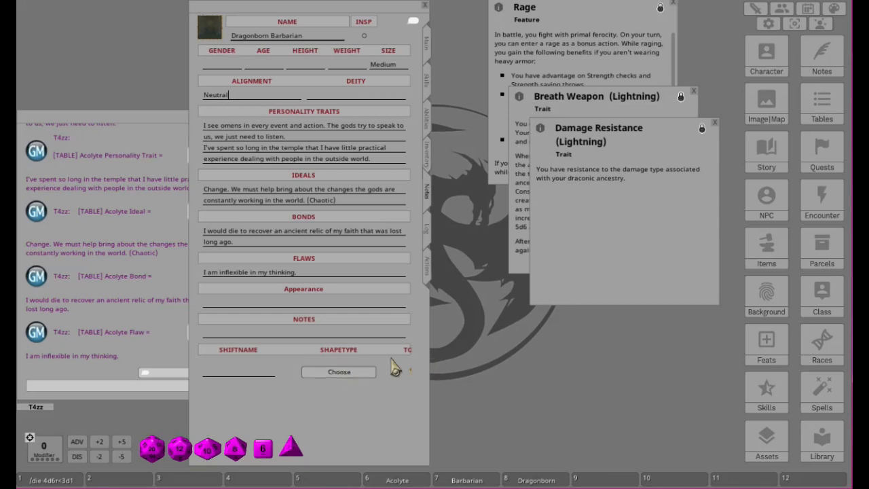
pyautogui.moveTo(430, 369); pyautogui.dragTo(475, 369)
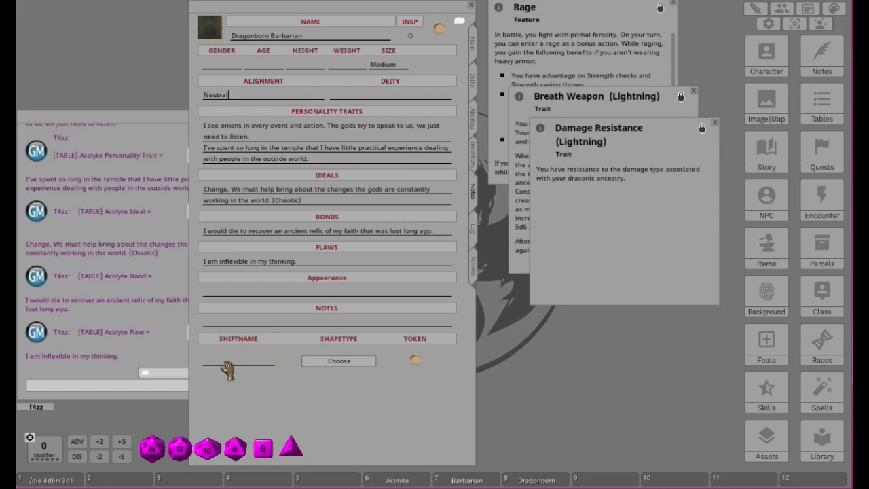
pyautogui.moveTo(416, 360); pyautogui.dragTo(443, 372)
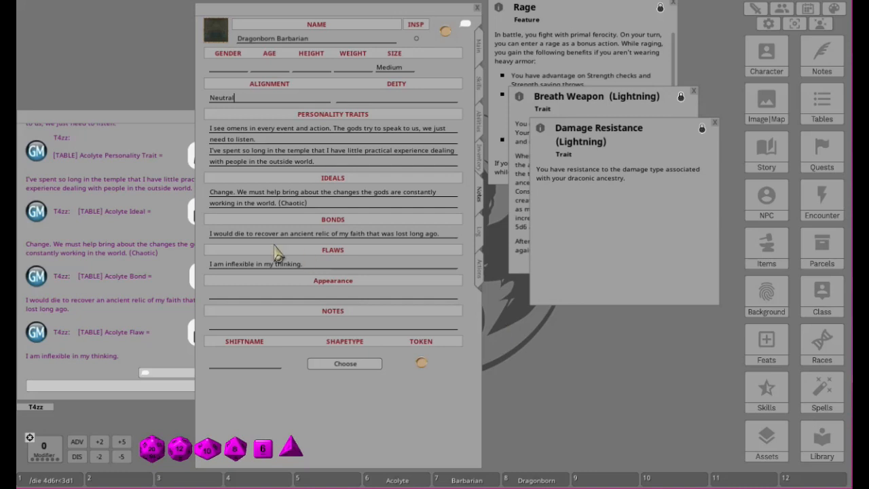
# - Review the character's Log, Actions and Inventory pages and set the thrown handaxe's ammo to 2
pyautogui.click(479, 233)
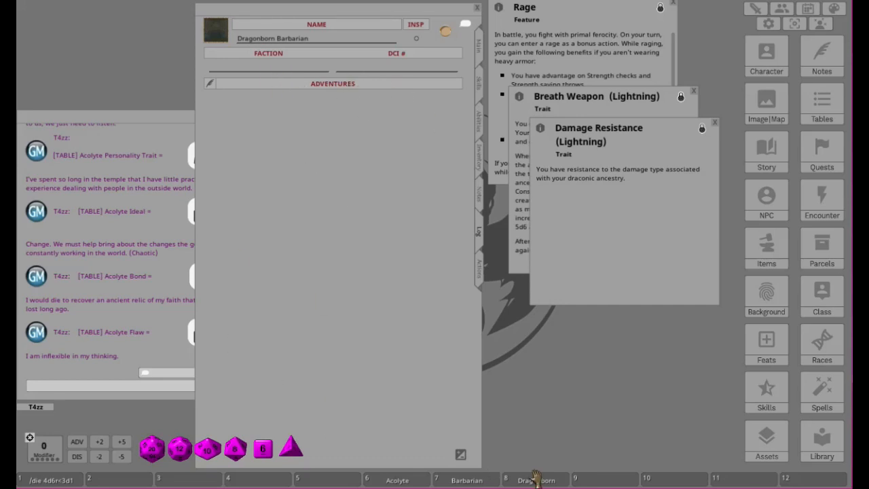
pyautogui.click(483, 272)
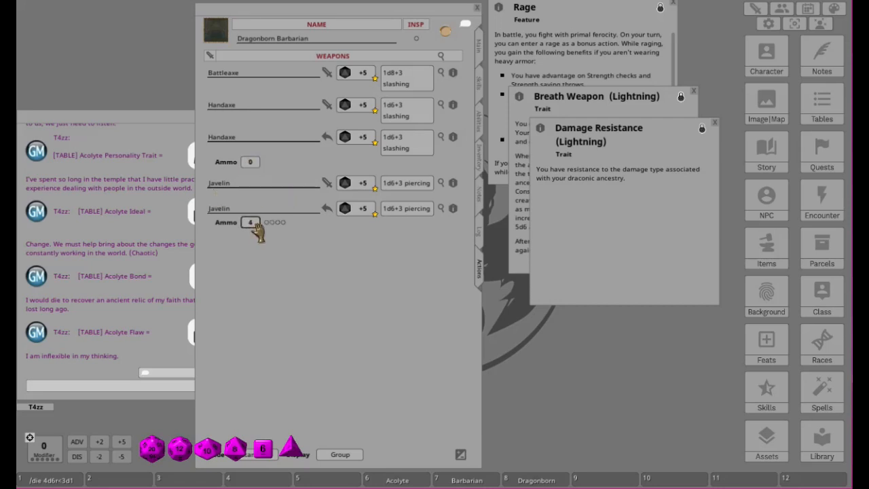
pyautogui.click(479, 163)
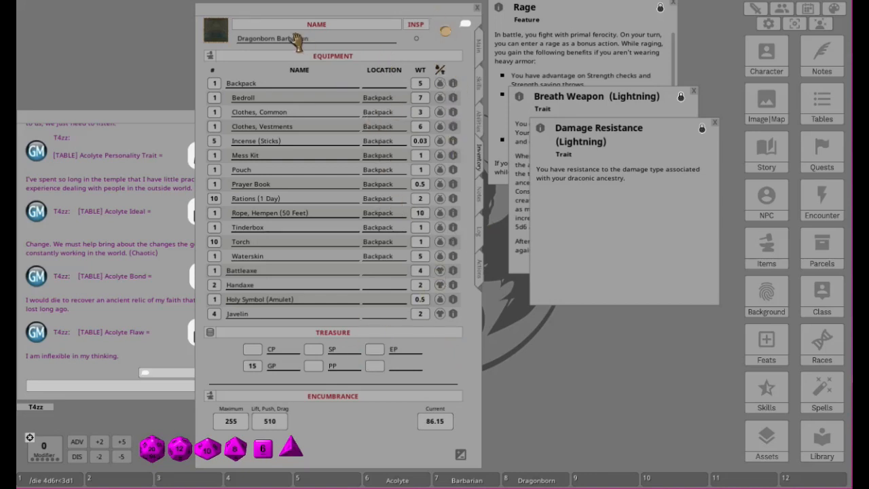
pyautogui.click(479, 268)
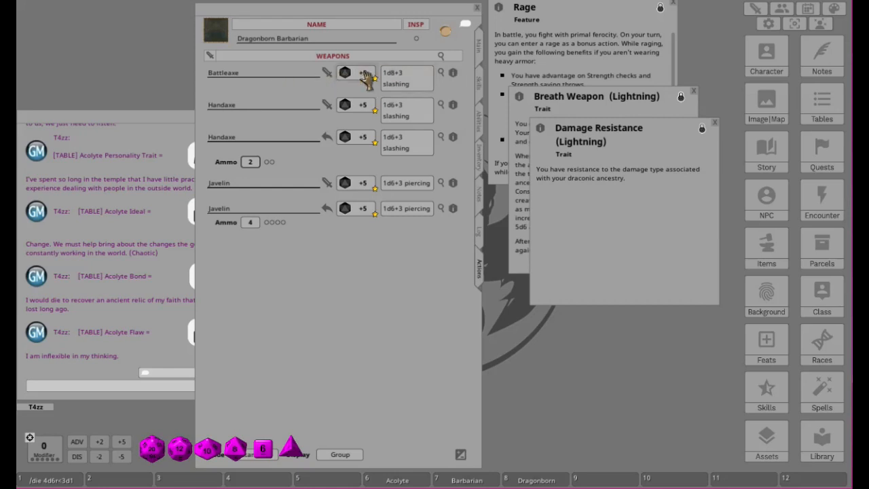
# - Read the Battleaxe's item details, including its damage and weapon properties, and close them
pyautogui.click(453, 73)
pyautogui.moveTo(449, 160); pyautogui.dragTo(650, 191)
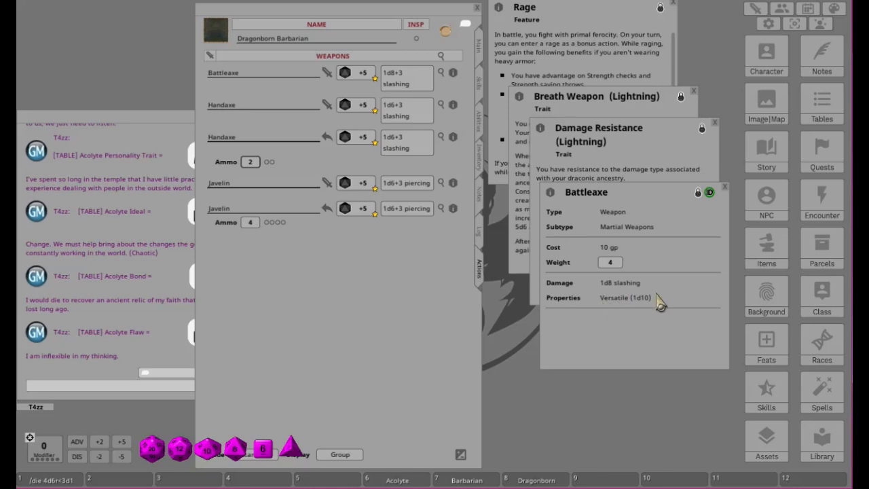
pyautogui.click(726, 188)
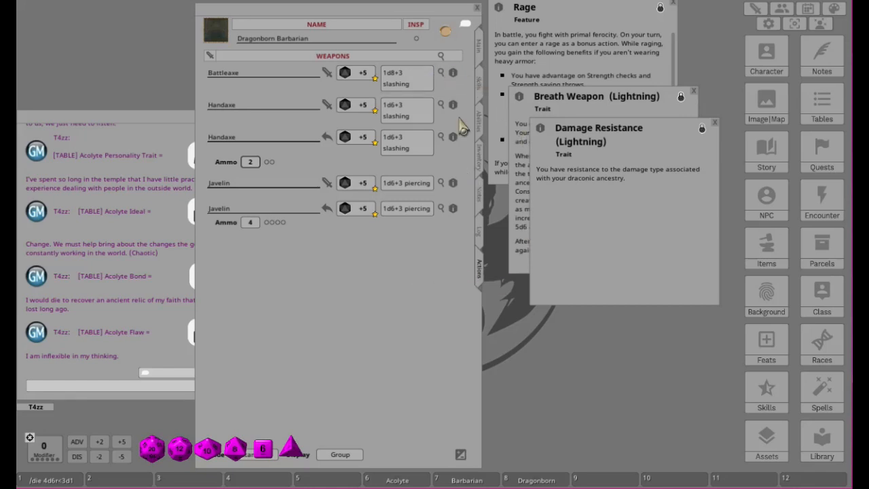
# - Add a new weapon entry to the character's Weapons list and enter the name Battleaxer
pyautogui.click(460, 455)
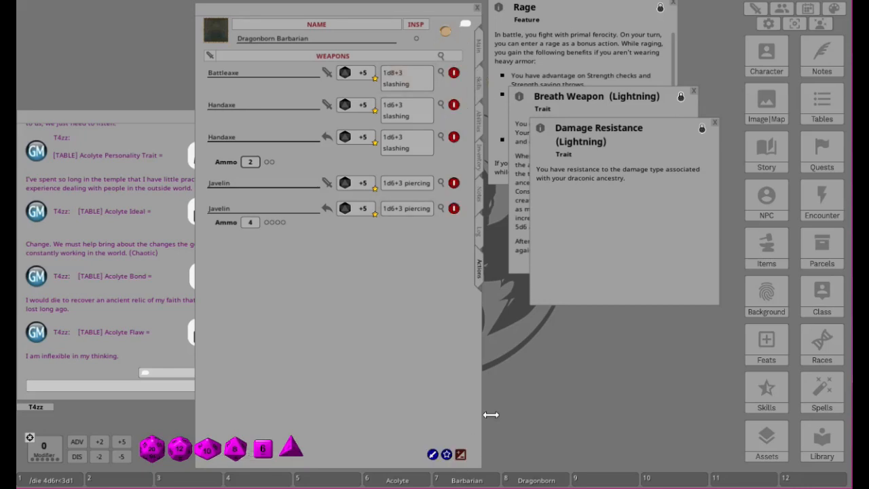
pyautogui.click(433, 454)
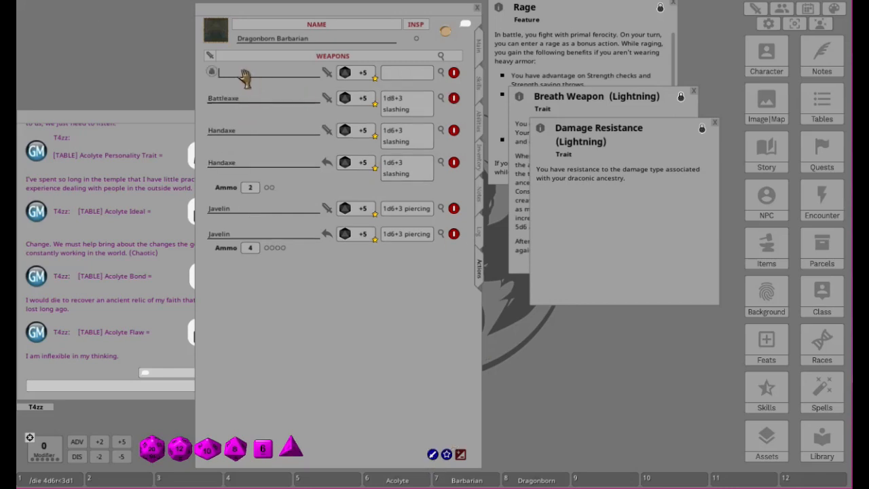
pyautogui.press('shift')
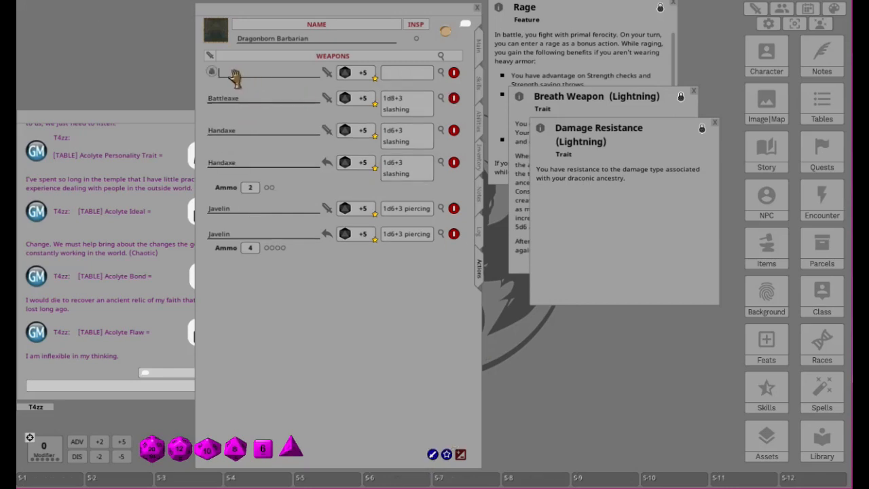
pyautogui.write('Ba')
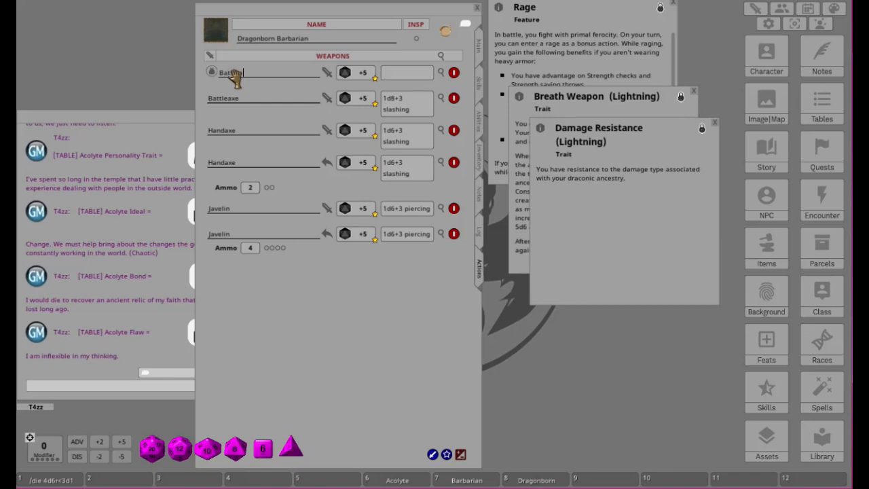
pyautogui.write('ttleaxer')
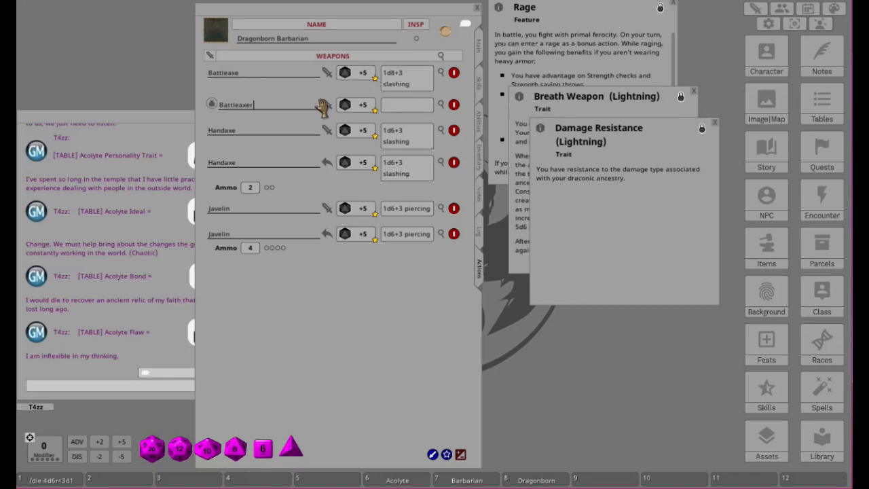
pyautogui.write('(')
pyautogui.write('V)')
pyautogui.write(' H')
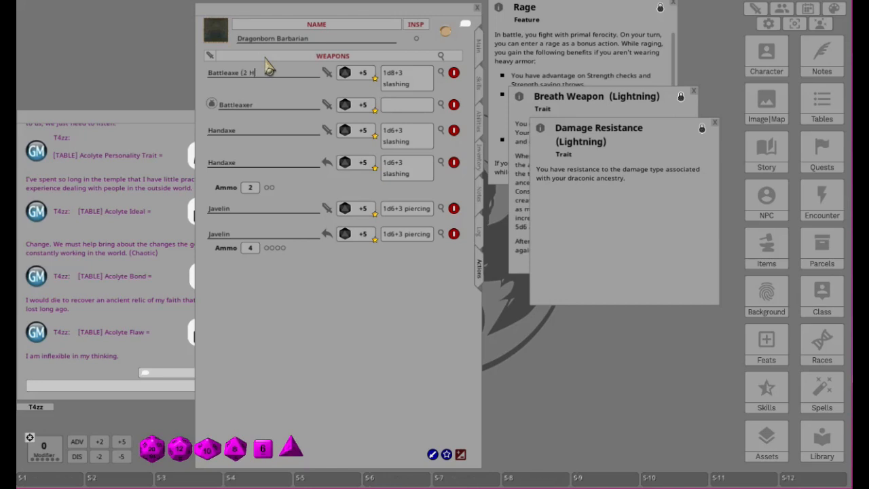
pyautogui.write('an)')
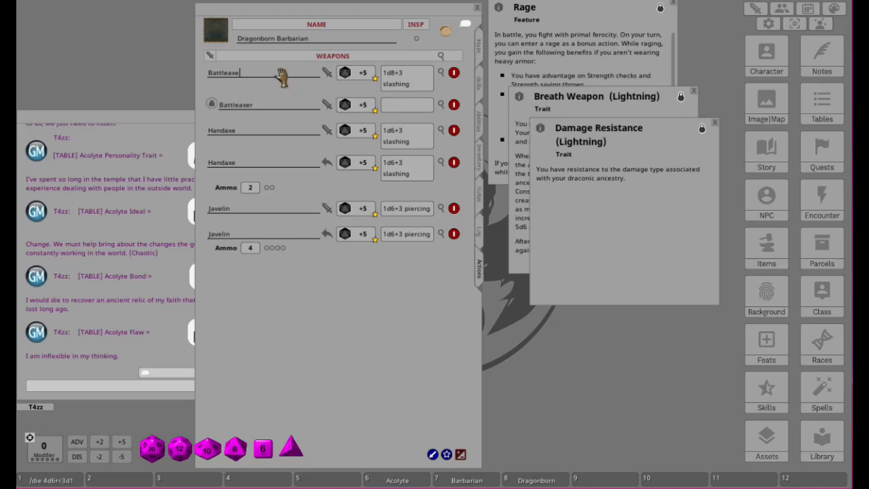
# - Rename the new weapon entry to Battleaxe (2 Hand) and mark it as equipped
pyautogui.click(272, 106)
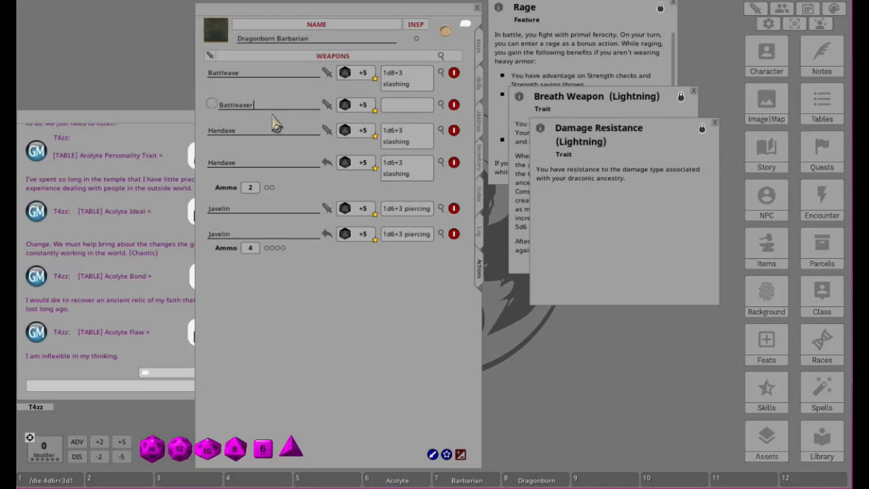
pyautogui.click(212, 105)
pyautogui.press('shift')
pyautogui.write('2 Hand)')
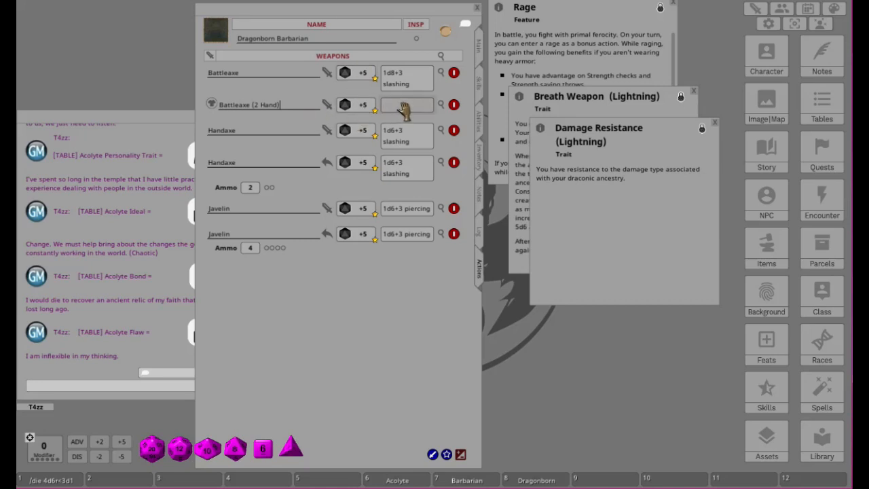
# - Give the Battleaxe (2 Hand) attack one d10 of Strength-based slashing damage and close its weapon details
pyautogui.click(440, 105)
pyautogui.click(427, 194)
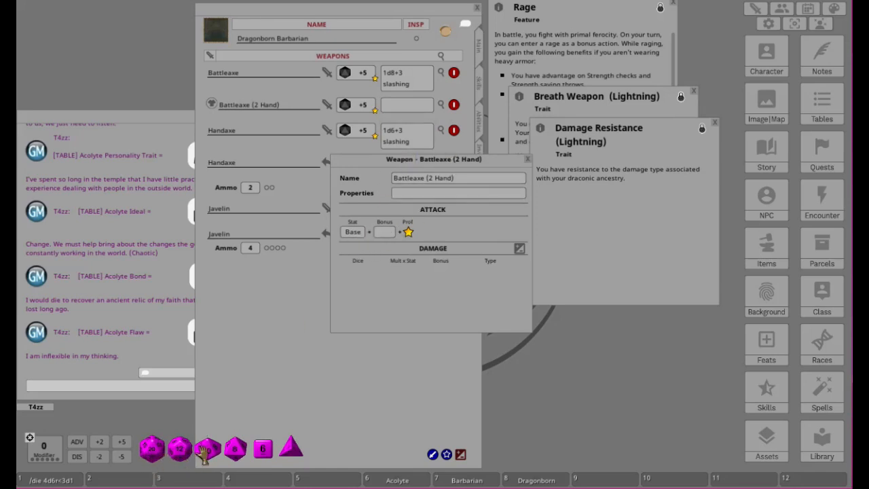
pyautogui.moveTo(210, 457); pyautogui.dragTo(388, 266)
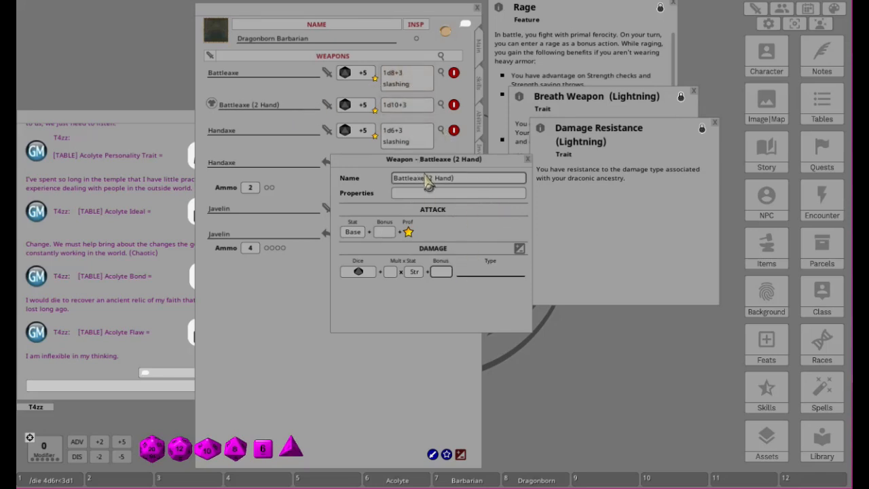
pyautogui.click(475, 285)
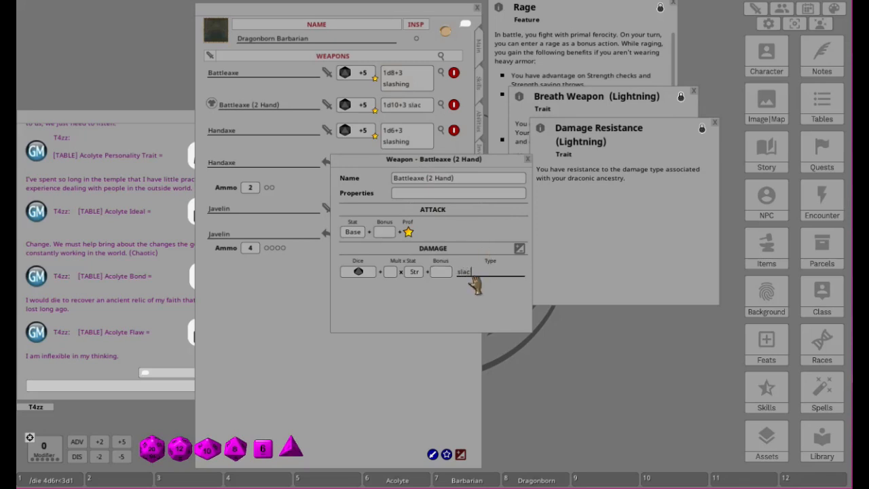
pyautogui.write('slashing')
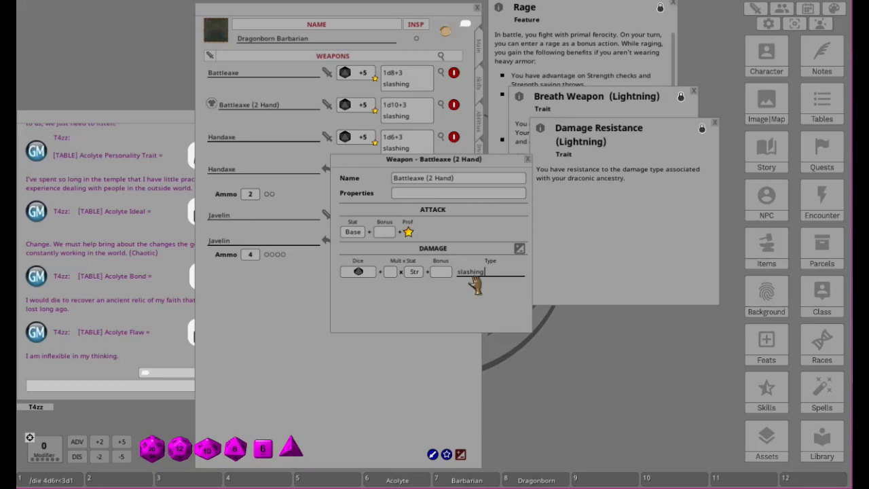
pyautogui.click(528, 160)
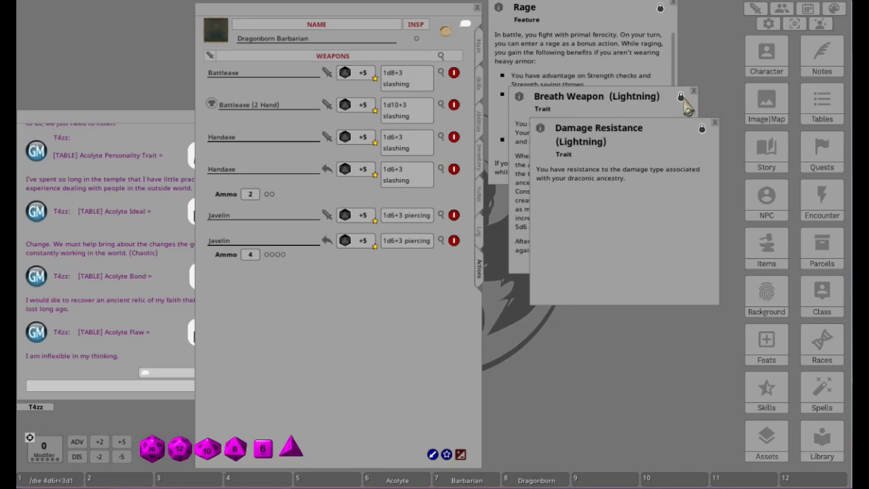
# - Rearrange the Breath Weapon and Damage Resistance trait windows and open the Spells list beside the character sheet
pyautogui.moveTo(636, 99); pyautogui.dragTo(641, 37)
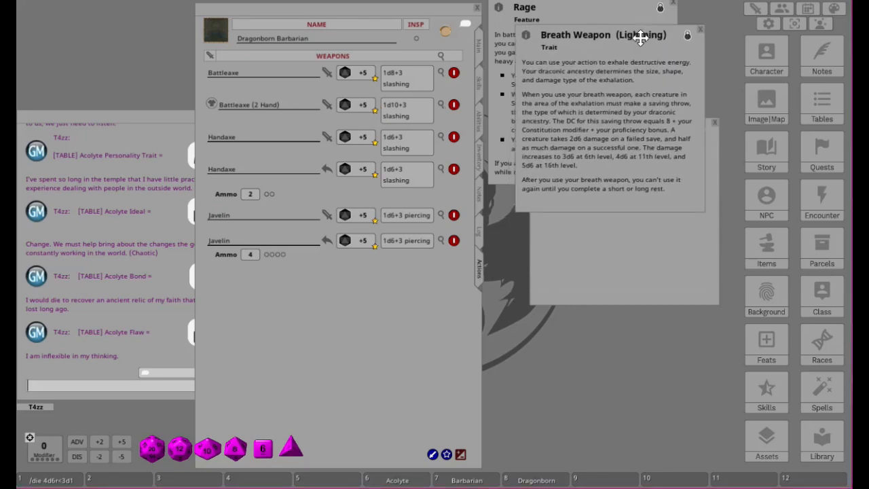
pyautogui.click(655, 236)
pyautogui.moveTo(648, 134); pyautogui.dragTo(670, 69)
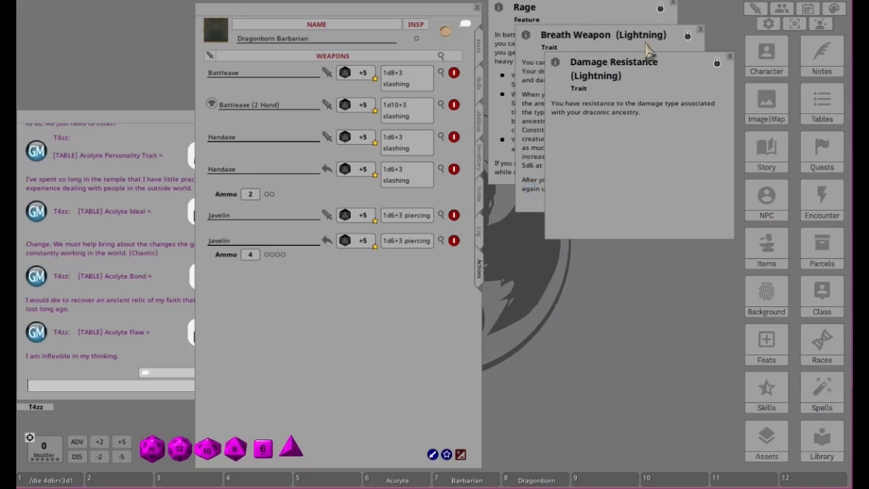
pyautogui.click(825, 397)
pyautogui.moveTo(747, 151); pyautogui.dragTo(663, 227)
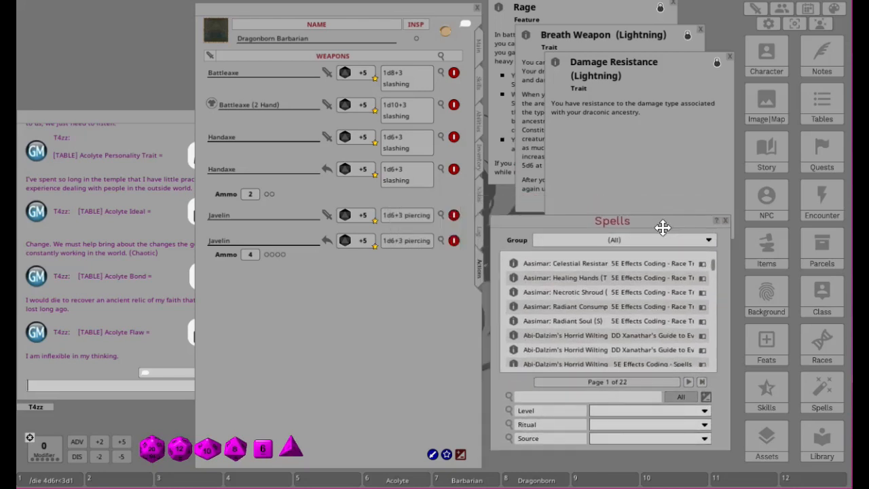
# - Search the item library for "shield" and open the Shield entry from DD PHB Deluxe
pyautogui.click(771, 249)
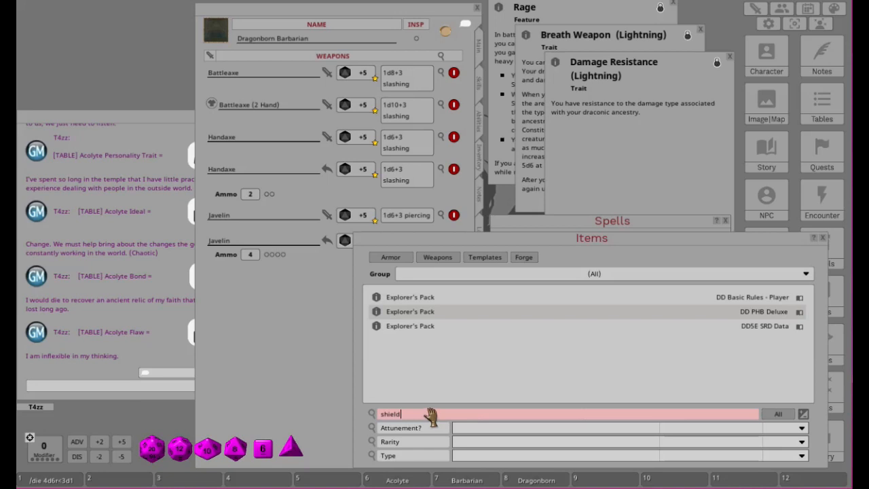
pyautogui.scroll(-1, 501, 343)
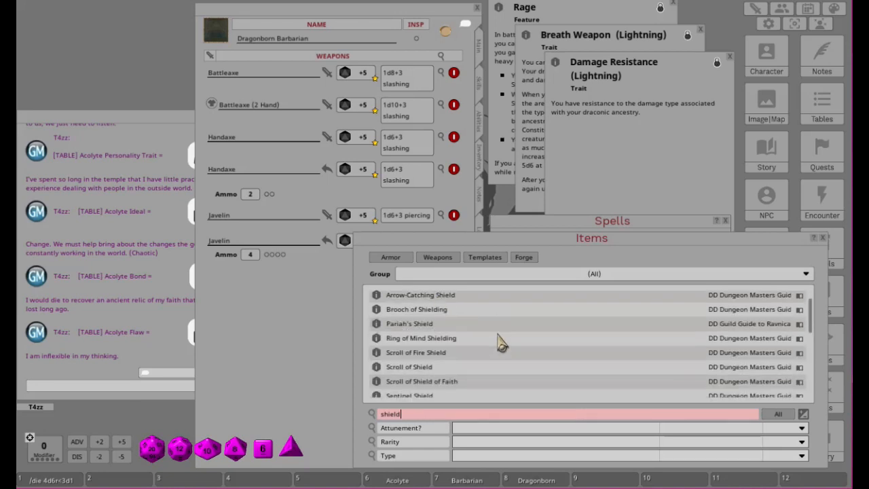
pyautogui.scroll(-3, 501, 343)
pyautogui.scroll(-1, 466, 363)
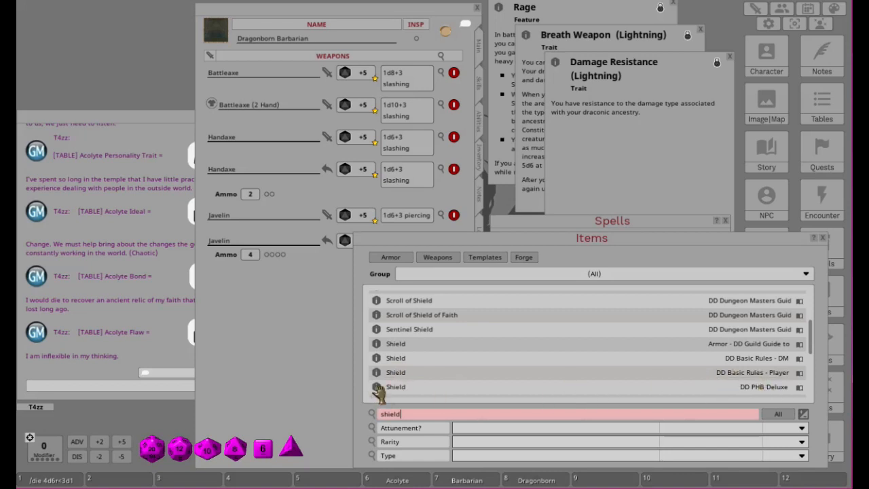
pyautogui.click(377, 387)
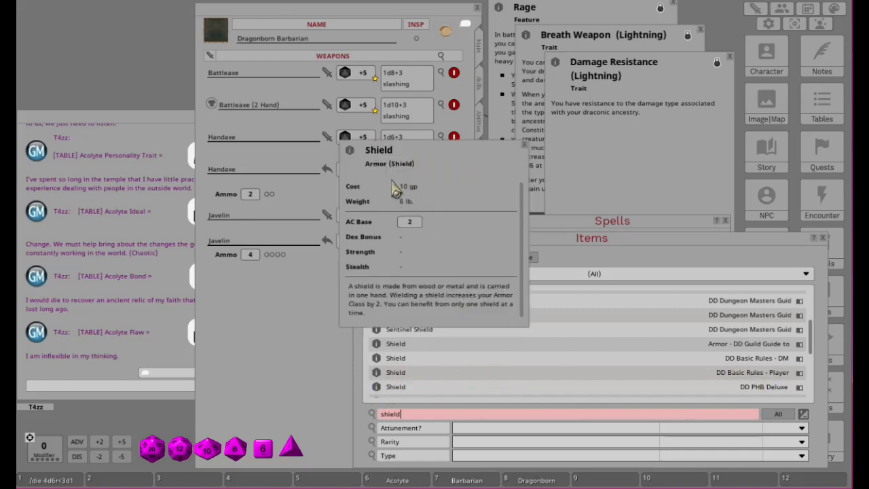
# - Close the Shield entry, show the character's inventory and reposition the Items list so the equipment rows stay accessible
pyautogui.click(526, 149)
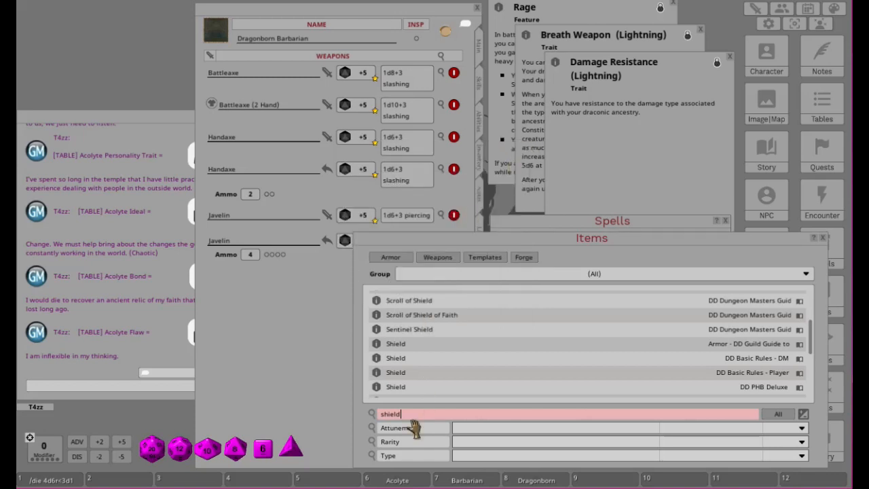
pyautogui.click(482, 166)
pyautogui.click(482, 166)
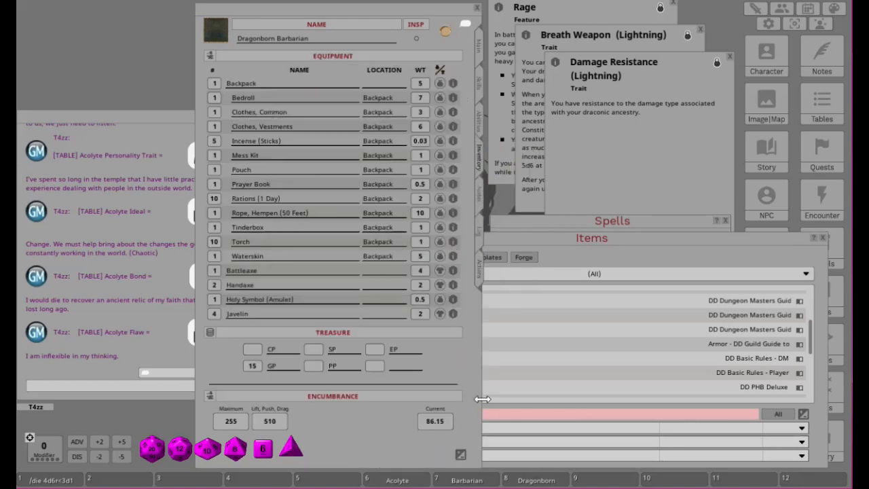
pyautogui.moveTo(641, 239); pyautogui.dragTo(695, 150)
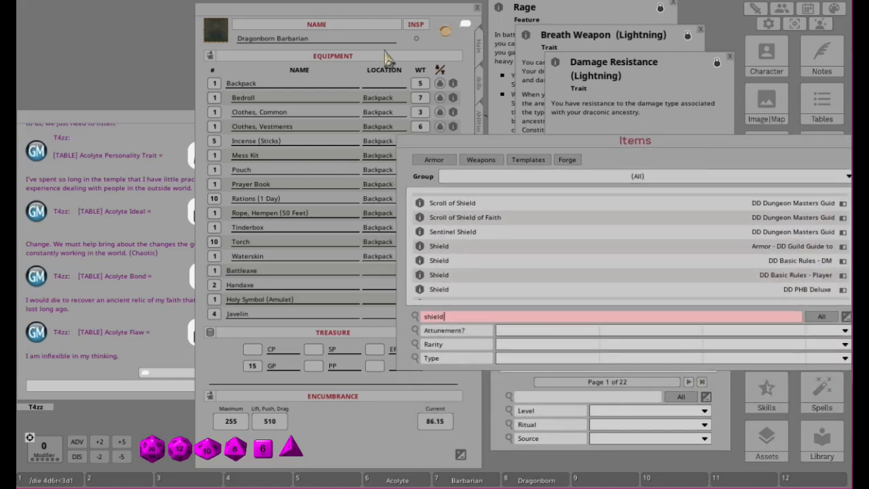
# - Add the Shield from DD PHB Deluxe to the Dragonborn Barbarian's inventory
pyautogui.click(481, 53)
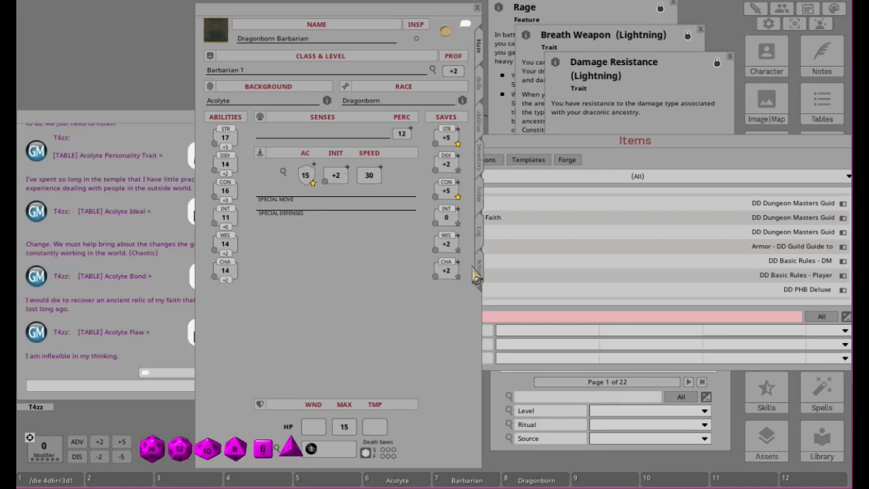
pyautogui.click(480, 277)
pyautogui.click(642, 144)
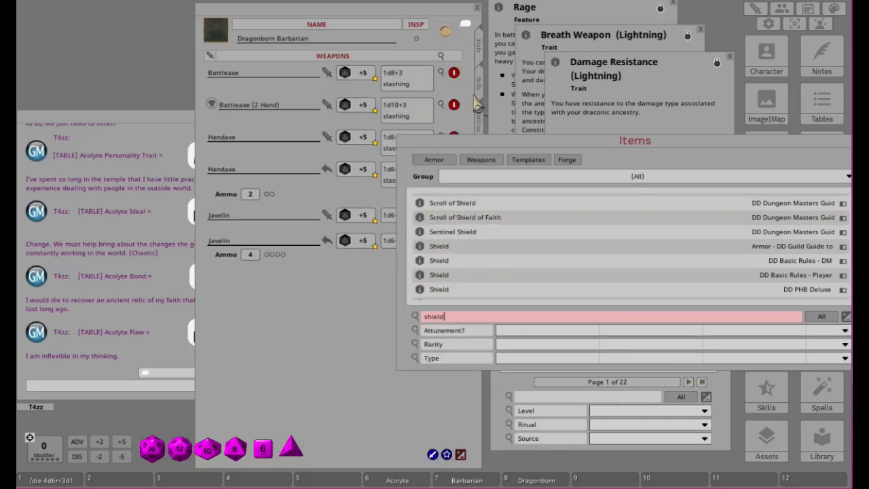
pyautogui.click(479, 125)
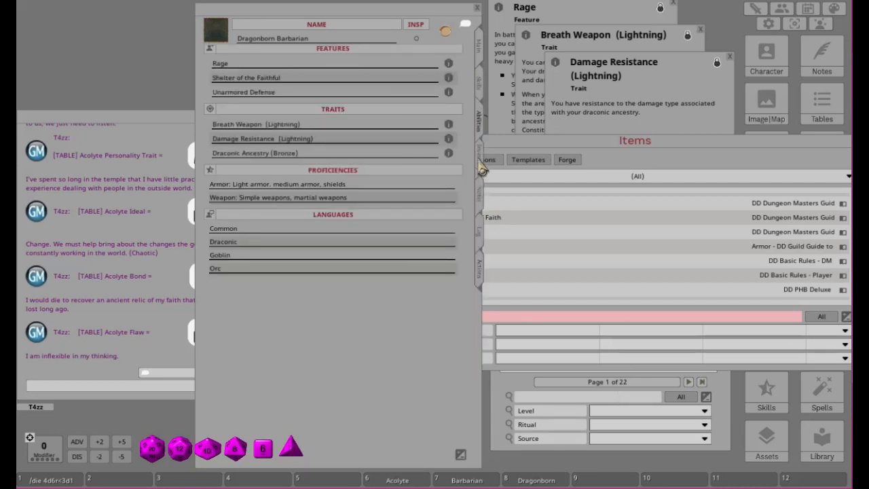
pyautogui.click(482, 163)
pyautogui.click(589, 144)
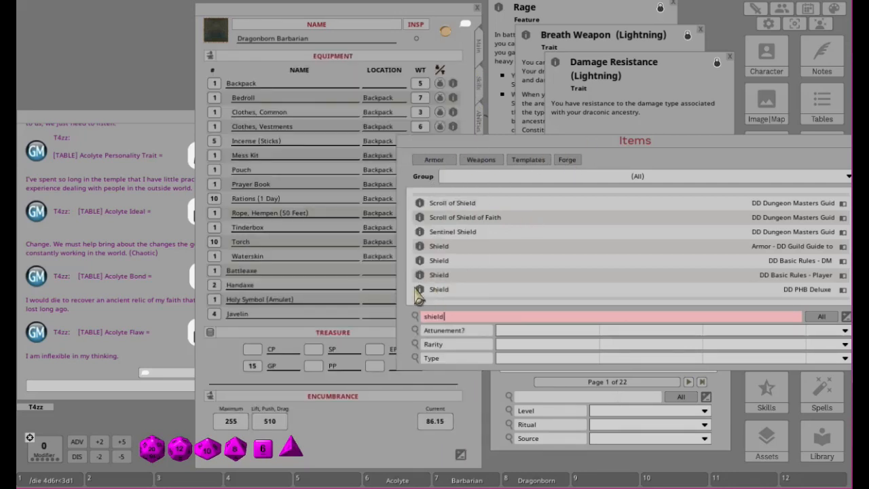
pyautogui.moveTo(418, 291); pyautogui.dragTo(301, 188)
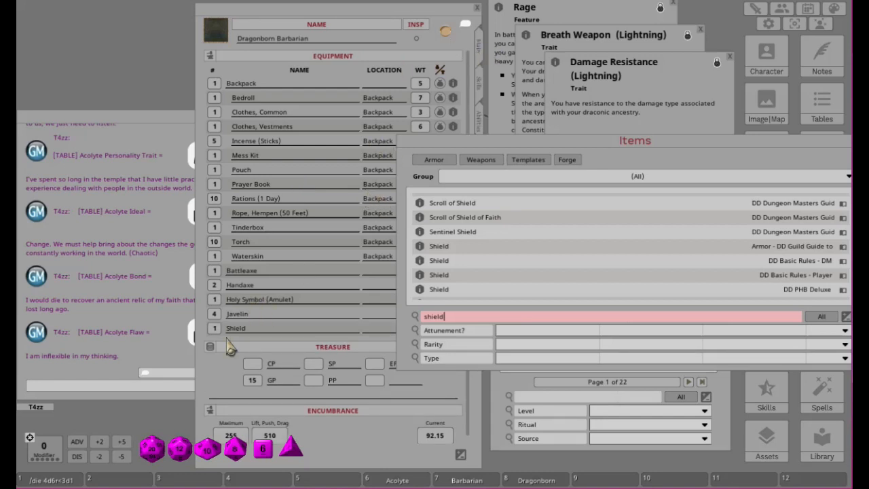
pyautogui.click(322, 357)
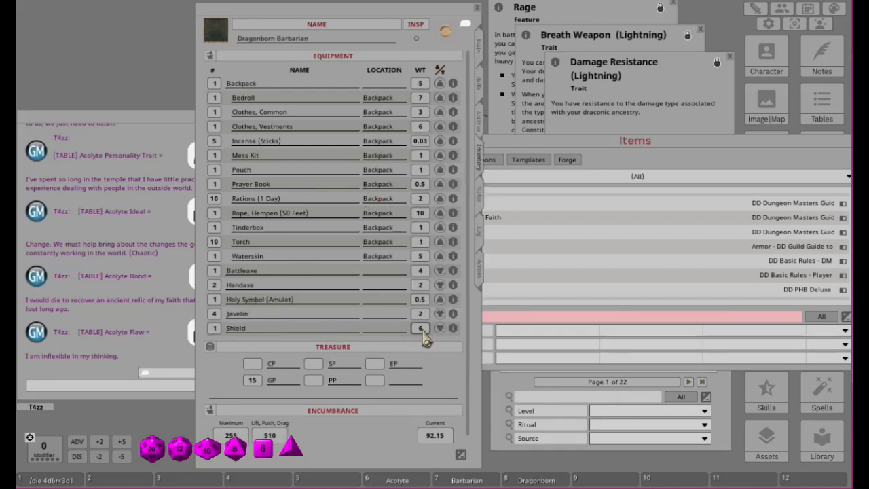
# - Check the character's armor class with the shield and close the Items list
pyautogui.click(481, 52)
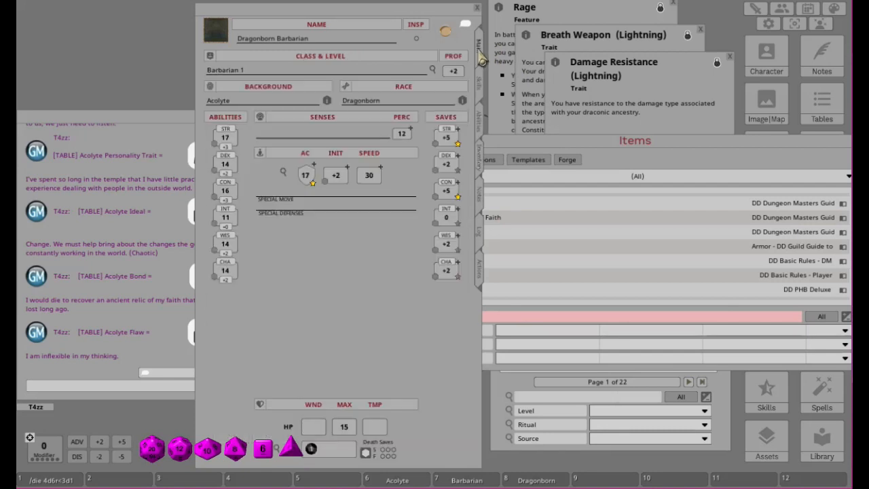
pyautogui.moveTo(672, 145); pyautogui.dragTo(515, 142)
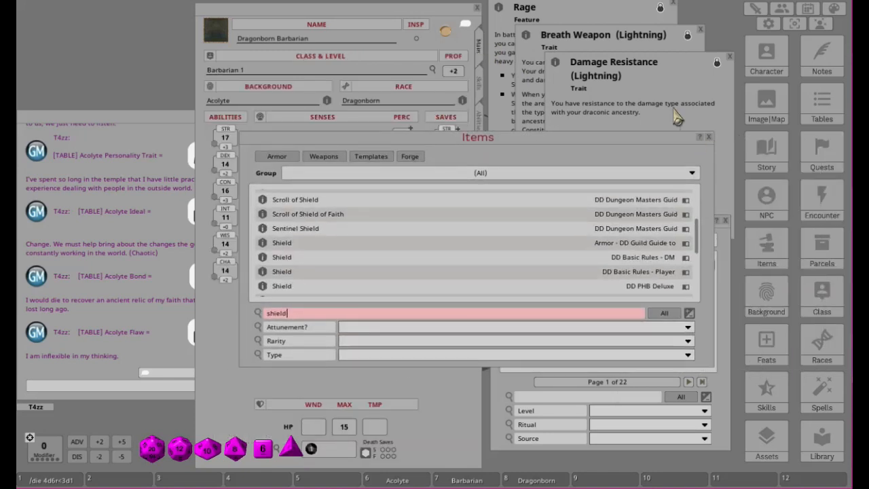
pyautogui.click(708, 138)
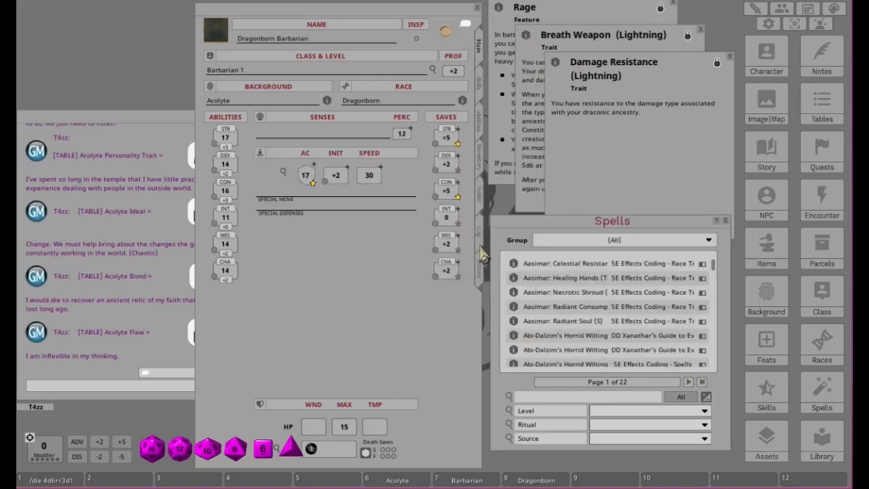
pyautogui.click(479, 160)
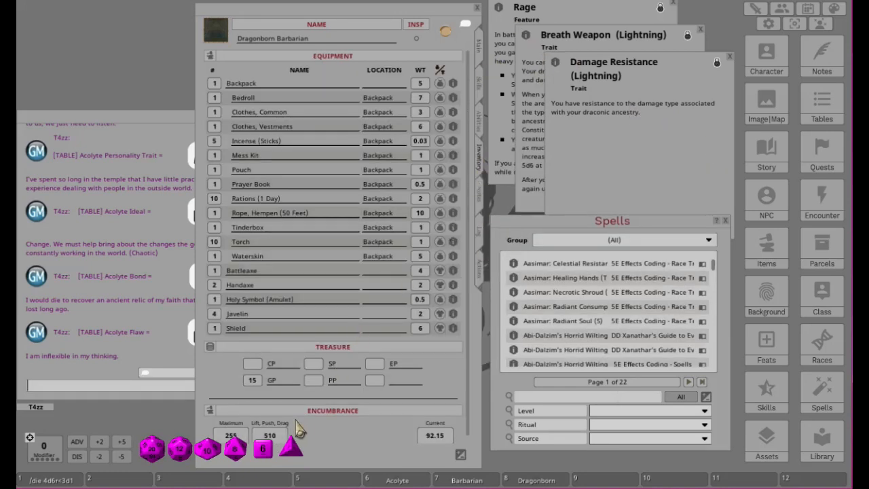
pyautogui.write('5')
# - Show the character's actions and reopen the Spells list, widened so the full entry names fit
pyautogui.click(480, 272)
pyautogui.click(726, 221)
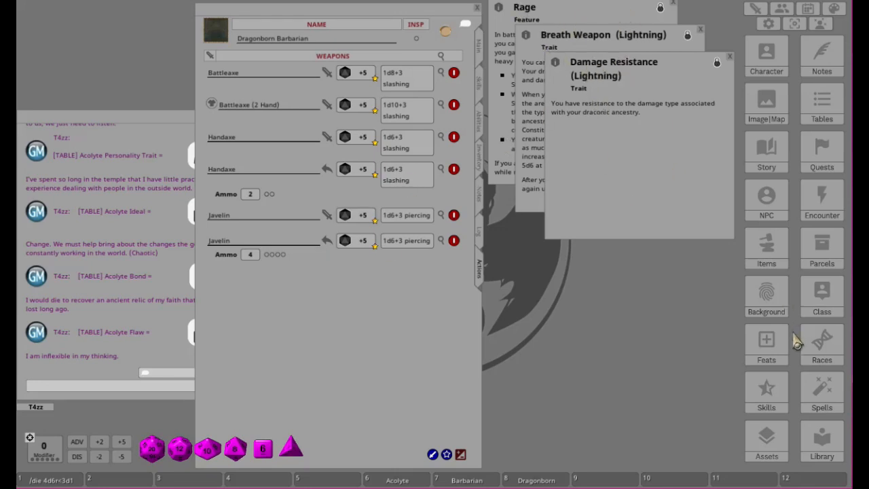
pyautogui.click(822, 387)
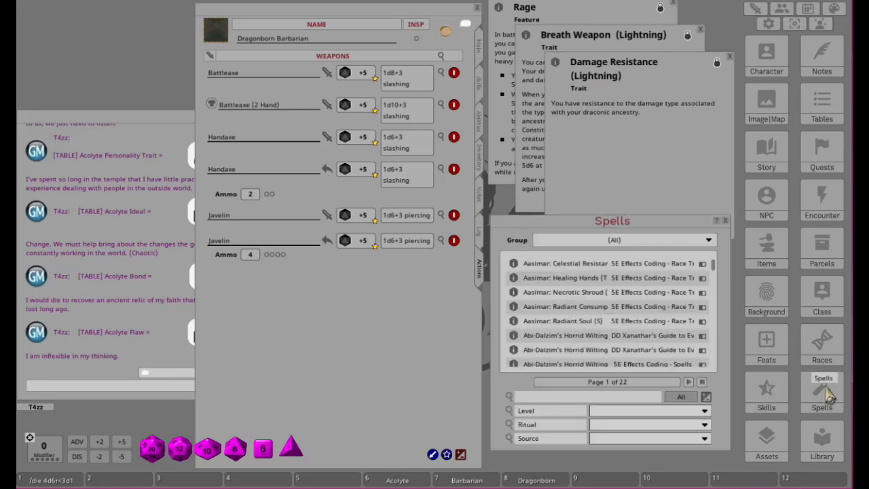
pyautogui.moveTo(730, 306); pyautogui.dragTo(824, 291)
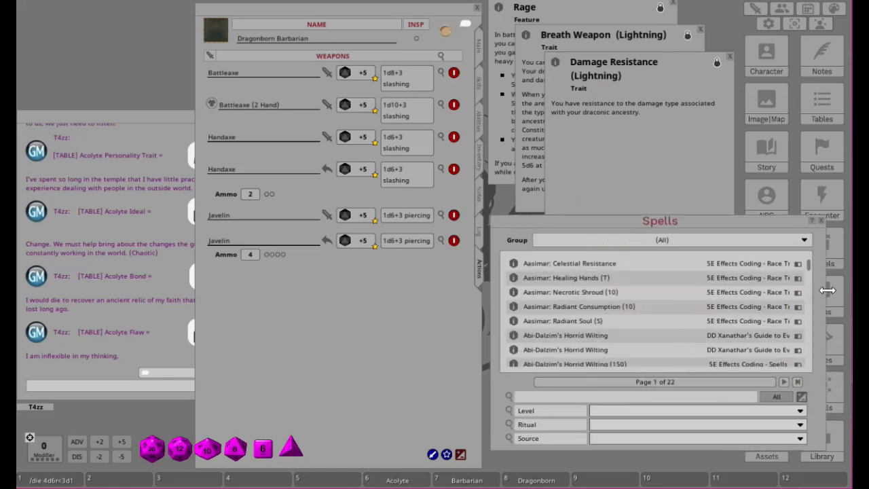
# - Filter the Spells list to 5E Effects Coding - Class Features and add Action: Dodge and Action: Help to the character's actions
pyautogui.click(803, 242)
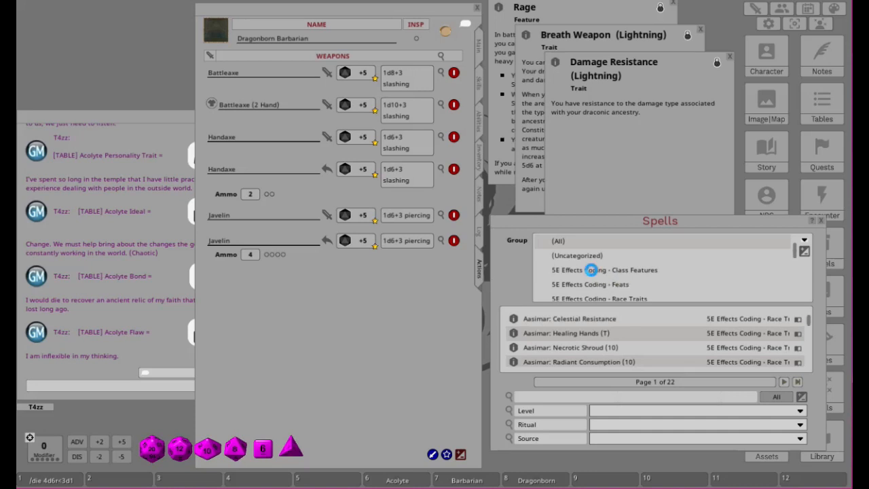
pyautogui.click(592, 269)
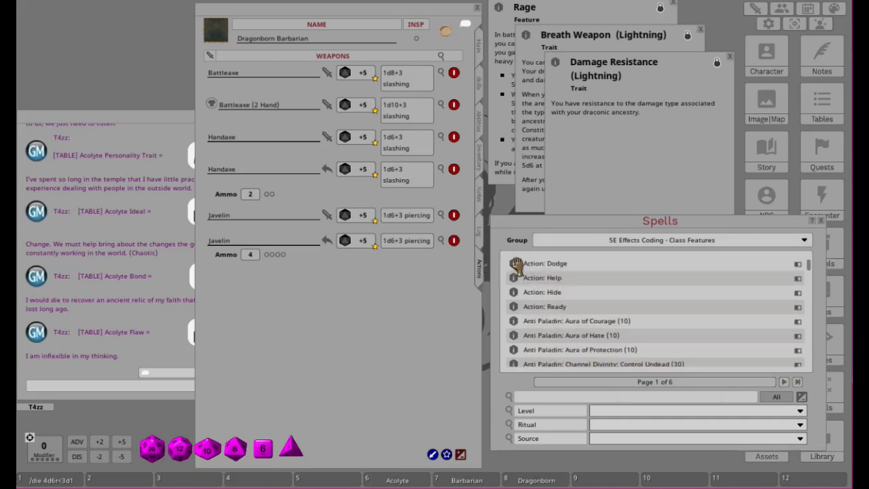
pyautogui.moveTo(513, 268)
pyautogui.mouseDown()
pyautogui.moveTo(413, 351)
pyautogui.moveTo(325, 378)
pyautogui.moveTo(322, 353)
pyautogui.moveTo(469, 321)
pyautogui.mouseUp()
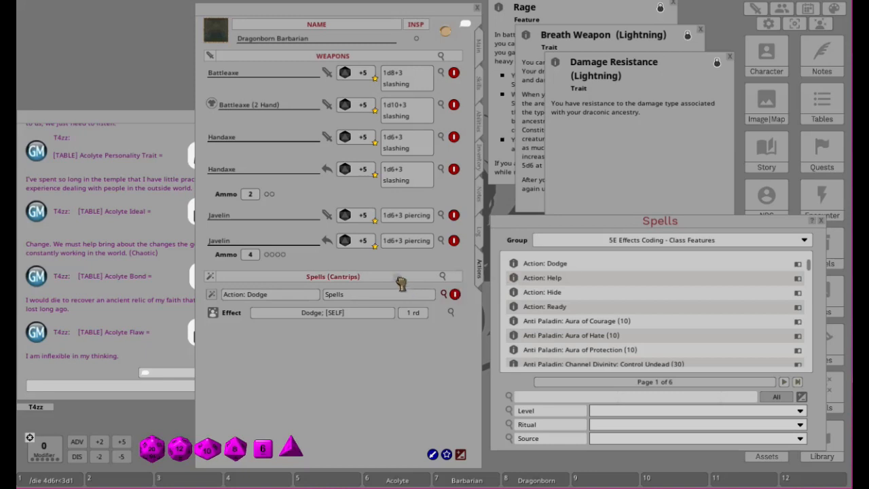
pyautogui.moveTo(401, 283); pyautogui.dragTo(400, 284)
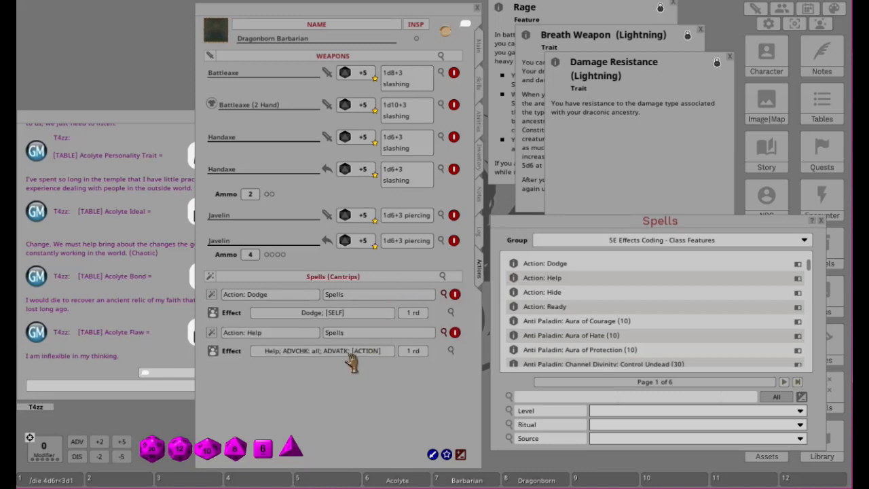
# - Set the ability group of Action: Dodge to StandardfActions
pyautogui.click(360, 294)
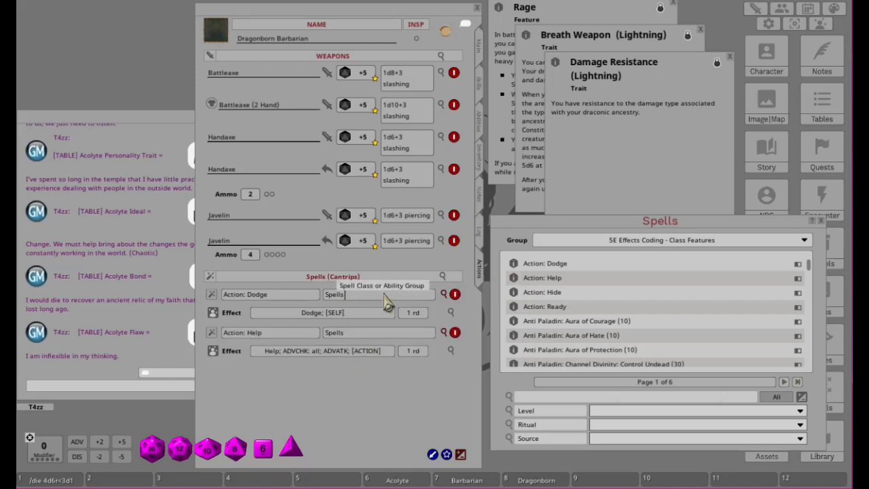
pyautogui.write('Standardf Ac')
pyautogui.click(355, 293)
pyautogui.press('Delete')
pyautogui.click(286, 296)
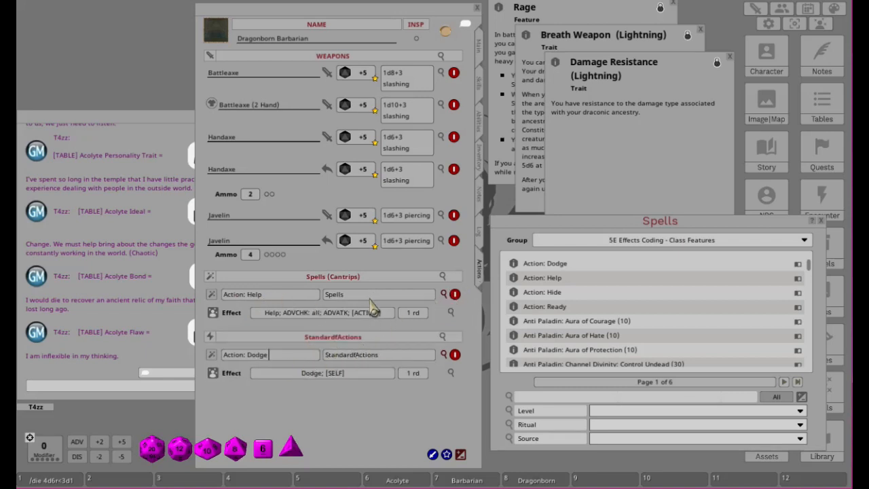
# - Add Action: Help to the StandardfActions group and close the console log
pyautogui.click(460, 457)
pyautogui.moveTo(383, 342); pyautogui.dragTo(384, 343)
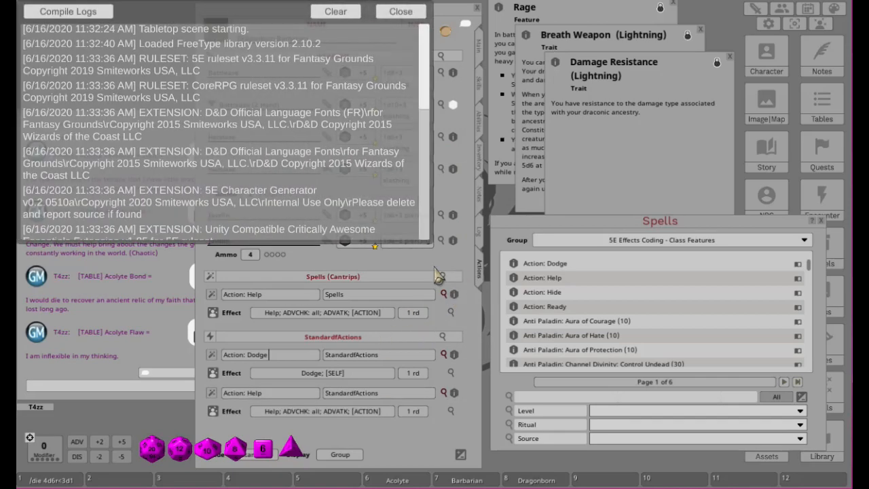
pyautogui.click(400, 12)
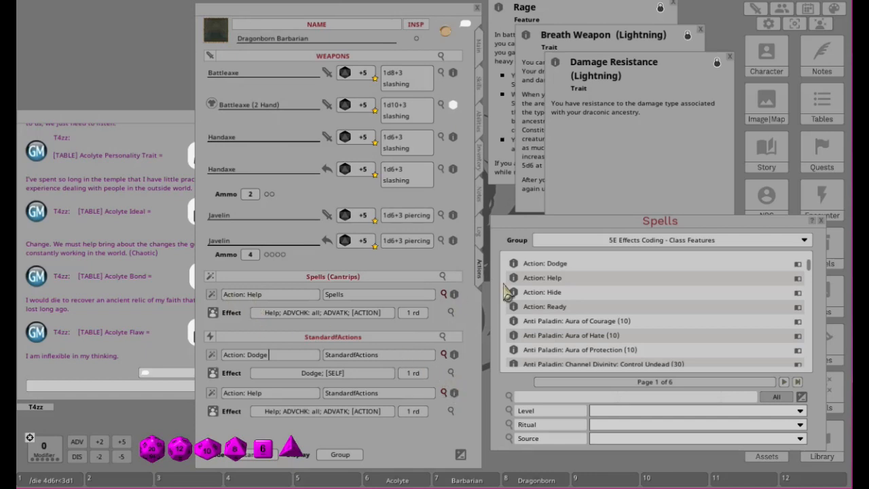
# - Delete the Action: Help entry under Spells (Cantrips) and remove the emptied Spells group
pyautogui.click(460, 456)
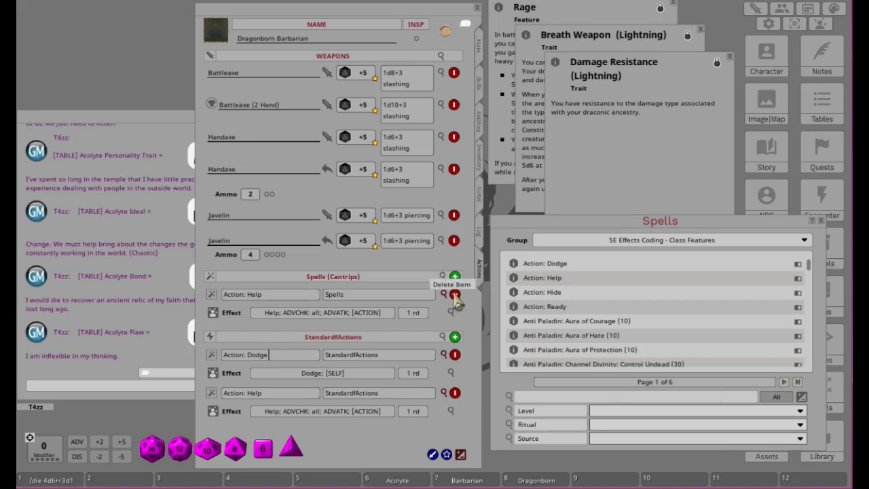
pyautogui.click(455, 296)
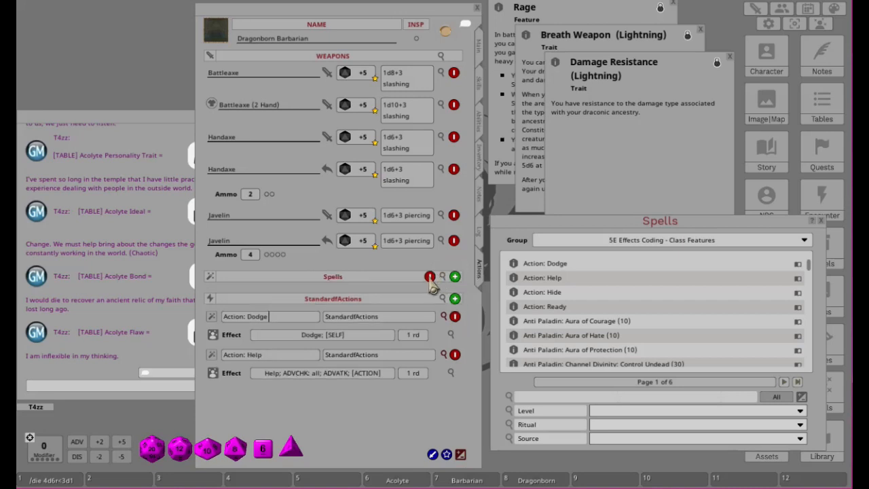
pyautogui.click(429, 277)
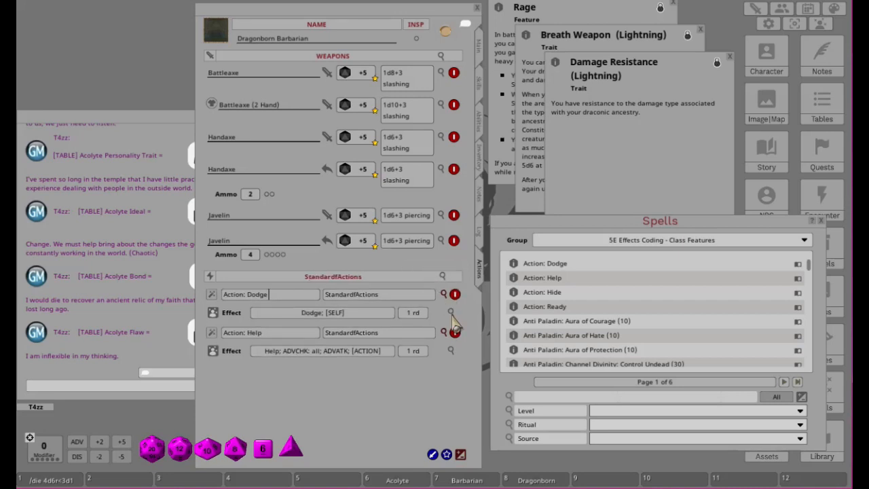
# - Leave edit mode and collapse the effect details of Action: Dodge and Action: Help
pyautogui.click(461, 455)
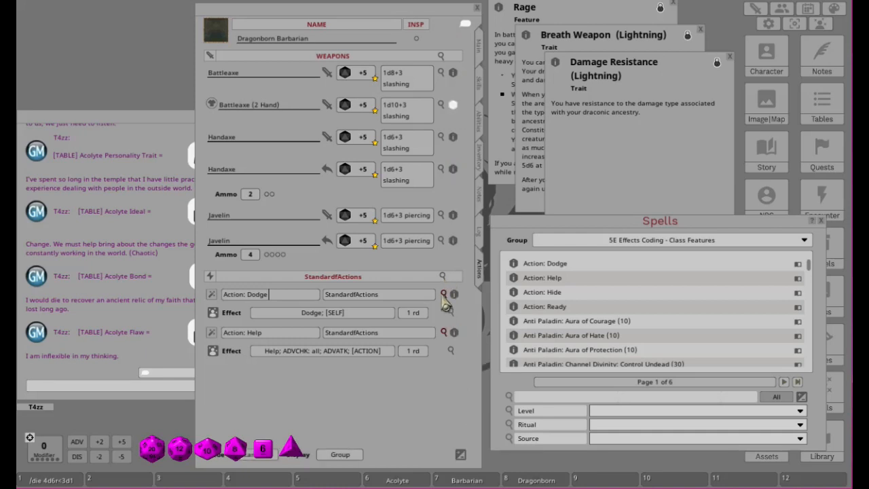
pyautogui.click(444, 296)
pyautogui.click(443, 313)
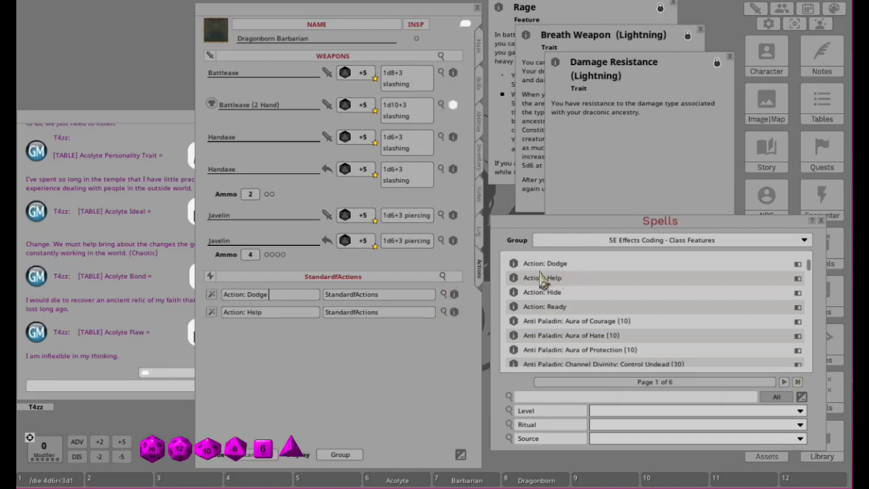
# - Add Action: Hide and Action: Ready to the StandardfActions group and collapse their effect details
pyautogui.moveTo(513, 294); pyautogui.dragTo(339, 283)
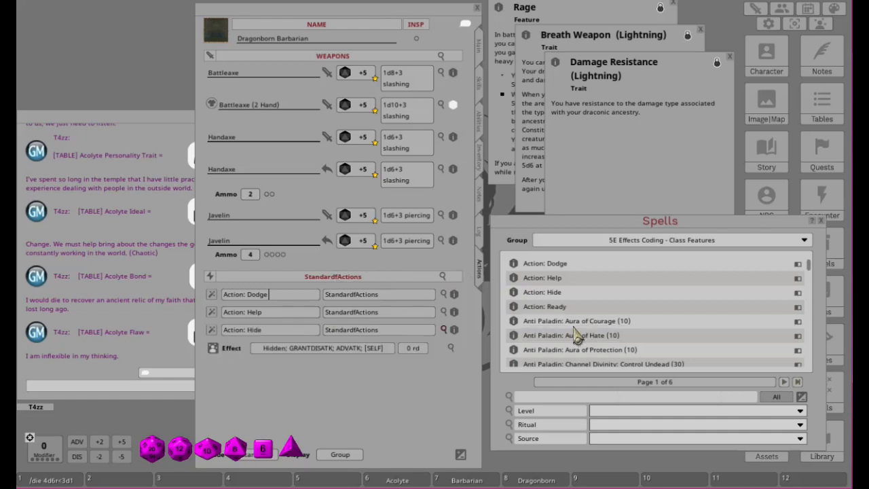
pyautogui.moveTo(515, 309); pyautogui.dragTo(250, 352)
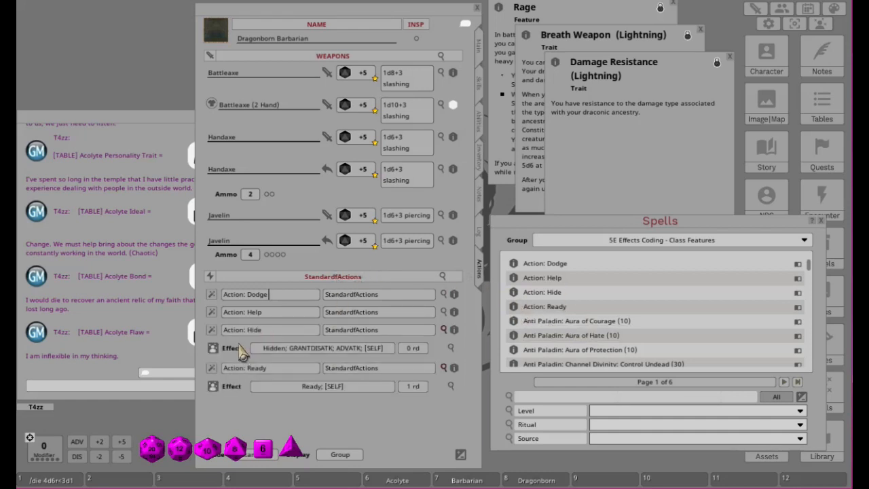
pyautogui.click(444, 330)
pyautogui.click(443, 347)
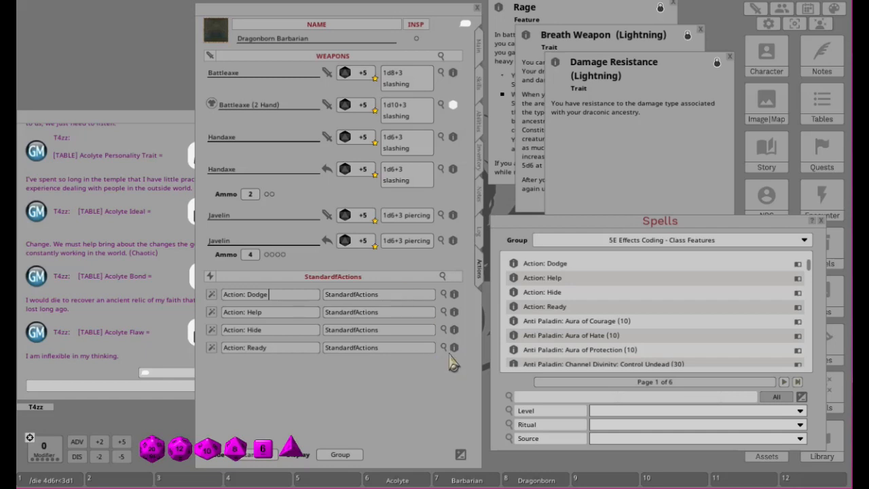
# - Create a new ability in the StandardfActions group and name it Stow Shield
pyautogui.click(461, 453)
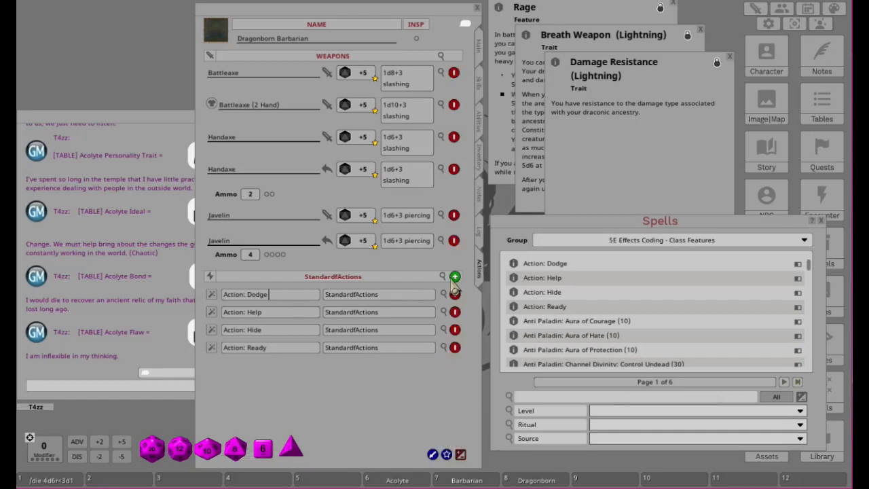
pyautogui.click(454, 279)
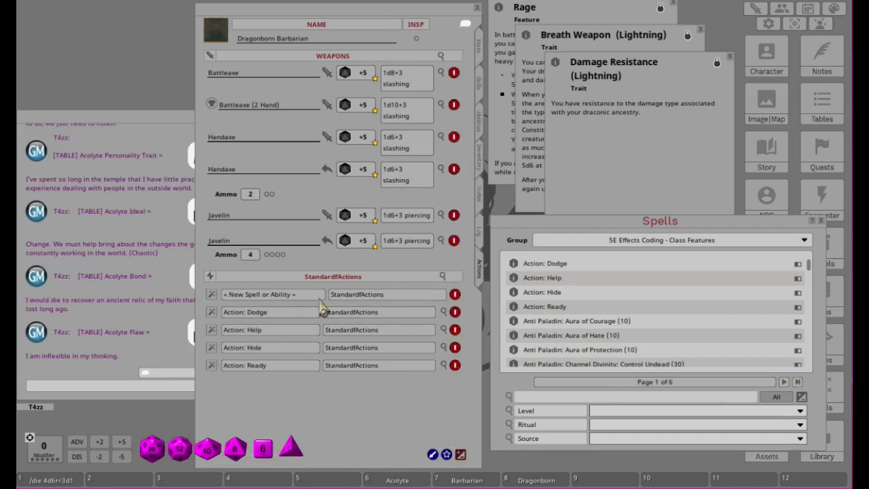
pyautogui.click(298, 296)
pyautogui.write('Stow Shield')
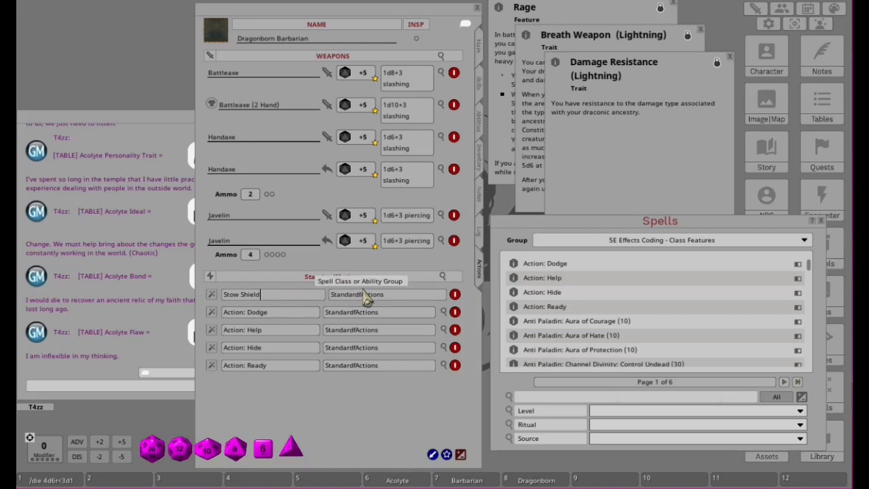
# - Leave edit mode on the actions list and add an effect action to the Stow Shield ability
pyautogui.click(460, 454)
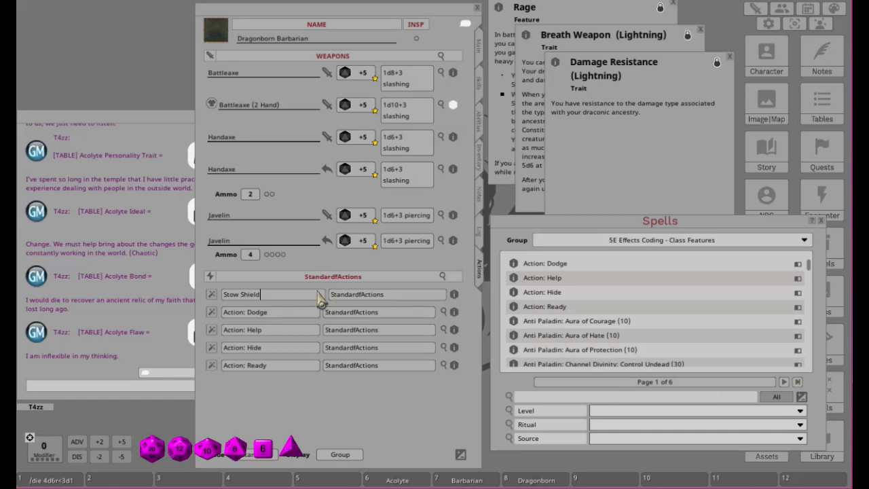
pyautogui.click(480, 54)
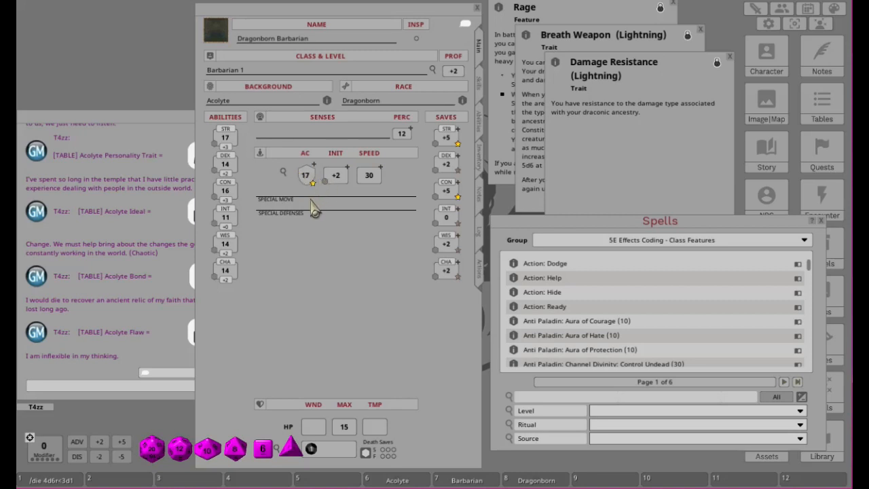
pyautogui.click(479, 271)
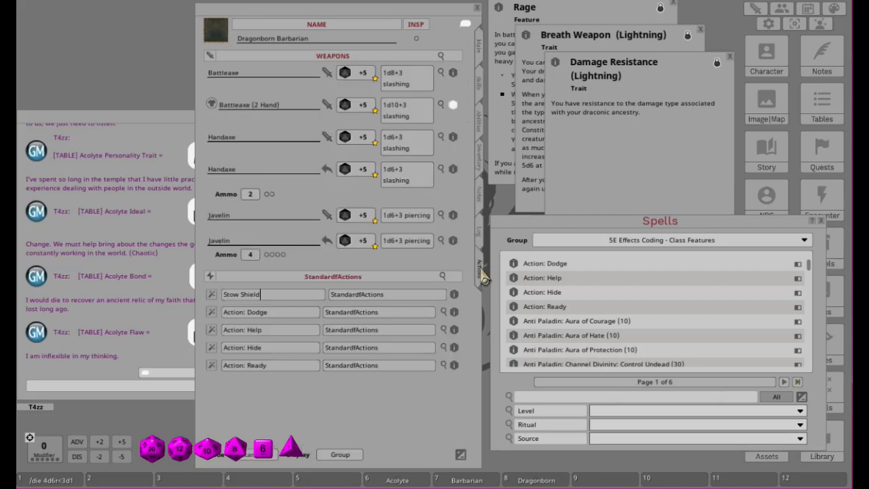
pyautogui.rightClick(274, 305)
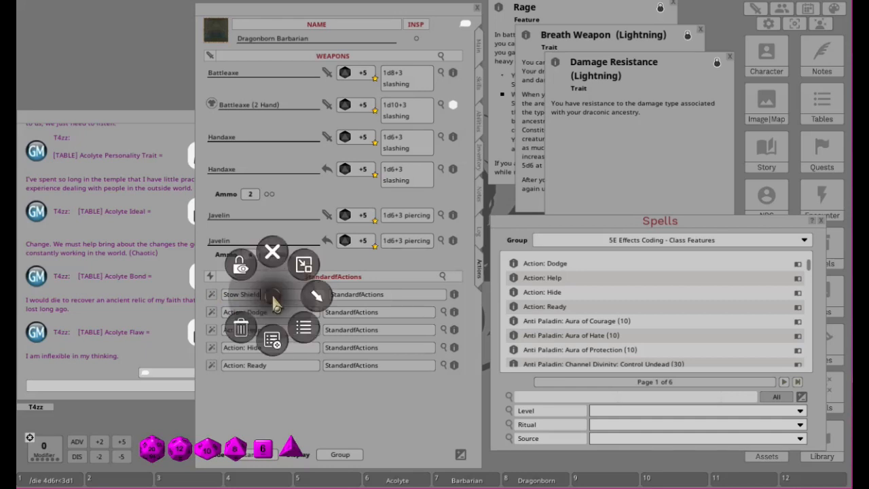
pyautogui.click(322, 300)
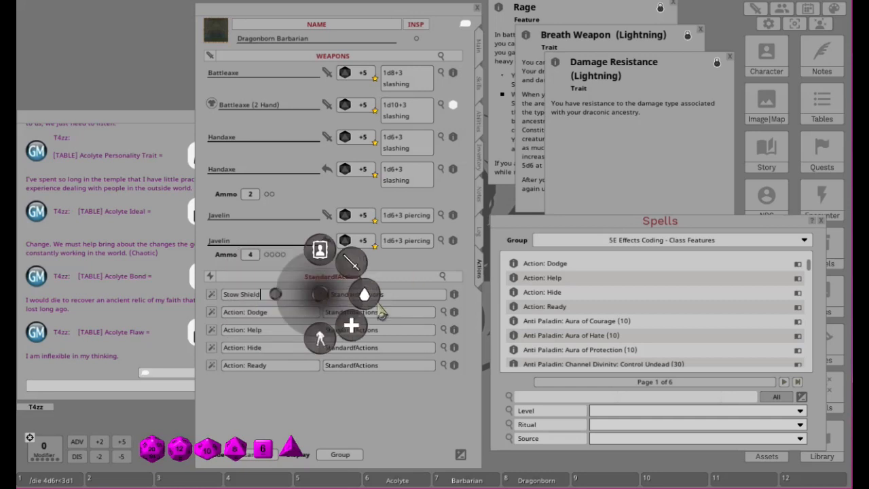
pyautogui.click(325, 339)
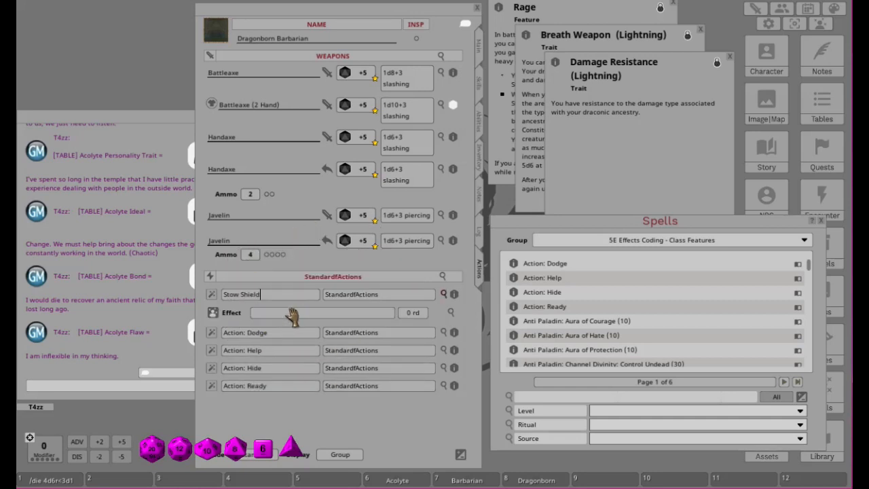
# - Define the Stow Shield effect as "Stow Shild; AC: -2" with a duration of 1 round and targeting Self
pyautogui.click(451, 313)
pyautogui.click(372, 211)
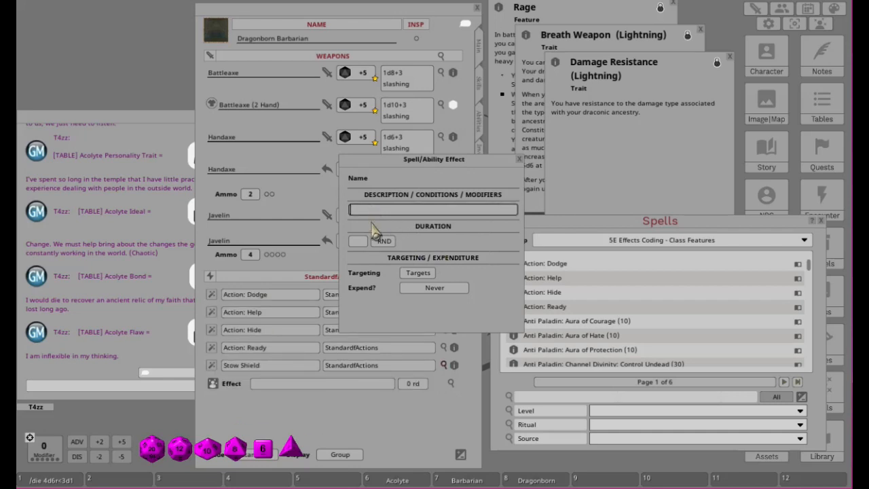
pyautogui.press('shift')
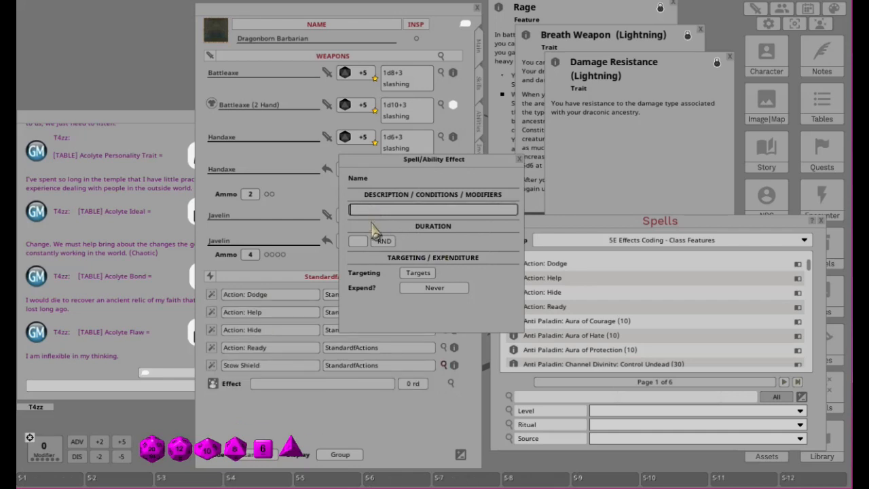
pyautogui.write('Stow')
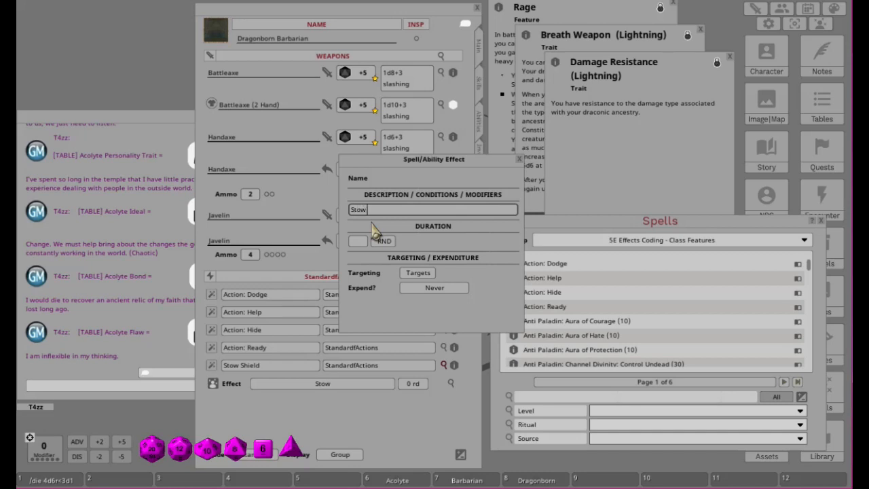
pyautogui.write('Shild;')
pyautogui.press('shift')
pyautogui.write('ield; AC')
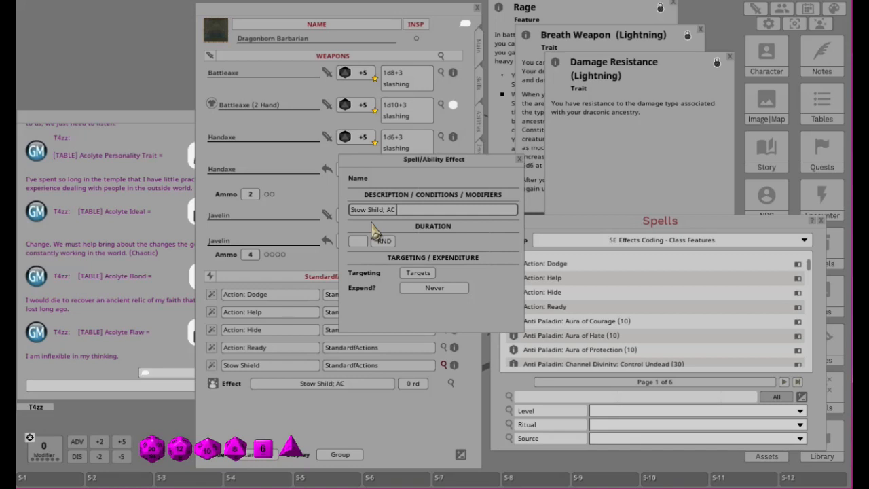
pyautogui.write(': -2')
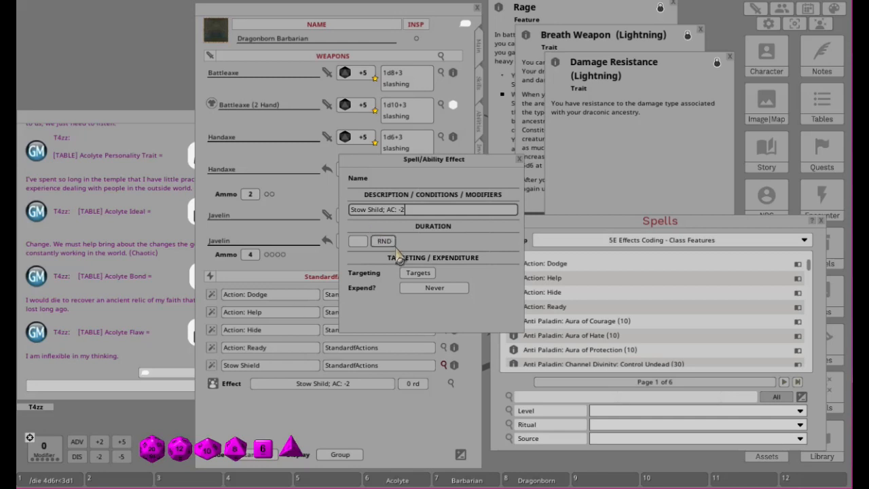
pyautogui.click(418, 273)
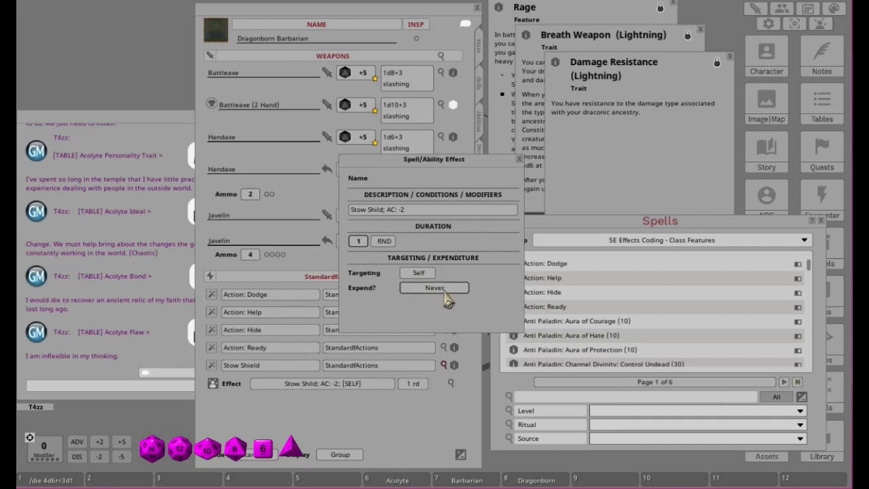
pyautogui.click(519, 159)
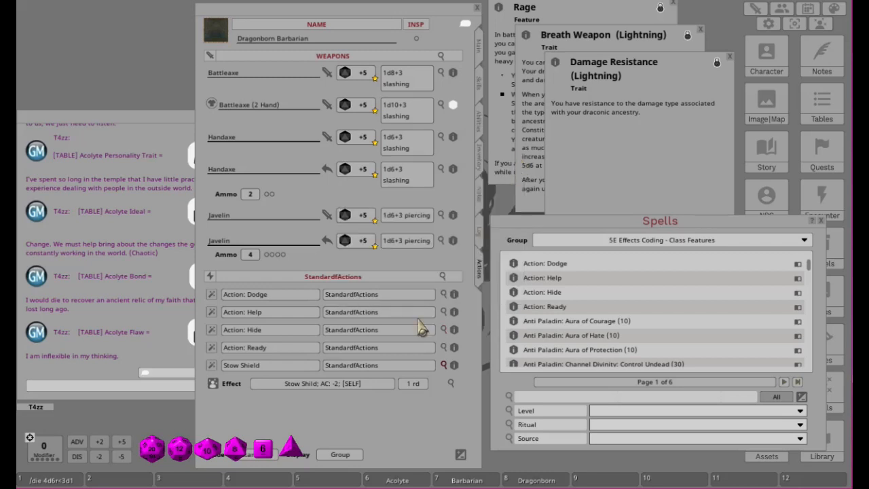
# - Collapse the Stow Shield effect details and the StandardfActions group
pyautogui.click(443, 365)
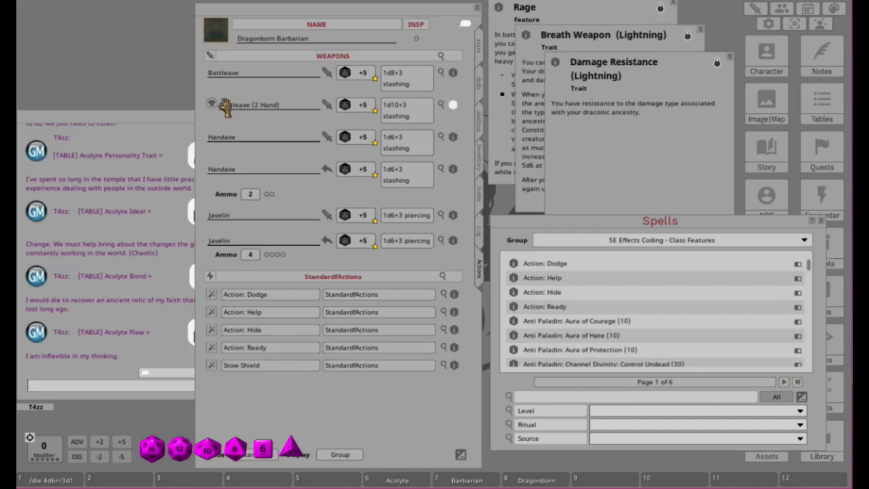
pyautogui.click(443, 278)
pyautogui.click(541, 176)
pyautogui.click(347, 279)
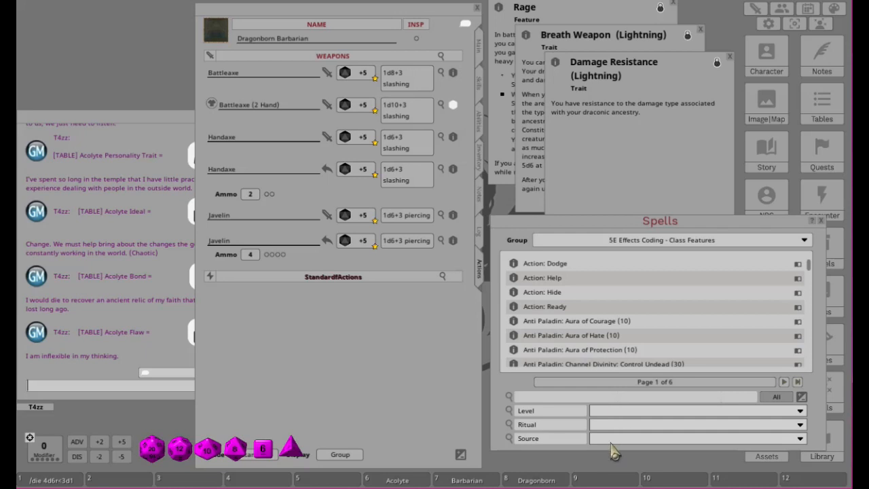
# - Filter the class features spell list by the source Barbarian and add Barbarian: Rage (B) to the character's actions
pyautogui.click(799, 438)
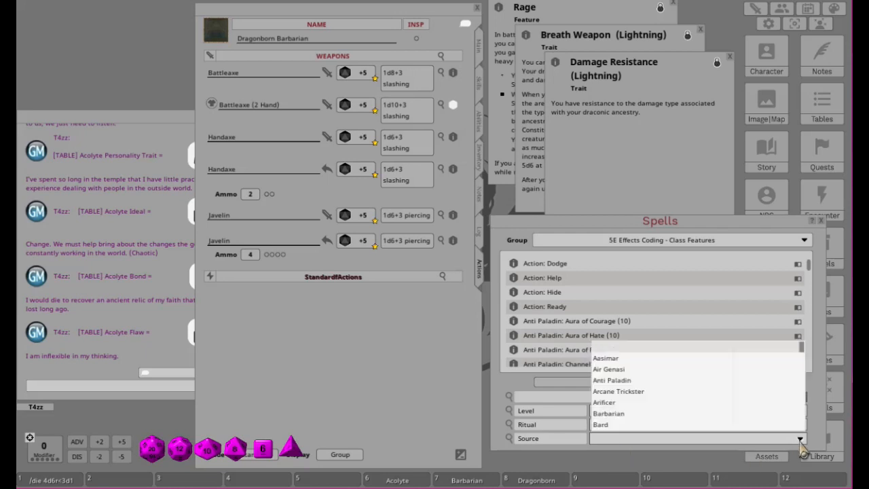
pyautogui.click(611, 414)
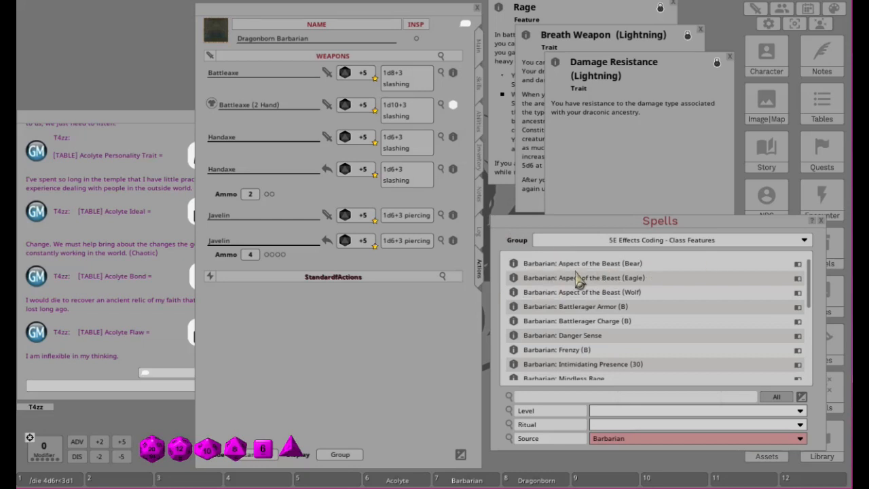
pyautogui.scroll(-1, 610, 314)
pyautogui.scroll(-1, 610, 315)
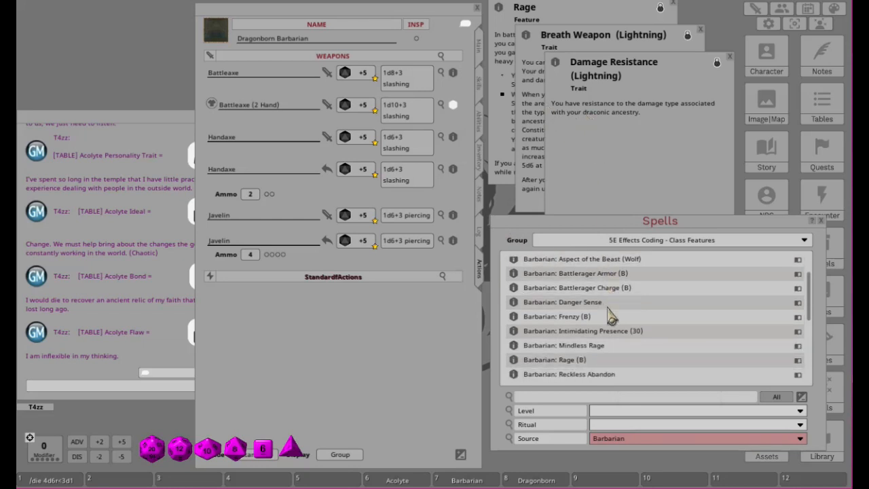
pyautogui.scroll(2, 609, 316)
pyautogui.scroll(-2, 596, 290)
pyautogui.scroll(-2, 596, 291)
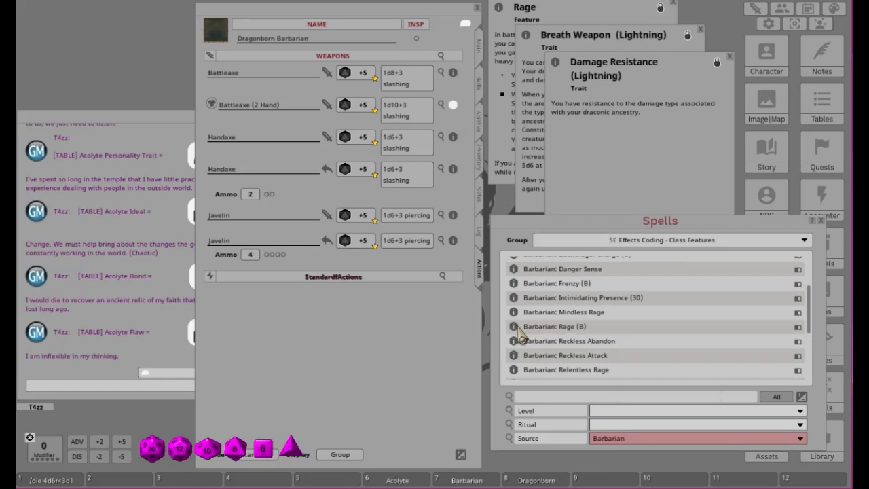
pyautogui.moveTo(514, 329); pyautogui.dragTo(453, 343)
# - Set the ability group of Barbarian: Rage (B) to Class Features
pyautogui.click(370, 296)
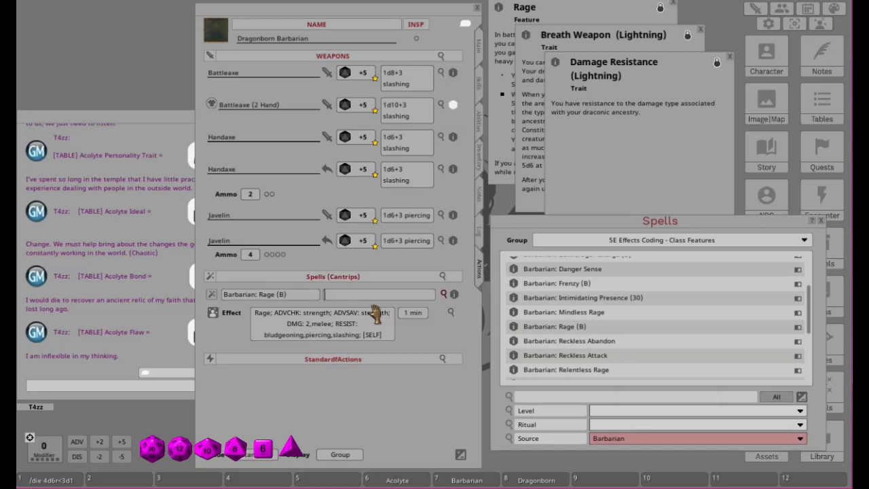
pyautogui.press('shift')
pyautogui.write('Class Features')
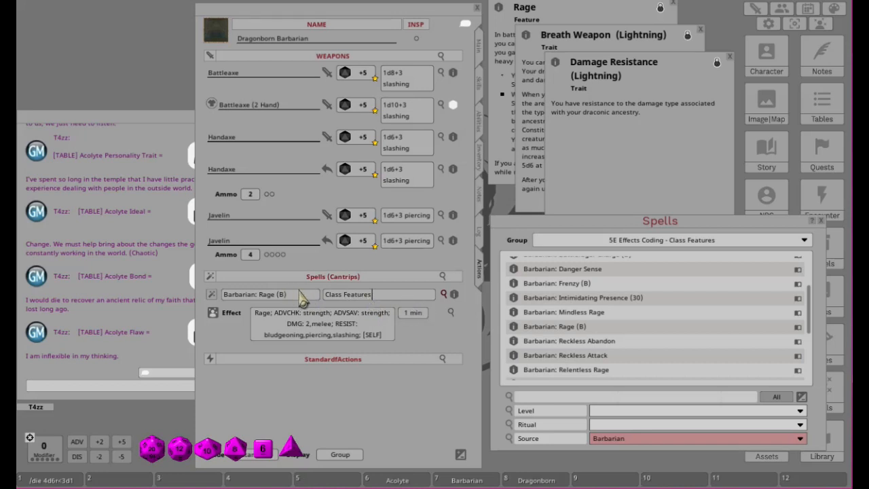
# - Shorten the ability's name to Rage (B) and delete the empty Spells group
pyautogui.click(298, 296)
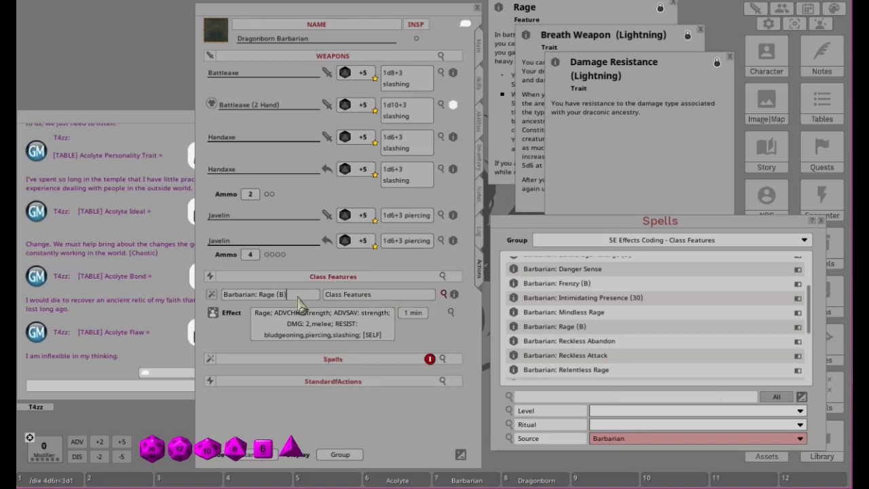
pyautogui.click(260, 295)
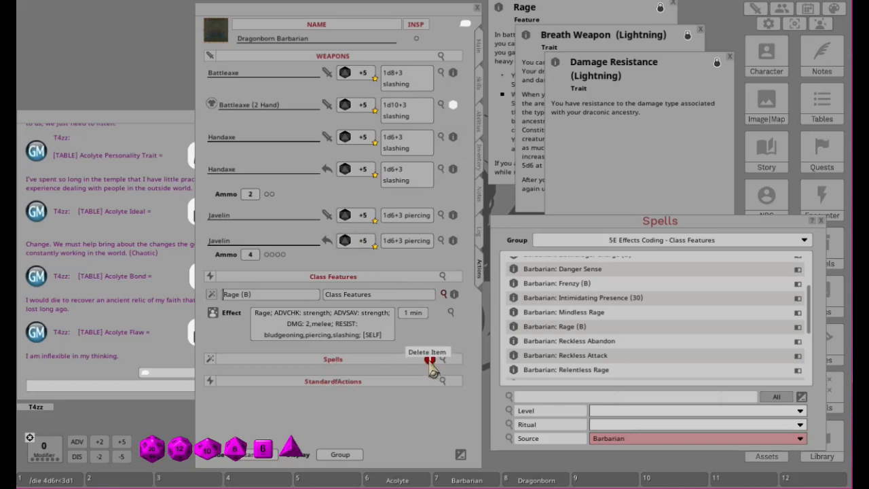
pyautogui.click(430, 361)
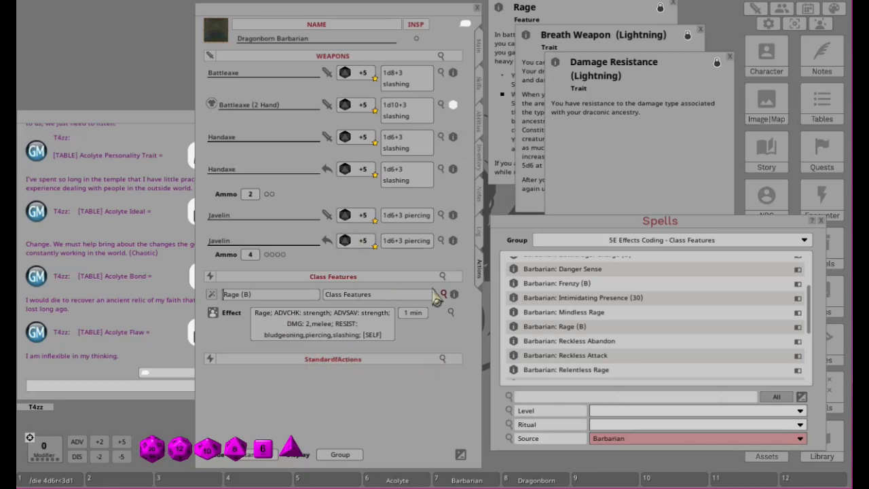
# - Collapse the Rage (B) effect details and the Class Features group, and close the Rage feature window
pyautogui.click(443, 293)
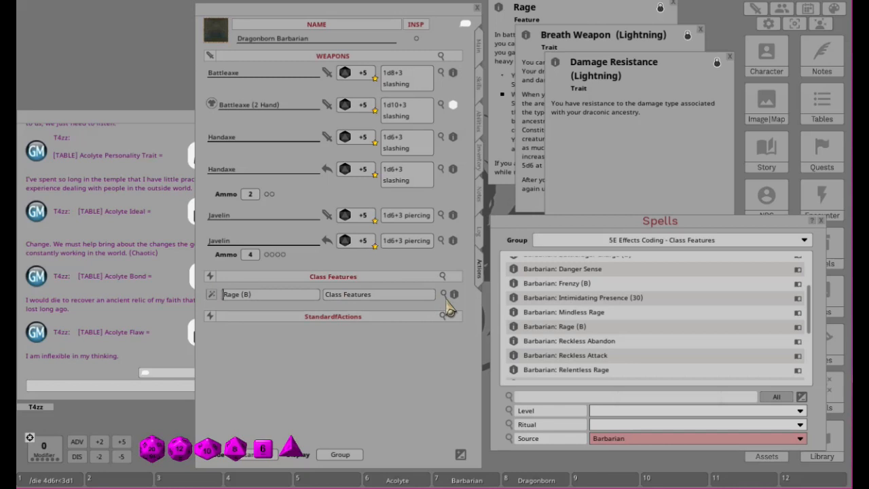
pyautogui.click(443, 295)
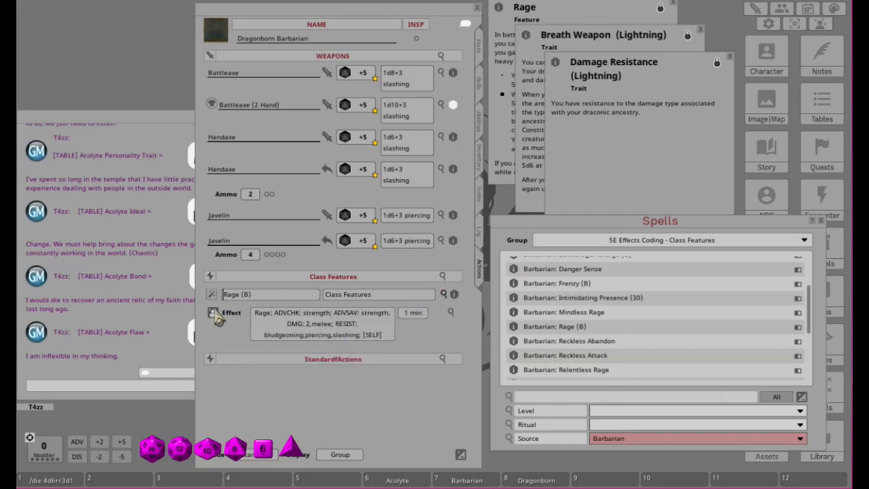
pyautogui.click(443, 295)
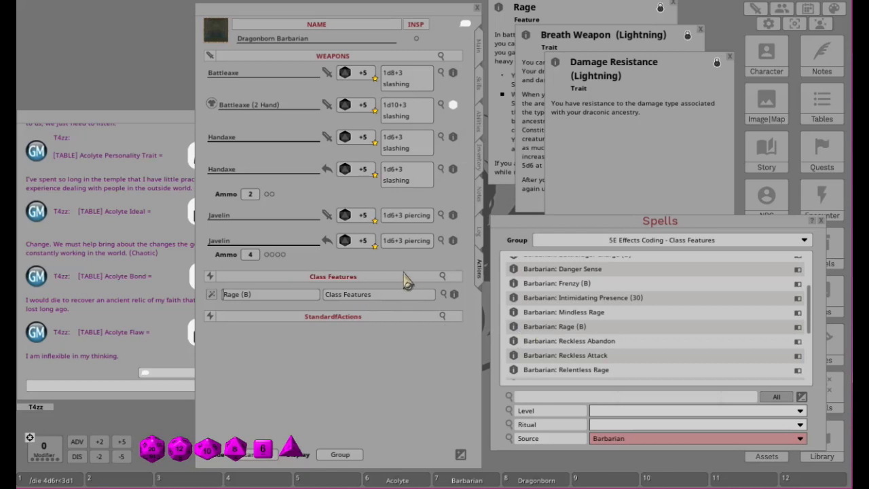
pyautogui.click(343, 280)
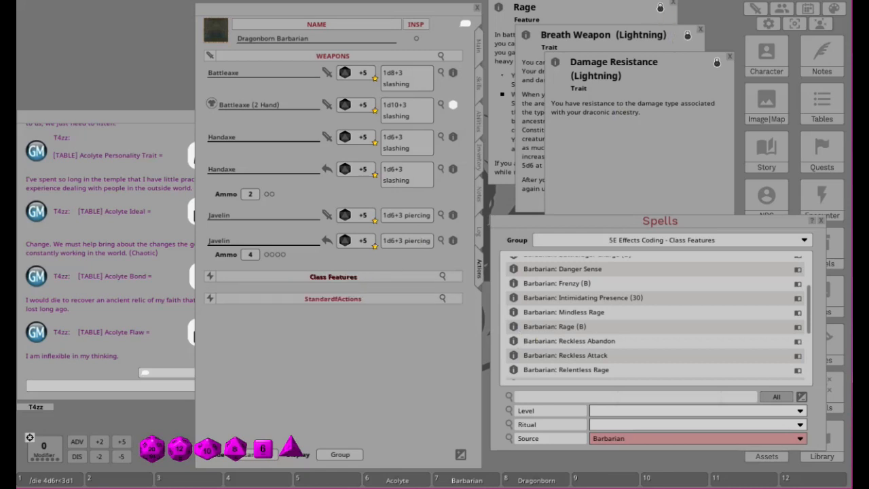
pyautogui.click(673, 4)
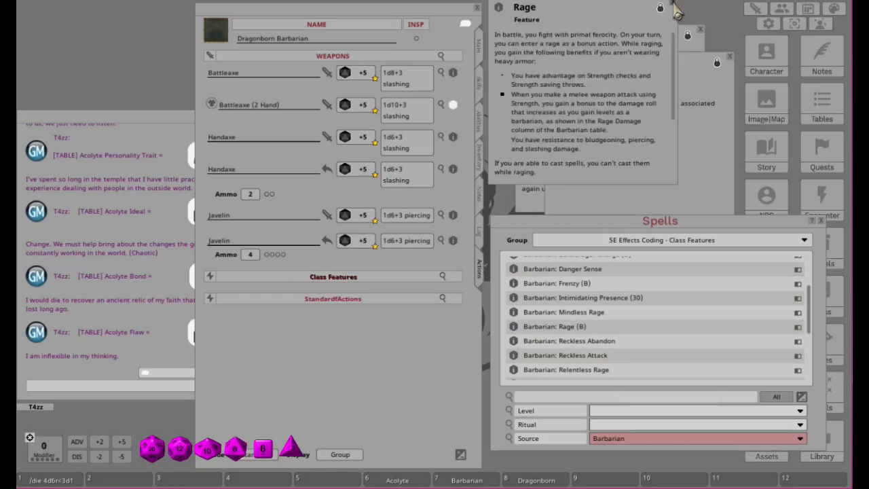
# - Switch the spell list to the 5E Effects Coding - Race Traits group and clear its Barbarian source filter
pyautogui.click(678, 243)
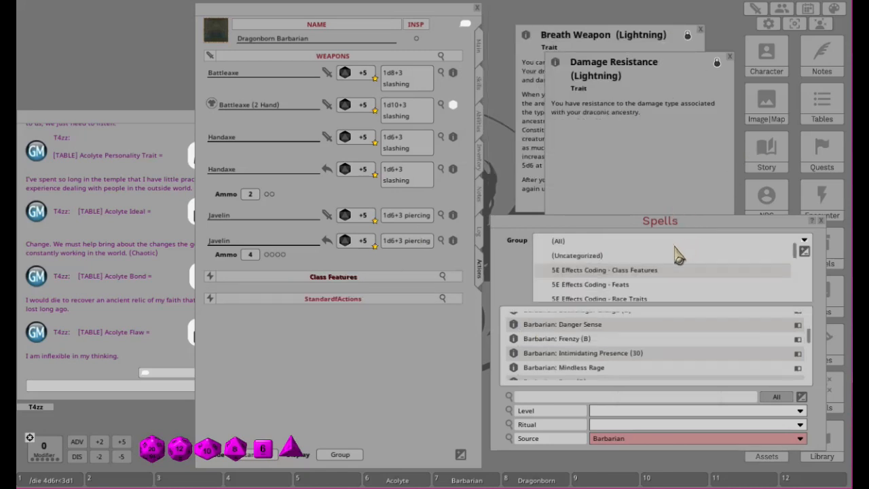
pyautogui.click(640, 303)
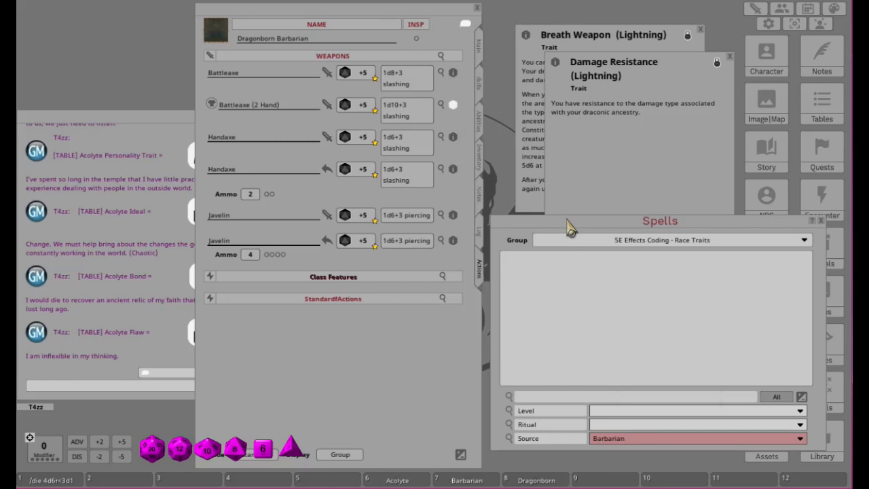
pyautogui.click(628, 440)
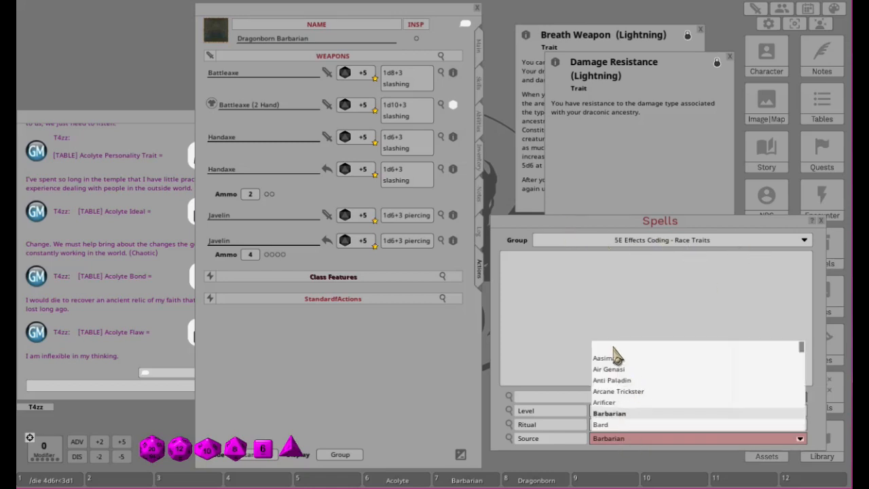
pyautogui.click(615, 414)
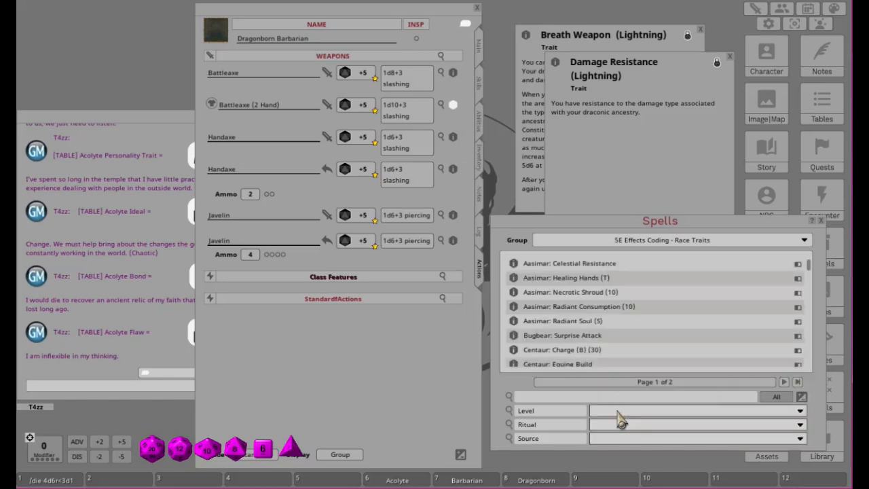
# - Filter the race trait effects by the Dragonborn source
pyautogui.click(614, 440)
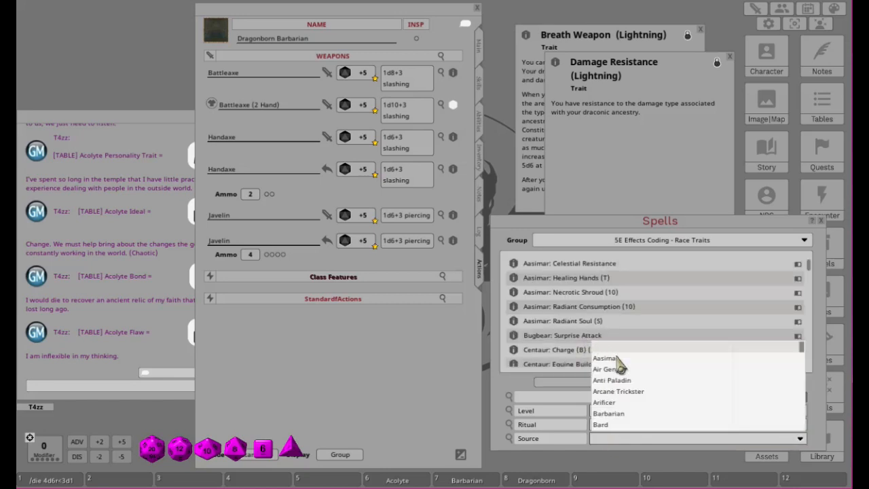
pyautogui.scroll(-10, 620, 401)
pyautogui.scroll(-5, 646, 404)
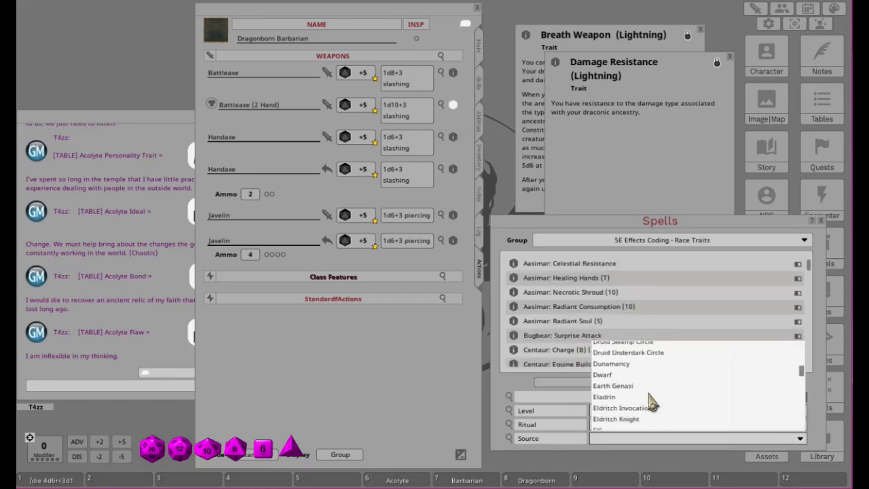
pyautogui.scroll(-2, 651, 402)
pyautogui.scroll(6, 655, 401)
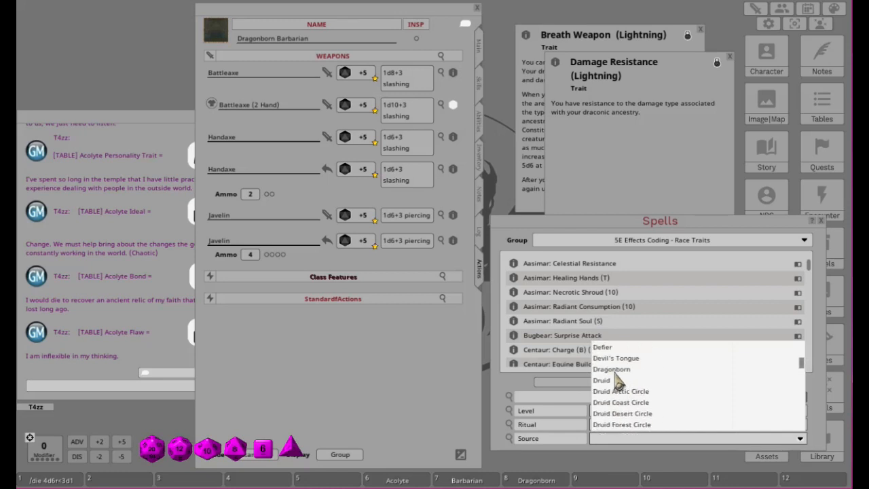
pyautogui.click(613, 370)
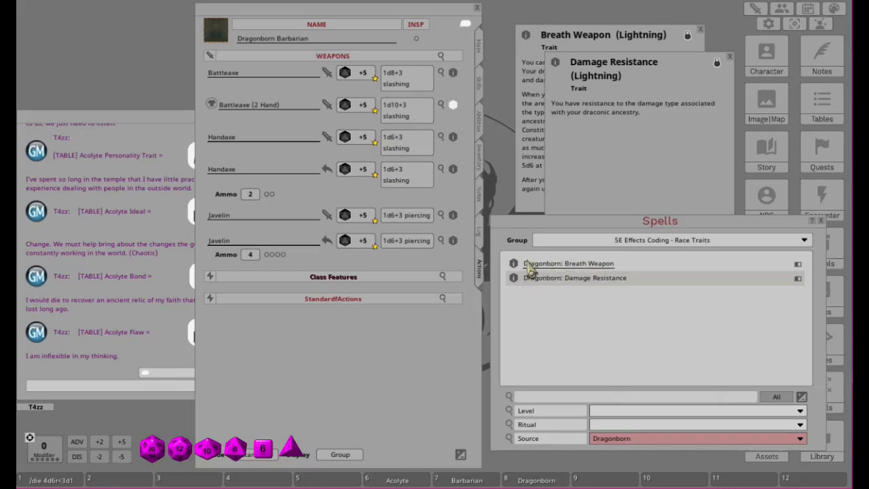
# - Add Dragonborn: Breath Weapon to the character's actions and set its ability group to Racial Traits
pyautogui.moveTo(514, 266); pyautogui.dragTo(333, 360)
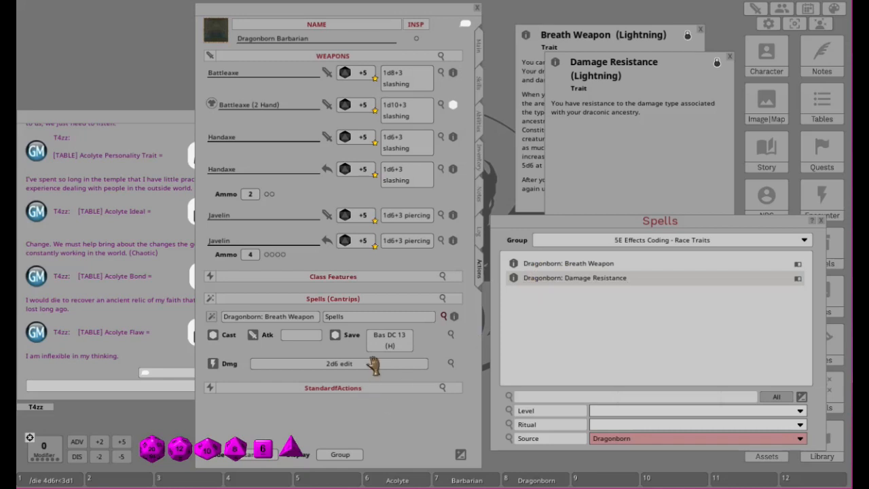
pyautogui.click(366, 318)
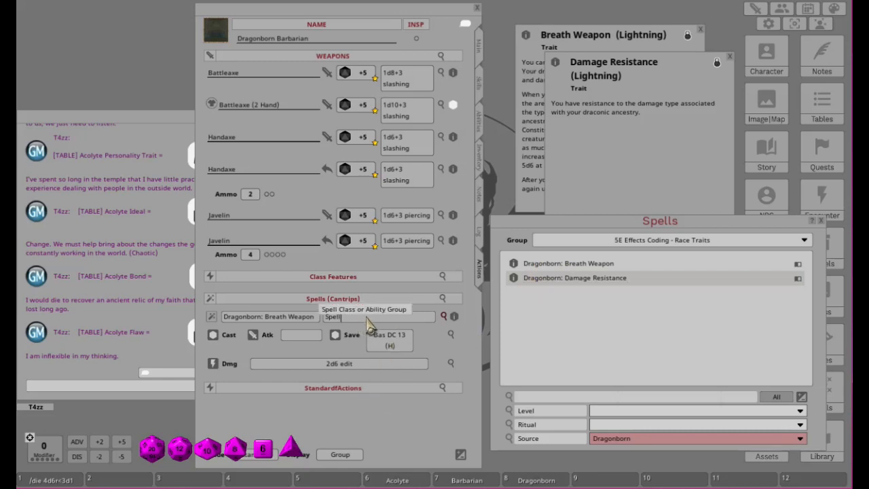
pyautogui.write('R')
pyautogui.write('acial Traits')
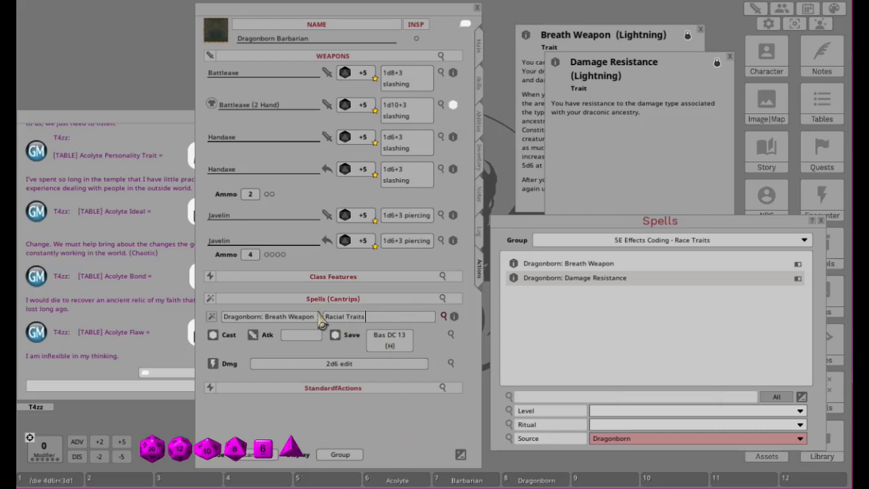
pyautogui.click(288, 319)
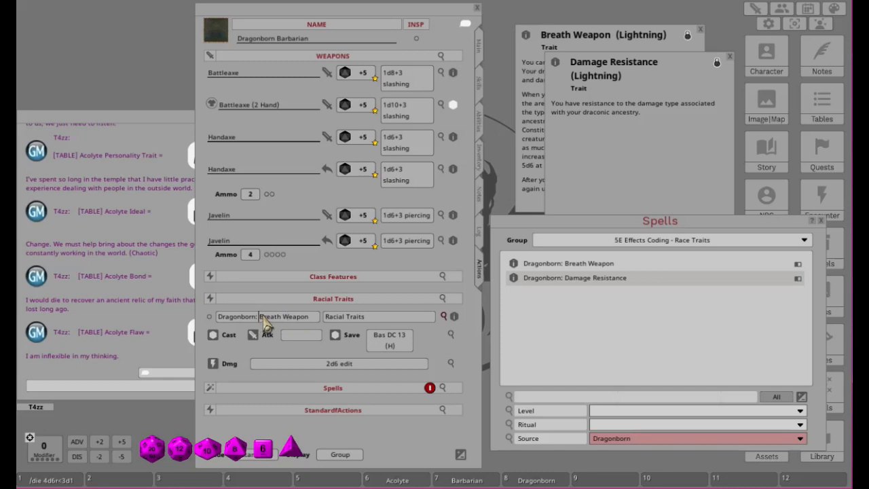
# - Shorten the ability's name to Breath Weapon and delete the empty Spells group
pyautogui.click(258, 316)
pyautogui.press('BackSpace')
pyautogui.press('BackSpace')
pyautogui.press('BackSpace')
pyautogui.press('BackSpace')
pyautogui.press('BackSpace')
pyautogui.press('BackSpace')
pyautogui.press('BackSpace')
pyautogui.press('BackSpace')
pyautogui.press('BackSpace')
pyautogui.press('BackSpace')
pyautogui.press('BackSpace')
pyautogui.press('BackSpace')
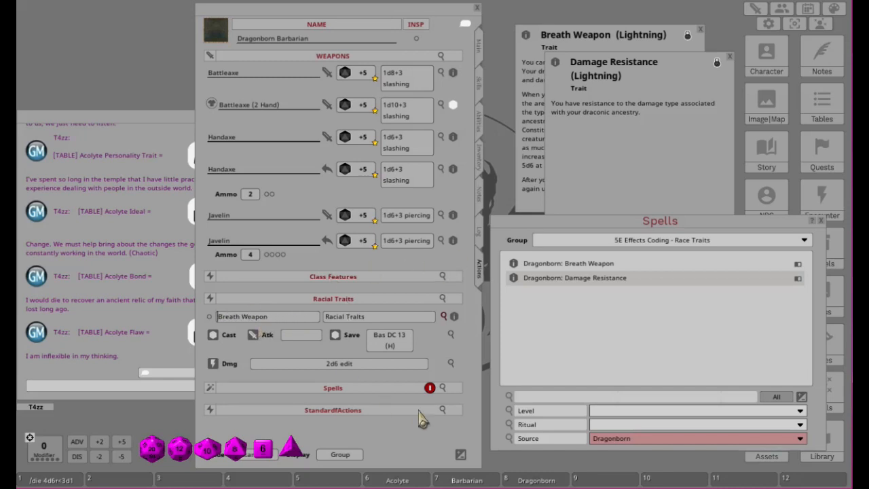
pyautogui.click(429, 388)
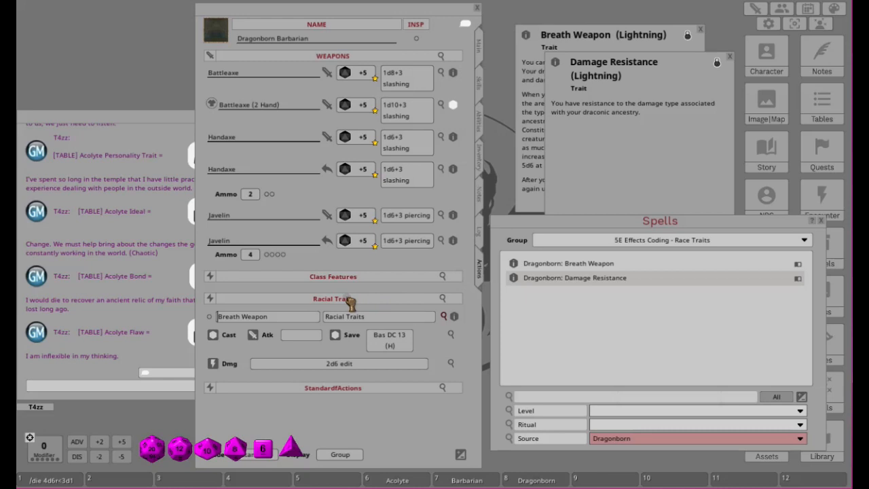
# - Add Dragonborn: Damage Resistance to the Racial Traits group and set Breath Weapon's damage type to lightning
pyautogui.moveTo(350, 302); pyautogui.dragTo(351, 304)
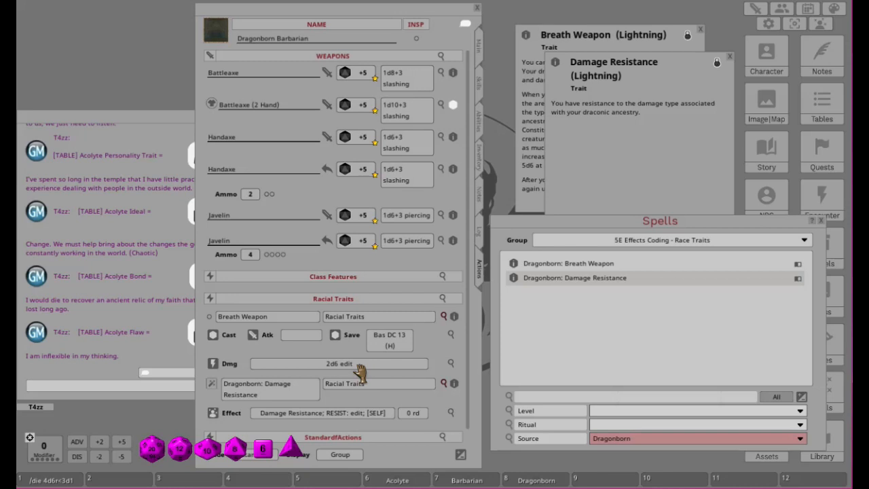
pyautogui.click(451, 364)
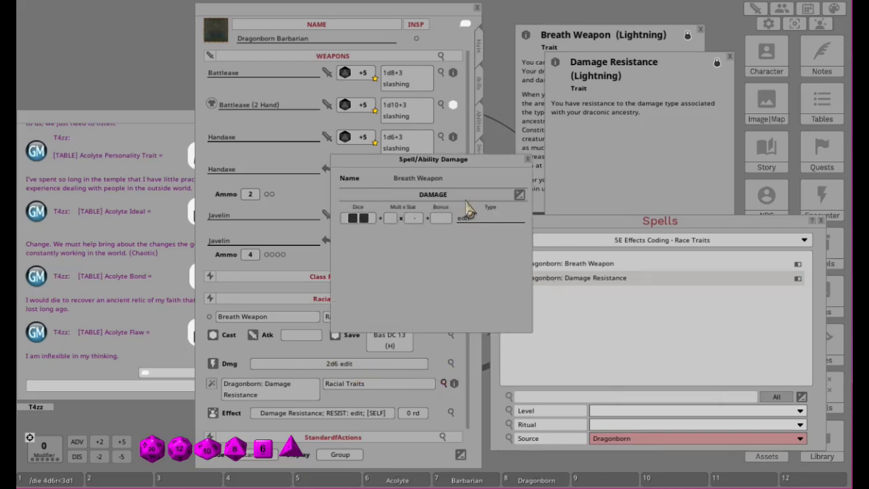
pyautogui.click(474, 220)
pyautogui.press('BackSpace')
pyautogui.press('BackSpace')
pyautogui.press('BackSpace')
pyautogui.press('BackSpace')
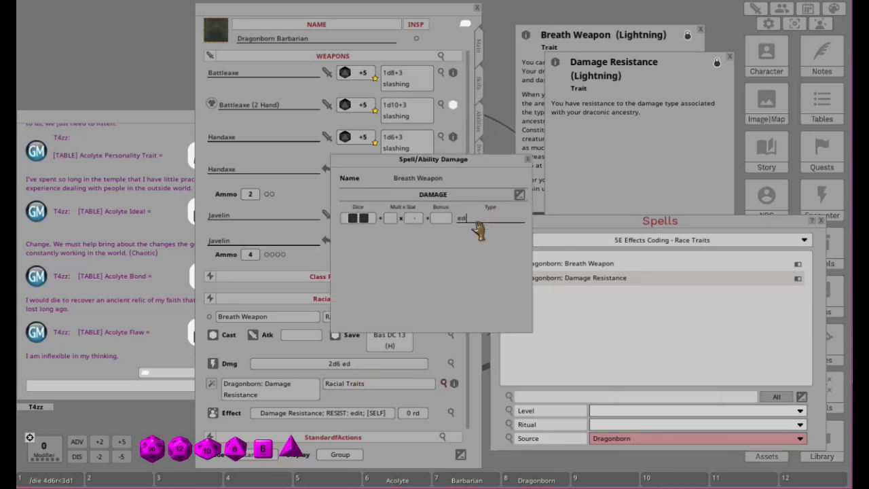
pyautogui.write('lightning')
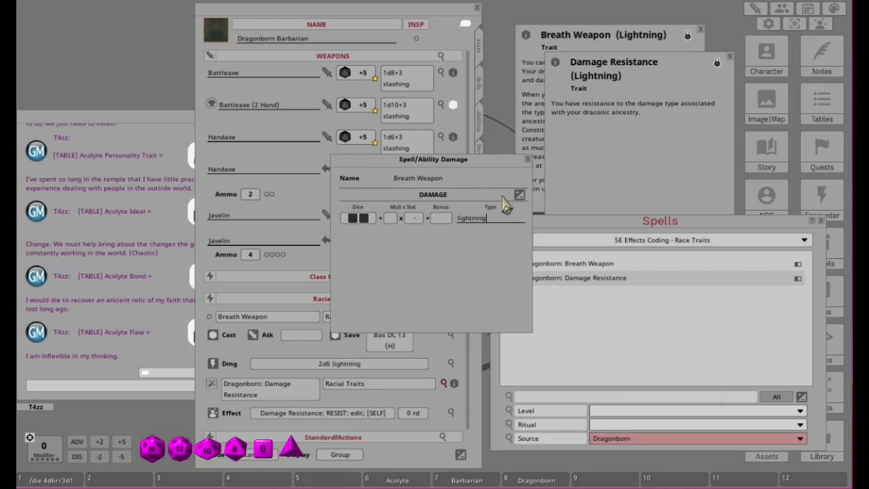
pyautogui.click(527, 160)
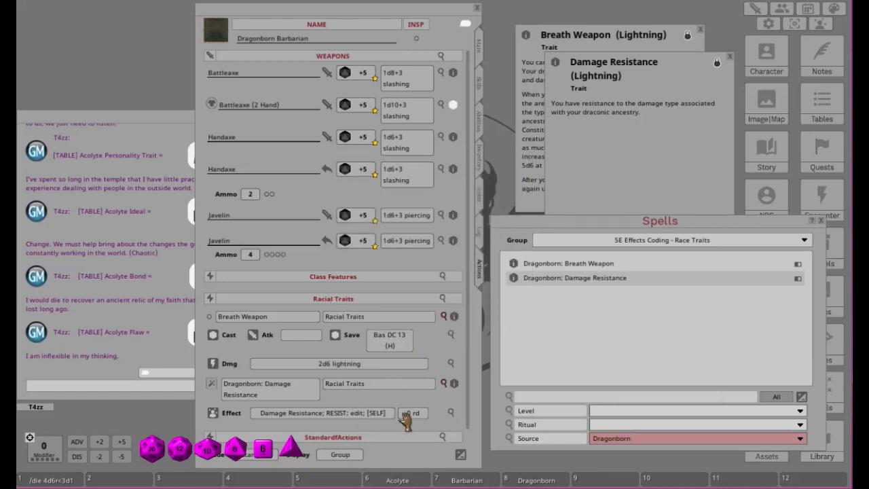
# - Set the Damage Resistance effect description to "Damage Resistance; RESIST: lightning" and close the effect window
pyautogui.click(450, 413)
pyautogui.click(464, 211)
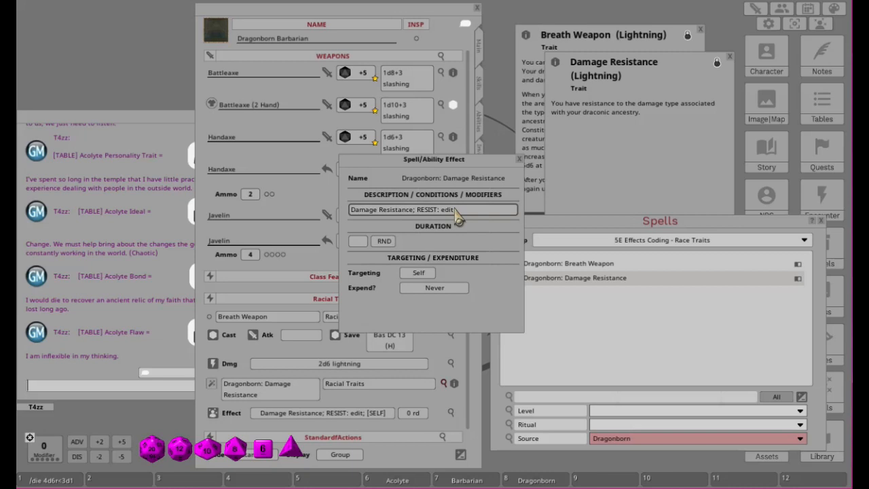
pyautogui.press('BackSpace')
pyautogui.press('BackSpace')
pyautogui.press('BackSpace')
pyautogui.press('BackSpace')
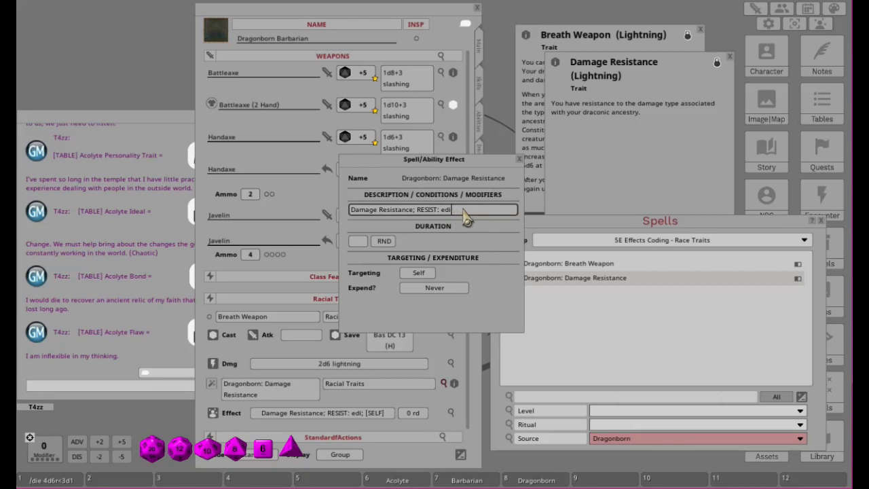
pyautogui.write('ligh')
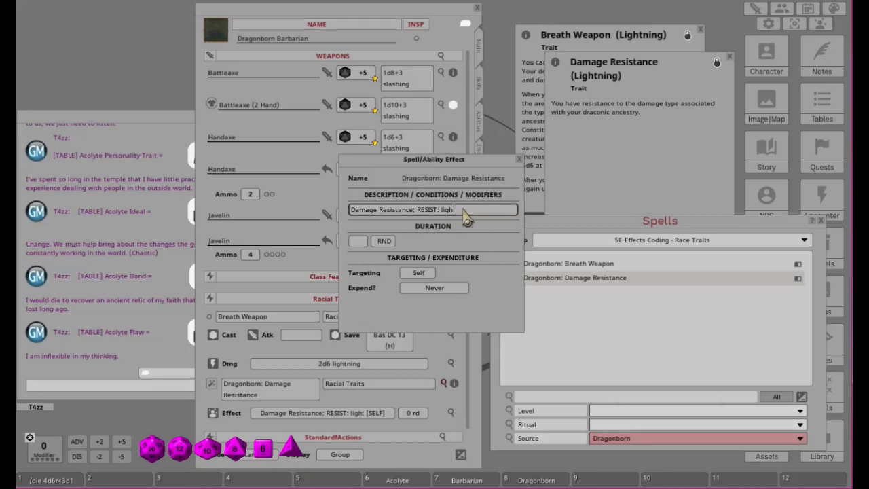
pyautogui.write('tning')
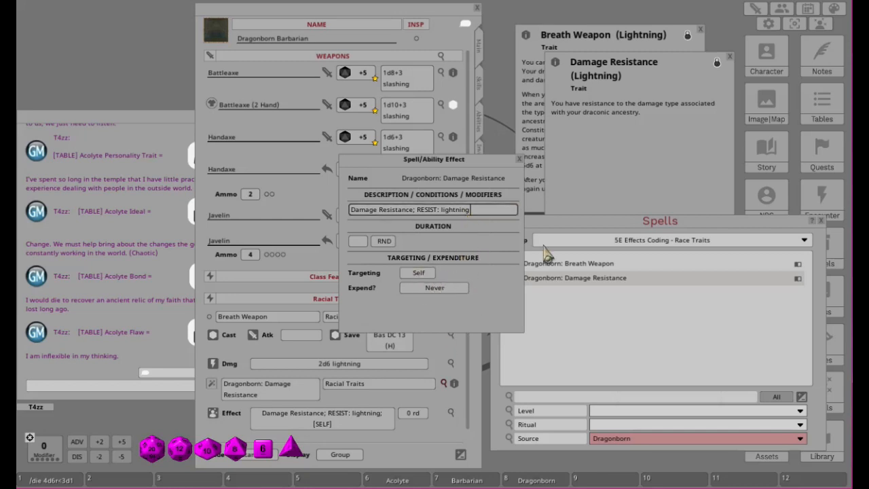
pyautogui.click(519, 159)
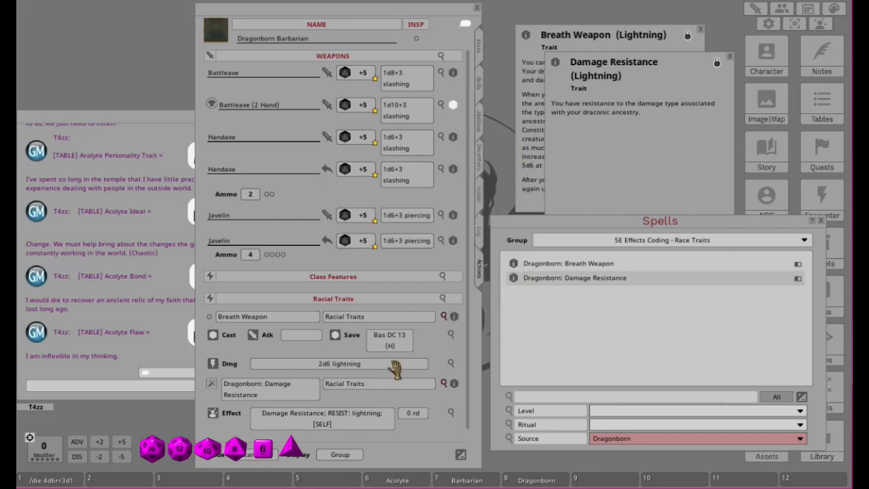
# - Collapse the details of the Damage Resistance and Breath Weapon abilities
pyautogui.scroll(-1, 395, 369)
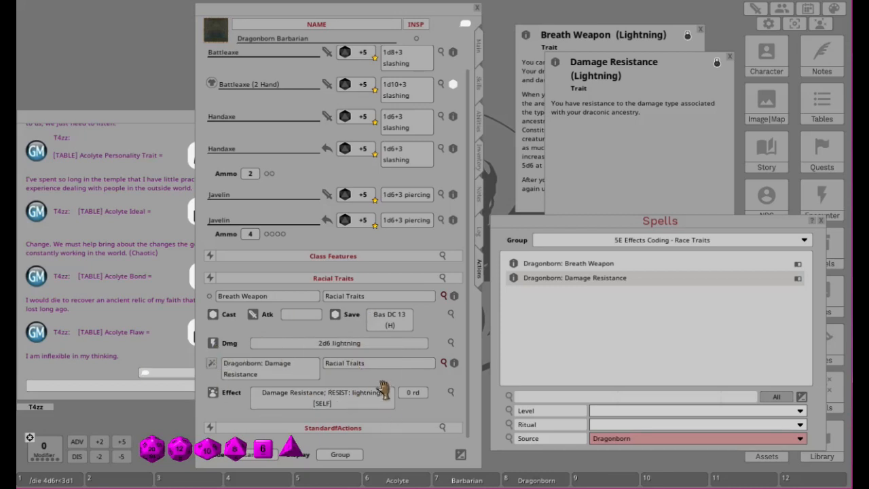
pyautogui.click(443, 364)
pyautogui.click(444, 297)
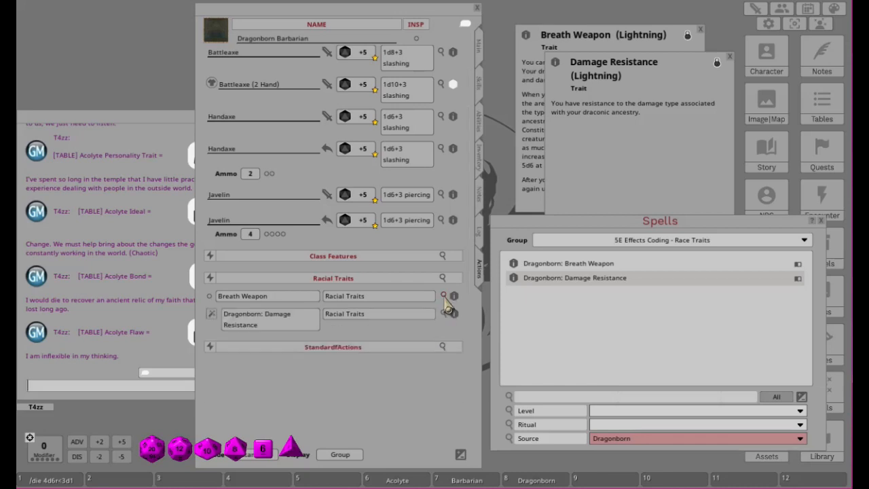
# - Shorten the second racial trait's name to Damage Resistance and collapse the Racial Traits group
pyautogui.click(265, 315)
pyautogui.press('BackSpace')
pyautogui.press('BackSpace')
pyautogui.press('BackSpace')
pyautogui.press('BackSpace')
pyautogui.press('BackSpace')
pyautogui.press('BackSpace')
pyautogui.press('BackSpace')
pyautogui.press('BackSpace')
pyautogui.press('BackSpace')
pyautogui.press('BackSpace')
pyautogui.press('BackSpace')
pyautogui.press('BackSpace')
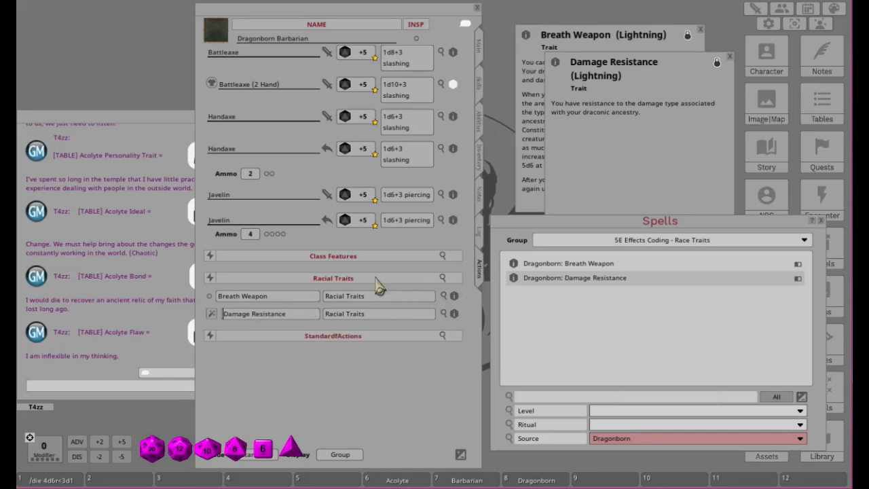
pyautogui.click(353, 278)
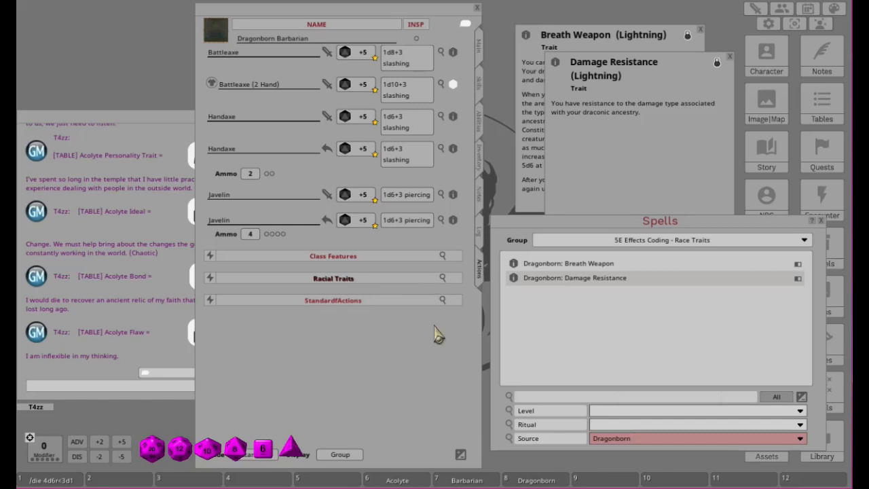
# - Create a new ability in a group named Consumables and clear its default name
pyautogui.click(460, 454)
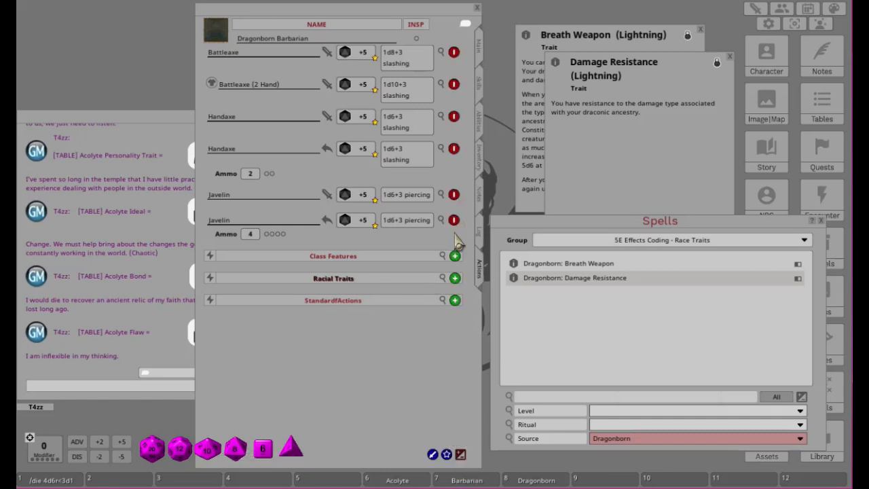
pyautogui.click(446, 456)
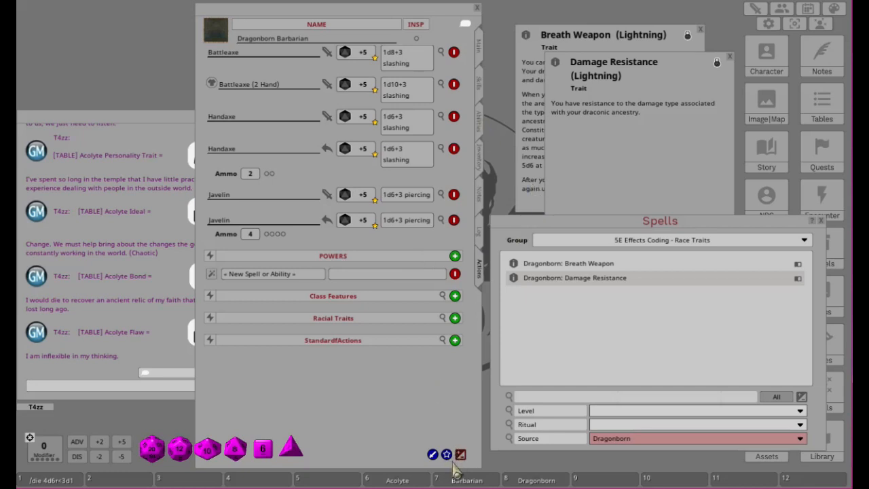
pyautogui.click(347, 274)
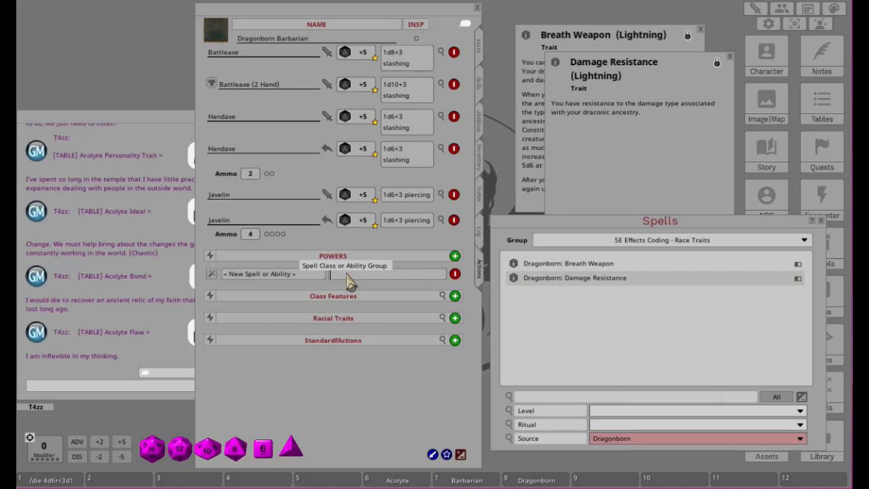
pyautogui.write('Consumables')
pyautogui.click(305, 275)
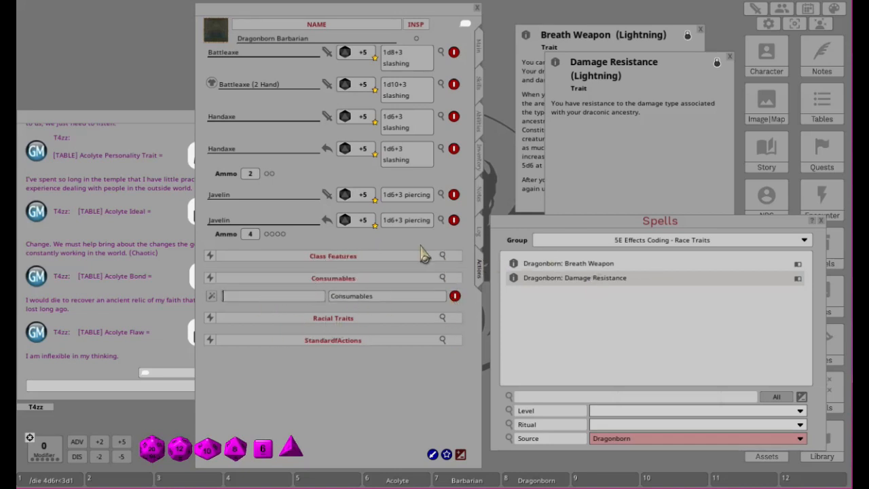
# - Replace the spell list with the item list beside the character's inventory and search it for healing
pyautogui.click(482, 169)
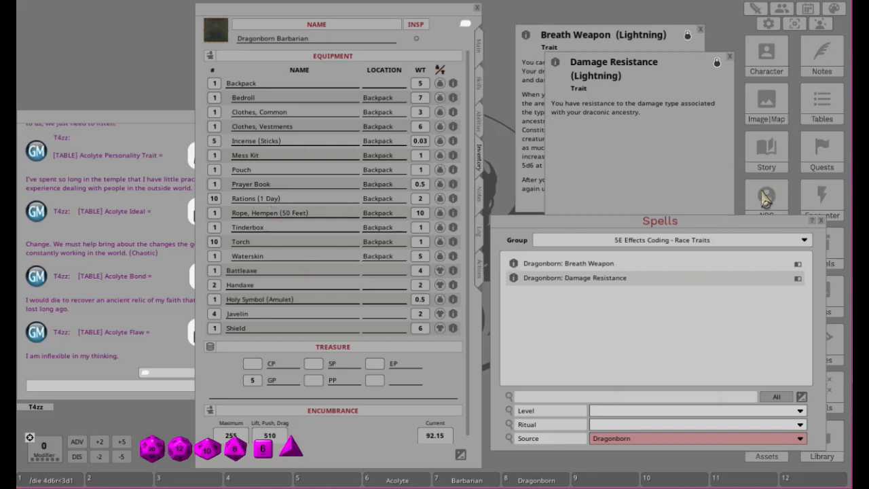
pyautogui.click(821, 223)
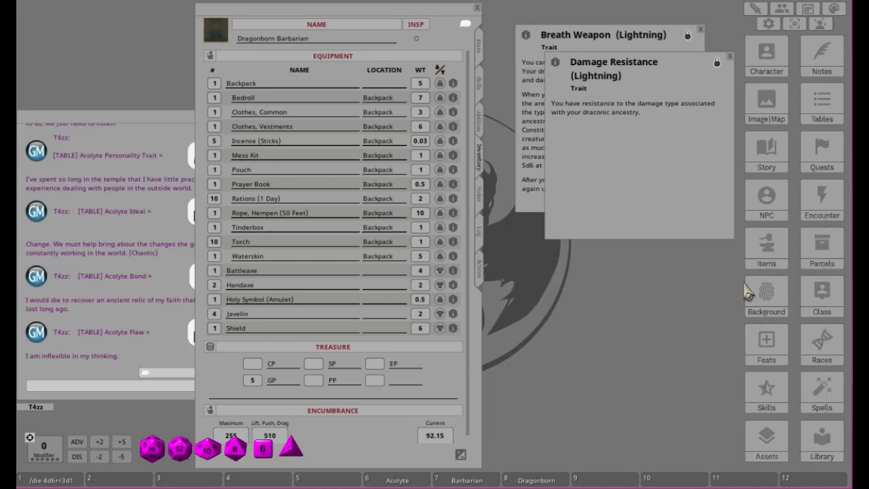
pyautogui.click(771, 257)
pyautogui.moveTo(456, 140); pyautogui.dragTo(618, 100)
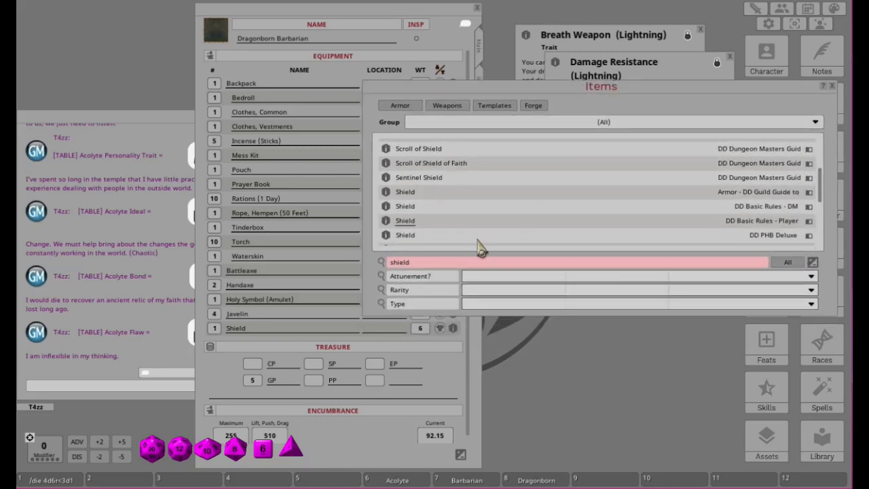
pyautogui.click(449, 264)
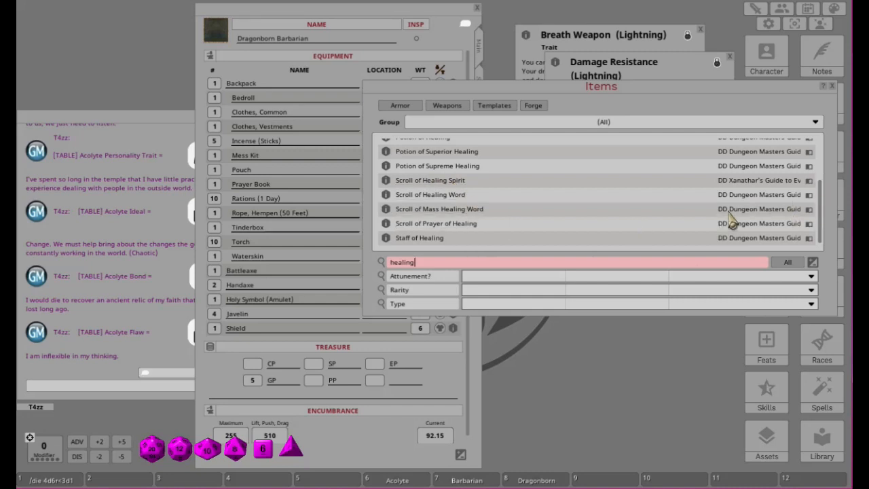
# - Add the Potion of Healing from DD PHB Deluxe to the character's inventory and close the item list
pyautogui.scroll(3, 733, 219)
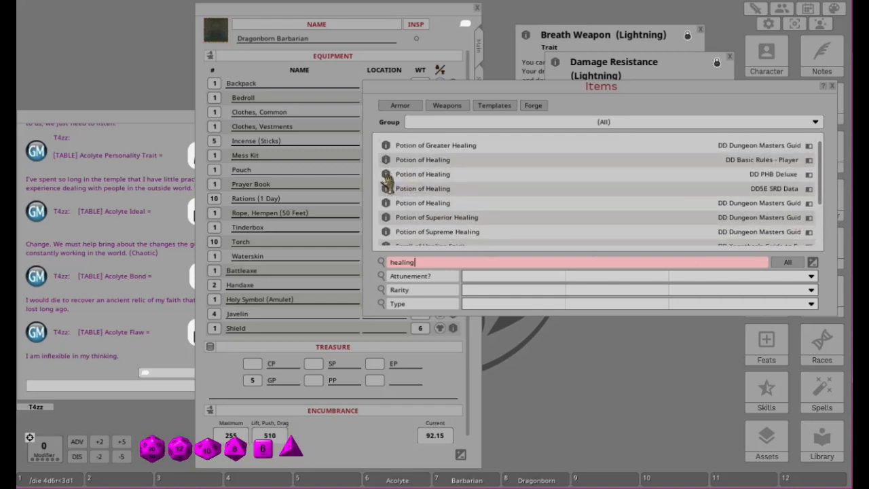
pyautogui.moveTo(385, 178); pyautogui.dragTo(326, 208)
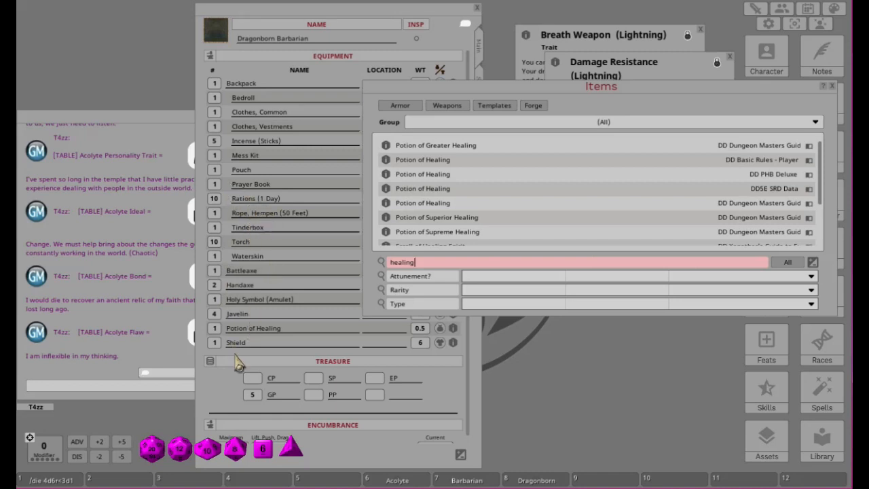
pyautogui.click(833, 87)
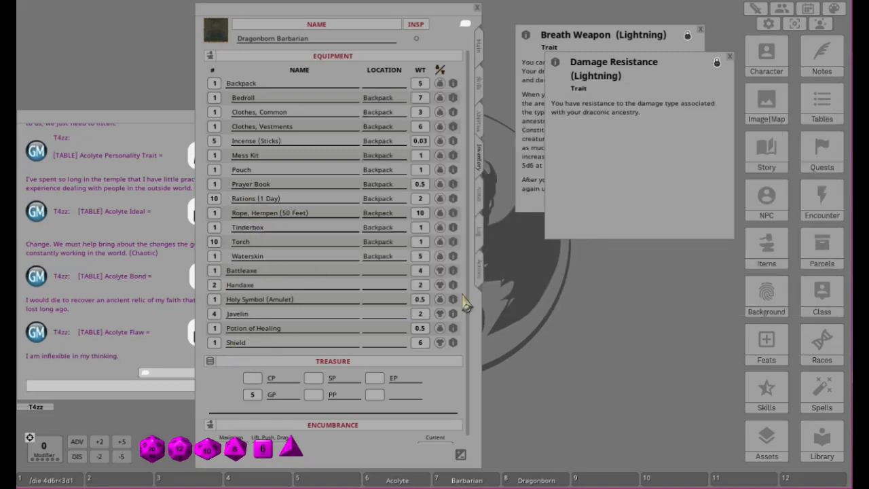
# - Set the inventory location of the Potion of Healing to Backpack
pyautogui.click(376, 331)
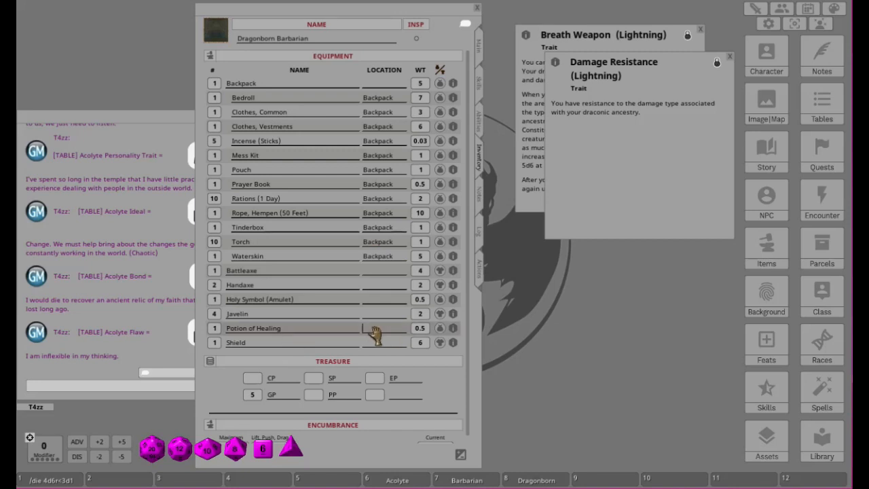
pyautogui.write('Ba')
pyautogui.press('Return')
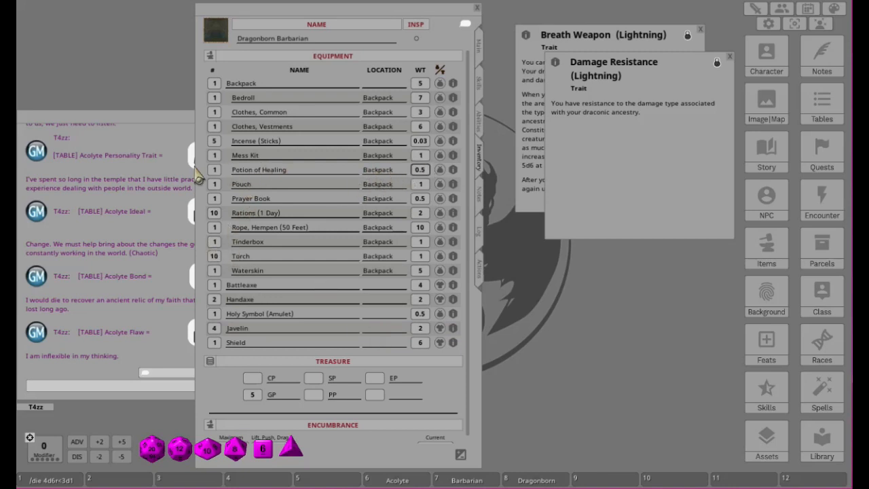
# - Name the blank ability in the character's Consumables action group Healing Potion
pyautogui.click(480, 271)
pyautogui.click(276, 300)
pyautogui.press('shift')
pyautogui.write('Healing Potion')
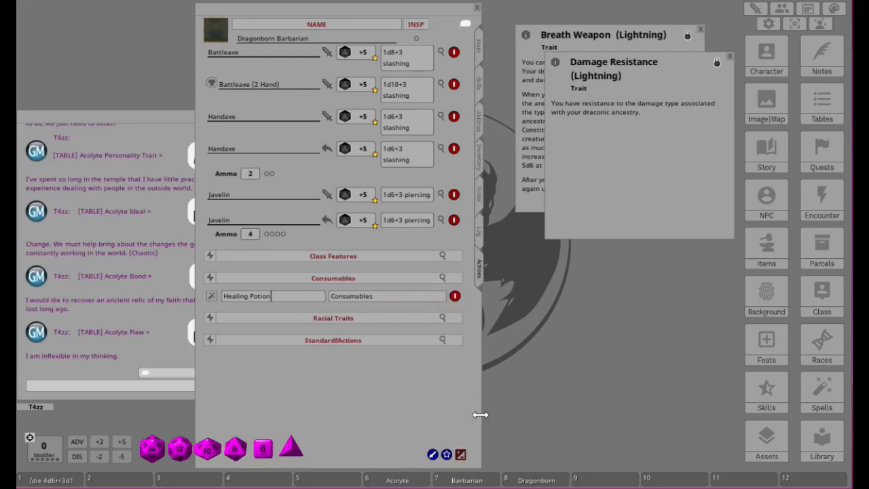
# - Add four more new abilities to the Consumables group, alongside Healing Potion
pyautogui.click(431, 454)
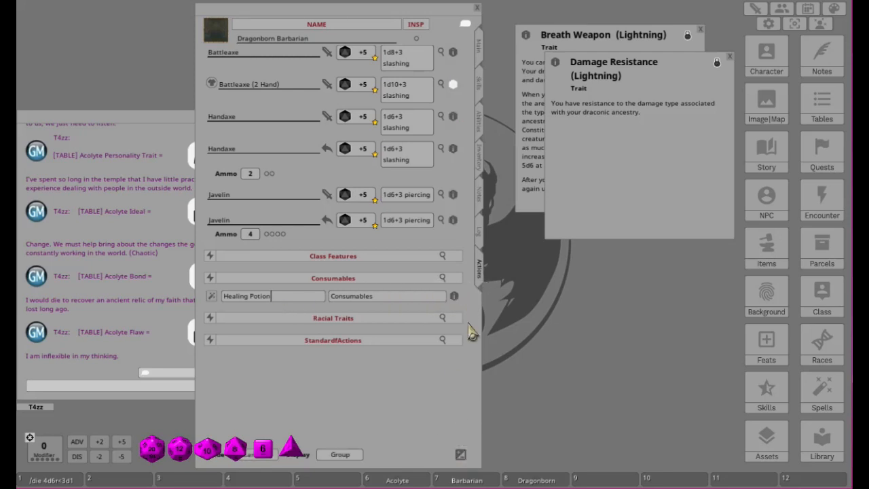
pyautogui.click(460, 455)
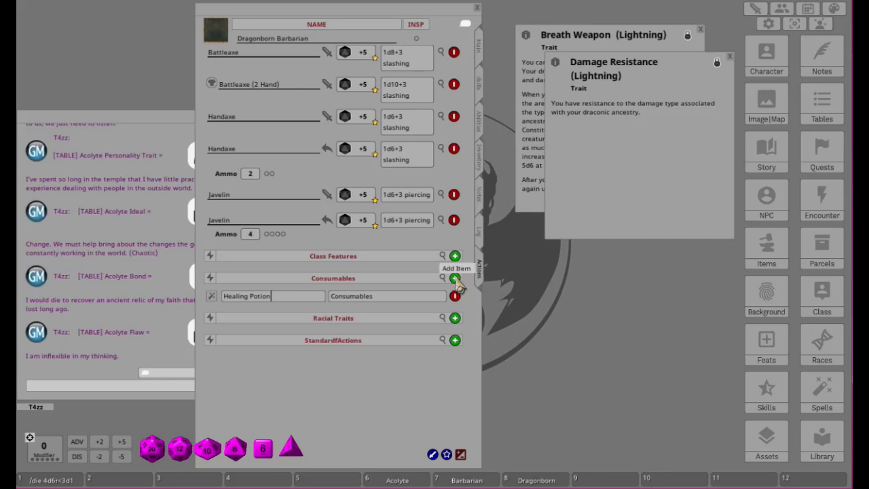
pyautogui.click(455, 281)
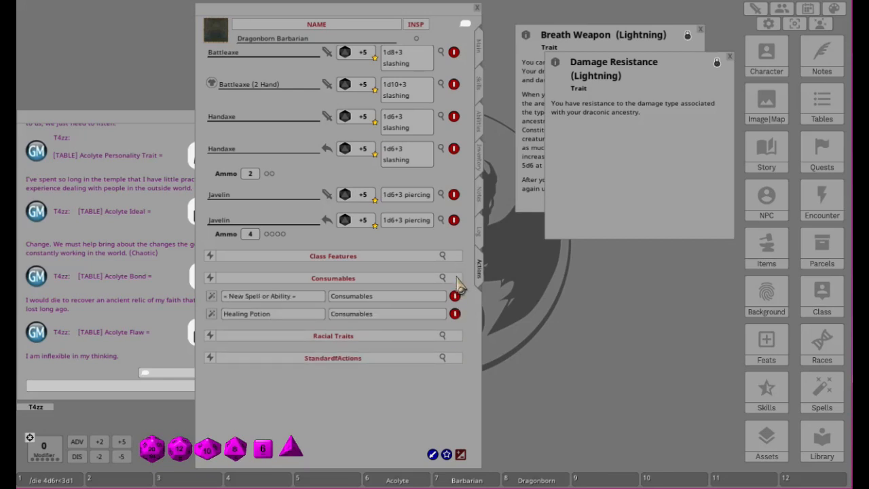
pyautogui.click(460, 454)
pyautogui.click(460, 454)
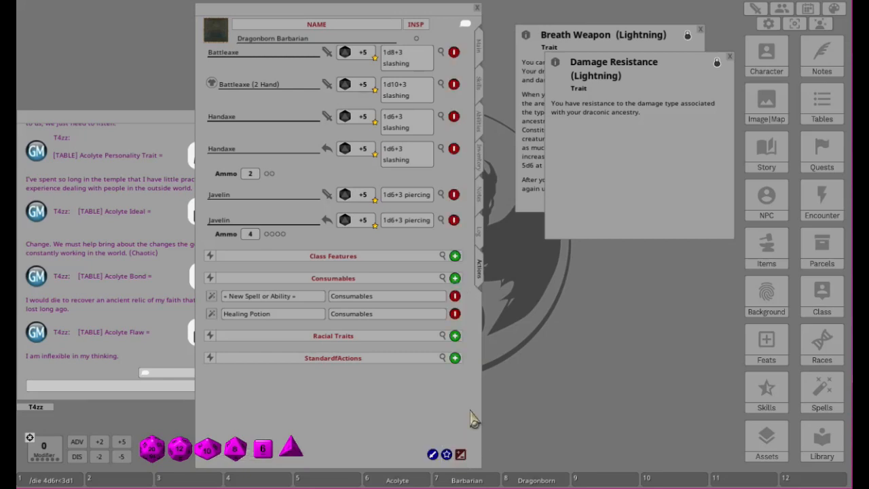
pyautogui.click(455, 281)
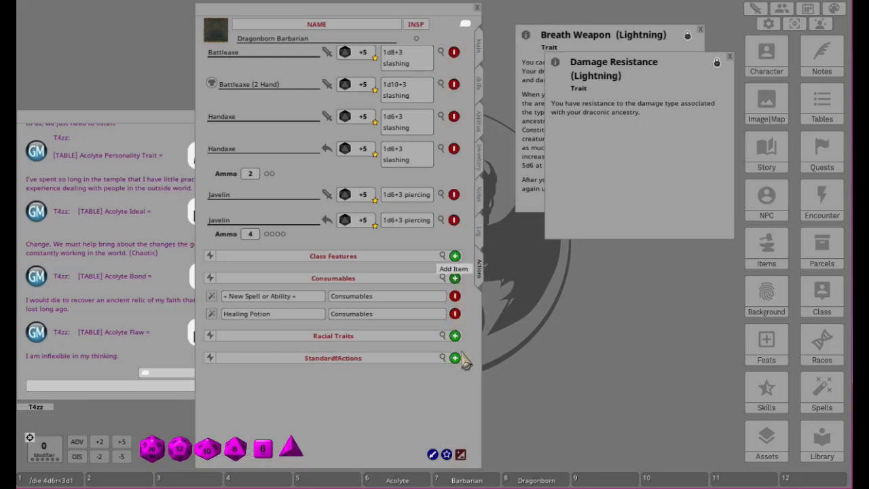
pyautogui.click(460, 454)
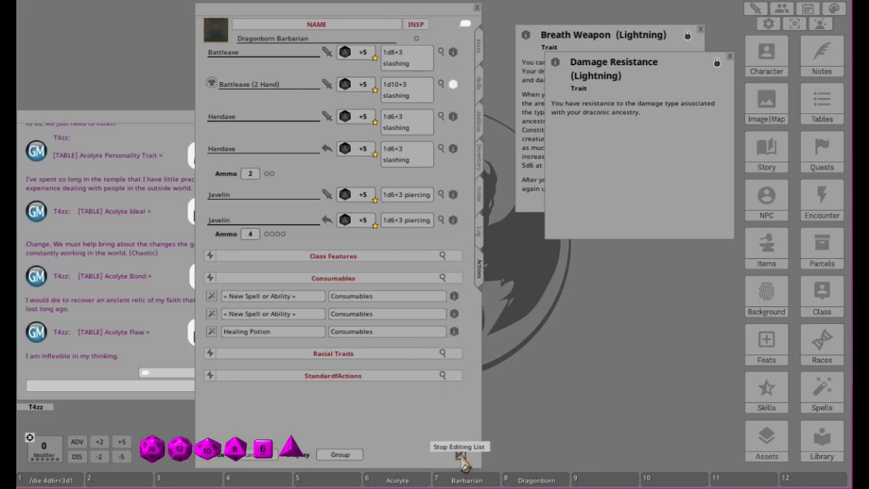
pyautogui.click(460, 454)
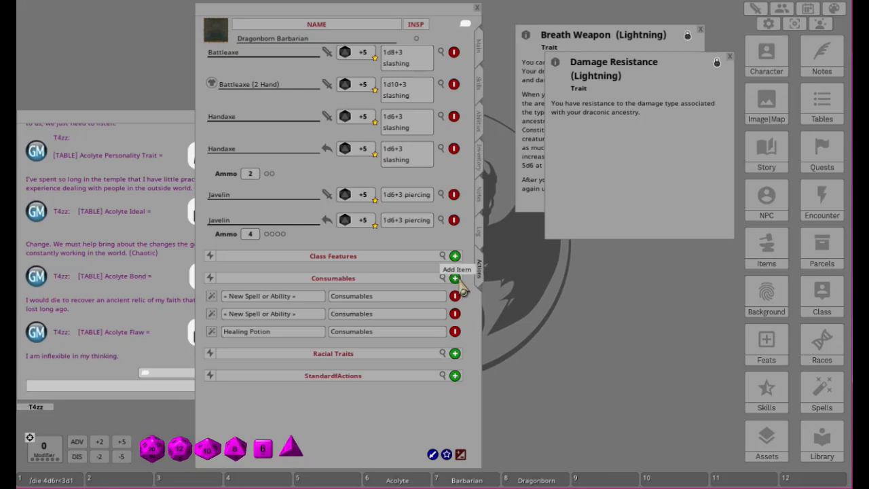
pyautogui.click(456, 277)
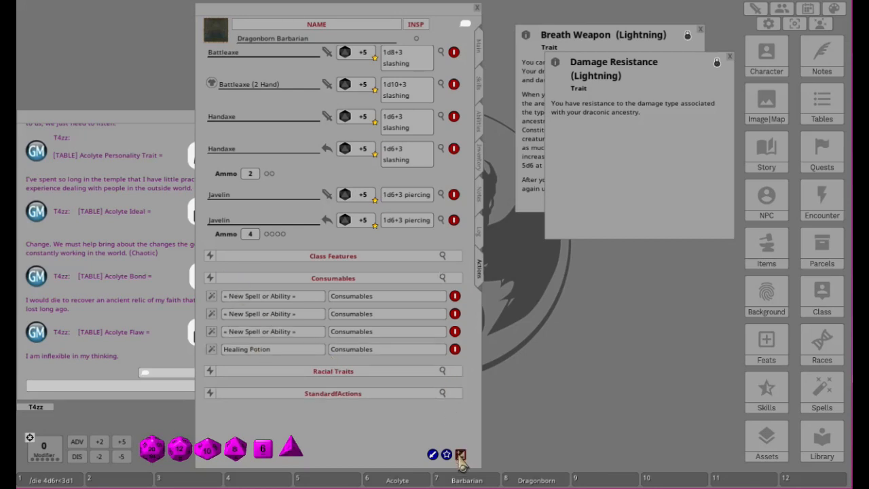
pyautogui.click(460, 454)
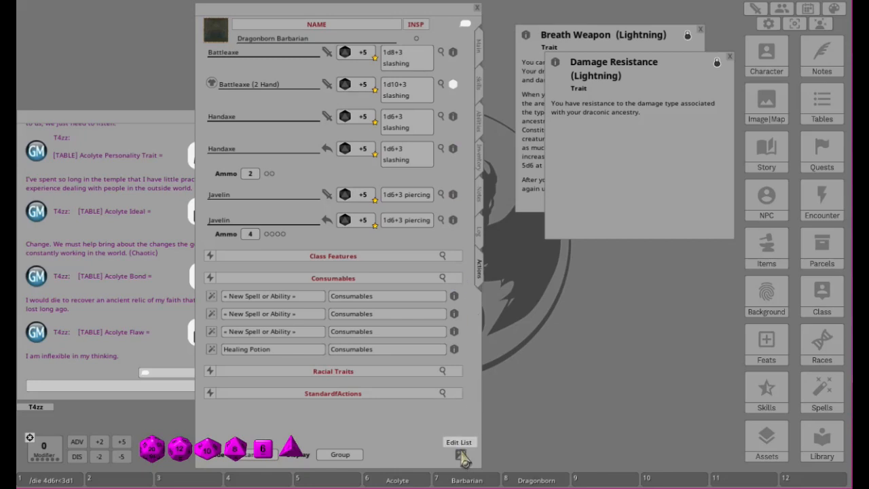
pyautogui.click(461, 454)
pyautogui.click(455, 278)
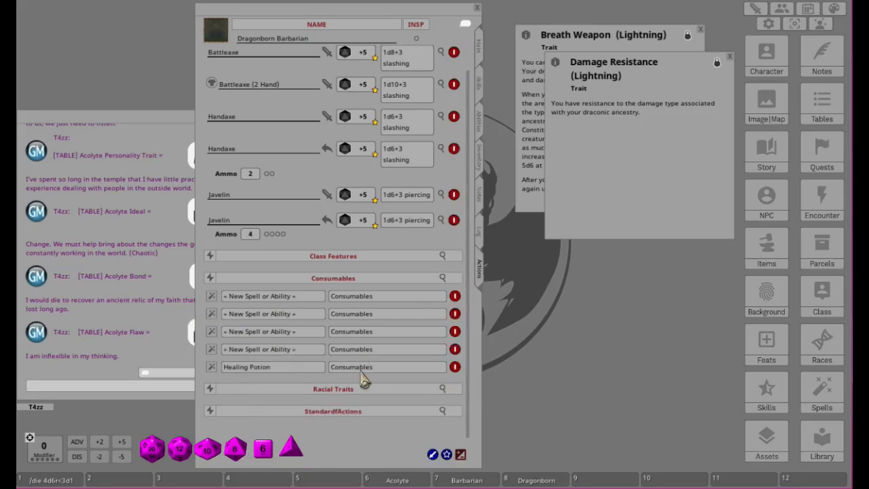
# - Name three of the new Consumables abilities Torches, Rations and Water
pyautogui.click(300, 296)
pyautogui.write('Torches')
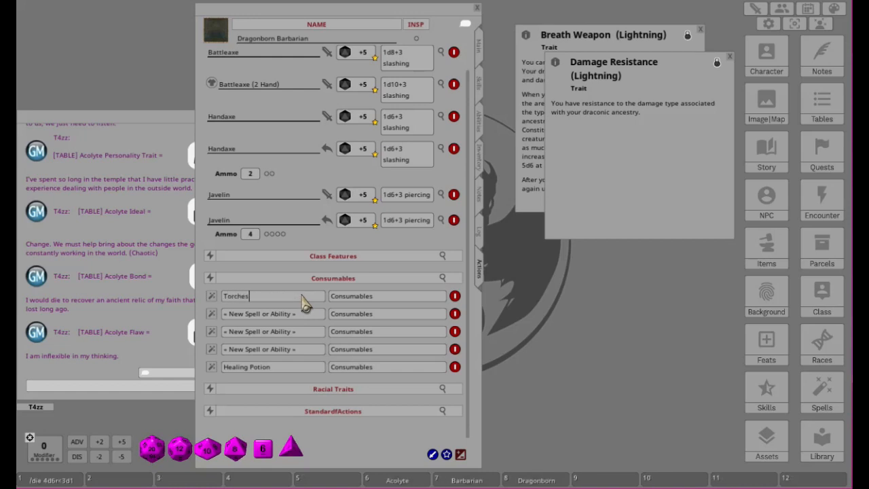
pyautogui.click(261, 313)
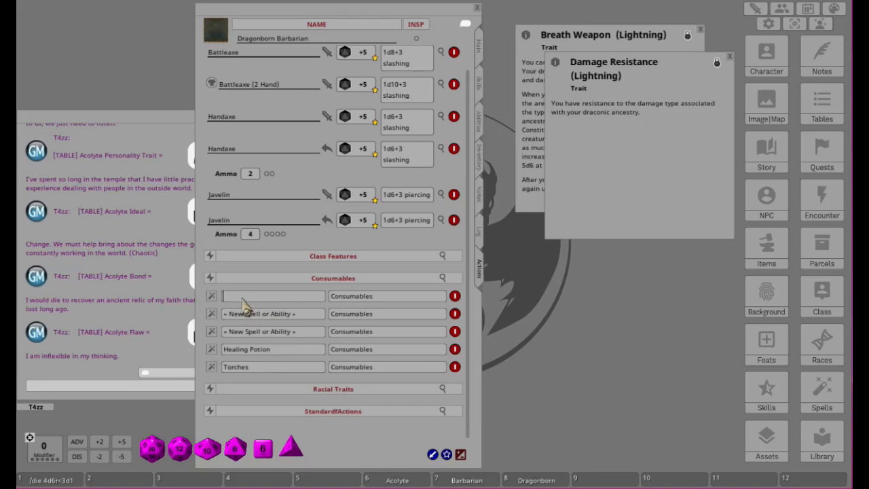
pyautogui.press('shift')
pyautogui.write('Rations')
pyautogui.click(257, 314)
pyautogui.write('Water')
# - Name the remaining new Consumables ability Incense (Sticks)
pyautogui.click(258, 315)
pyautogui.write('Inc')
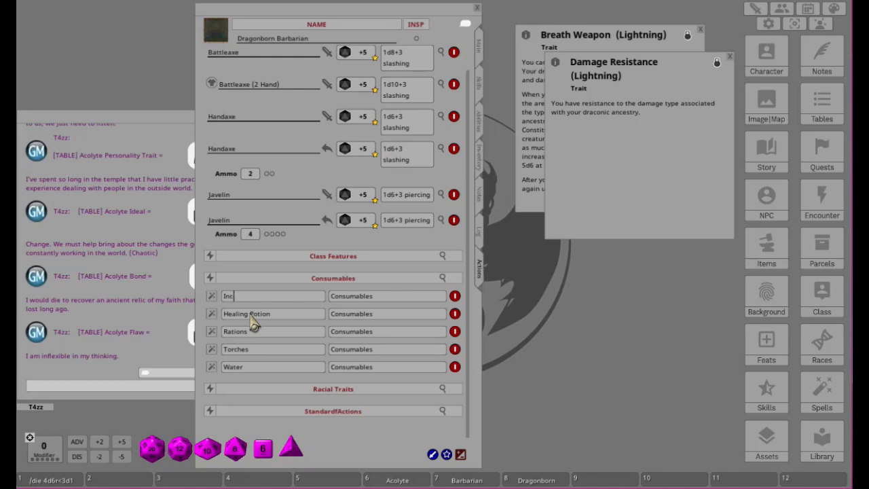
pyautogui.write('ense Isticks)')
pyautogui.press('BackSpace')
pyautogui.write('S')
# - Reduce the height of the character sheet window and stop editing the actions list
pyautogui.moveTo(378, 467); pyautogui.dragTo(384, 425)
pyautogui.scroll(-1, 364, 353)
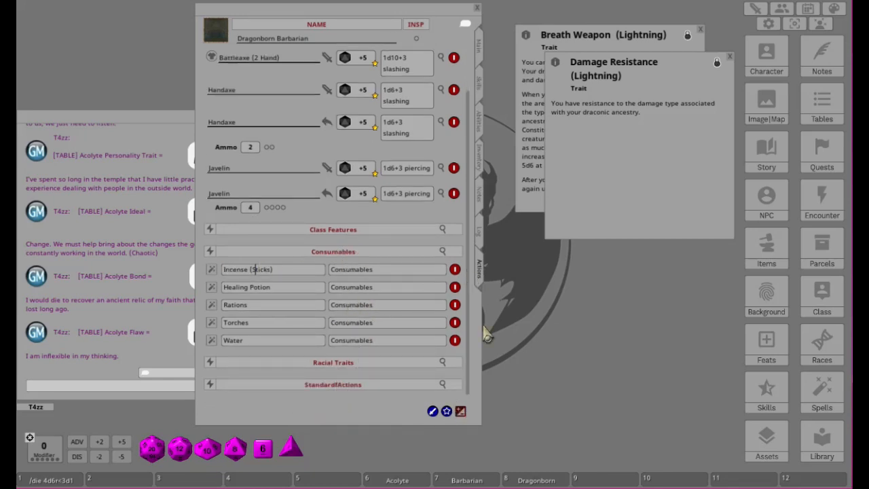
pyautogui.click(461, 411)
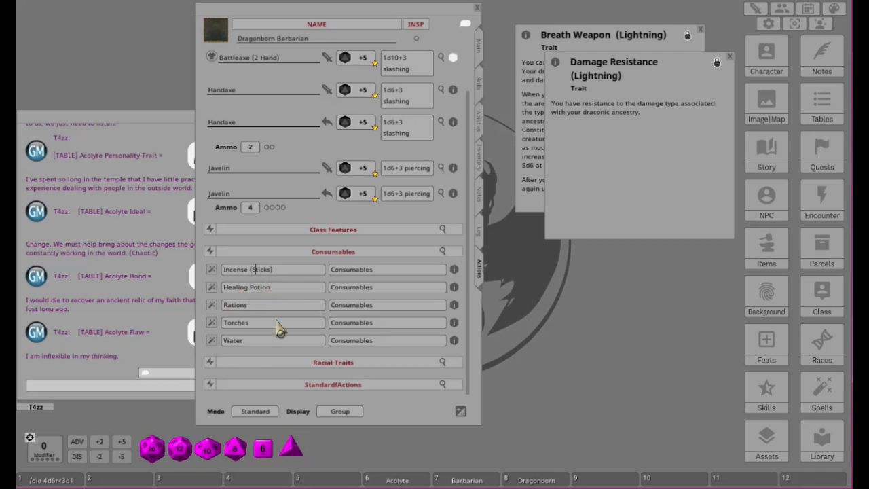
# - Add a heal action to the Healing Potion ability in Consumables
pyautogui.rightClick(263, 288)
pyautogui.click(304, 289)
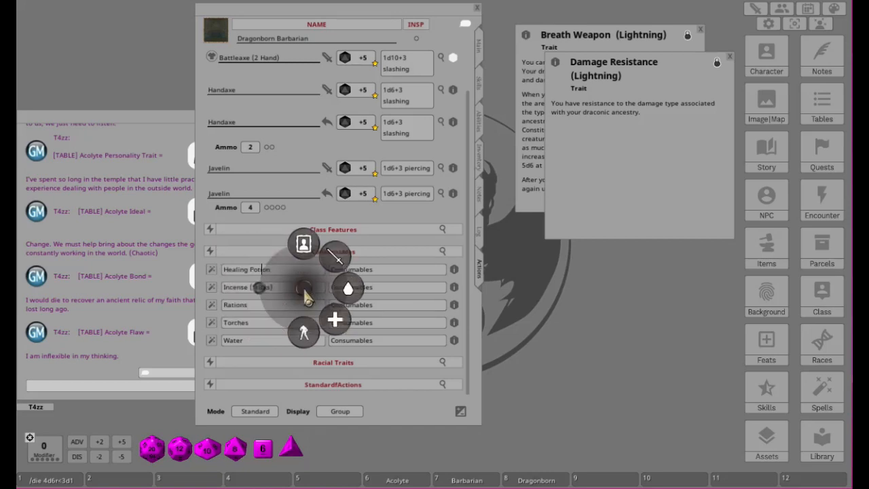
pyautogui.click(335, 320)
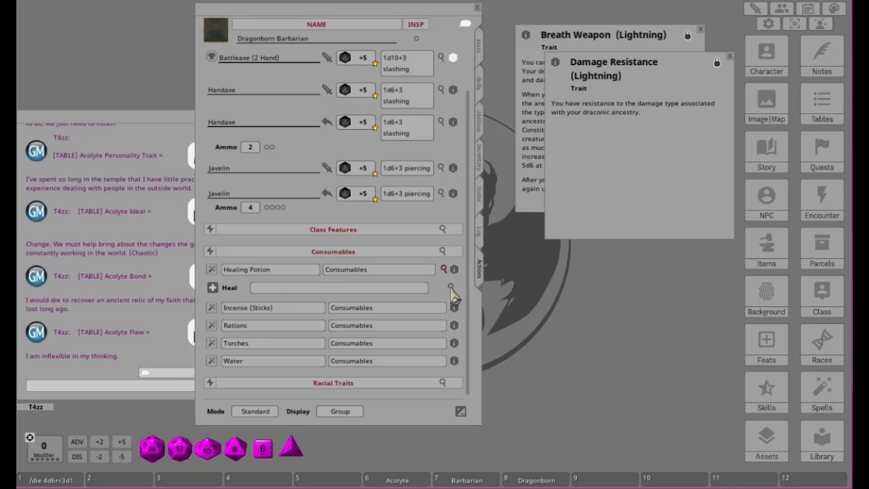
# - Set the Healing Potion's heal amount to two d4 dice plus a bonus of 2 and close its details window
pyautogui.click(452, 289)
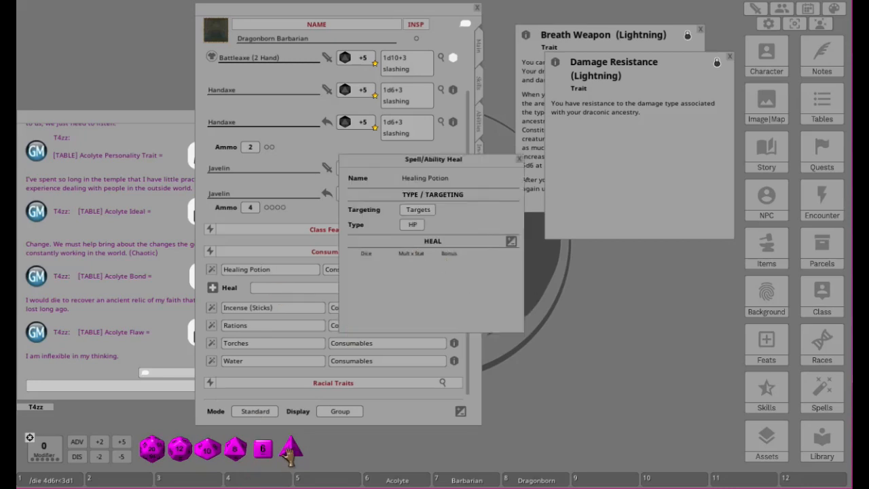
pyautogui.moveTo(291, 452)
pyautogui.mouseDown()
pyautogui.moveTo(292, 468)
pyautogui.moveTo(459, 244)
pyautogui.moveTo(411, 272)
pyautogui.mouseUp()
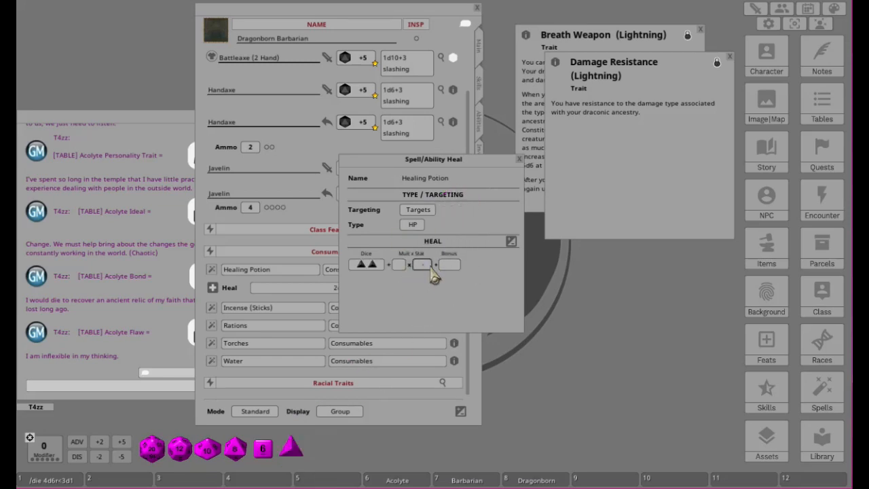
pyautogui.write('2')
pyautogui.click(521, 160)
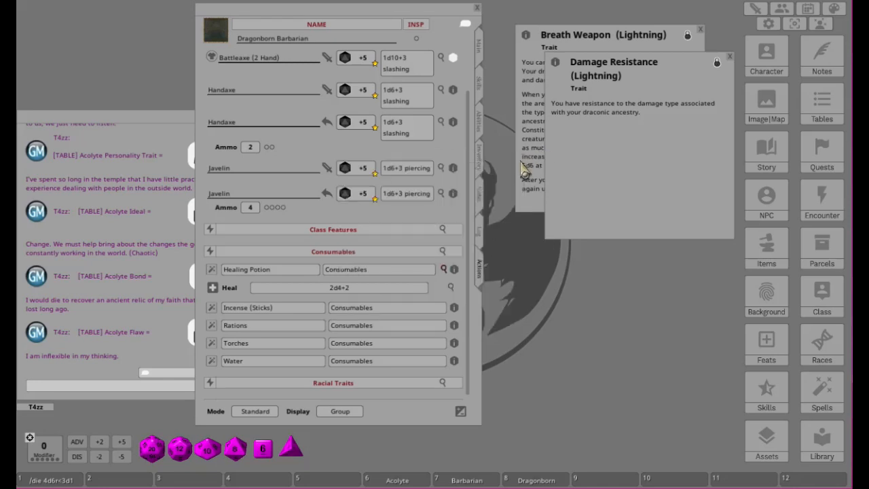
# - Test-roll the Healing Potion's heal action and collapse the potion's action details
pyautogui.click(213, 289)
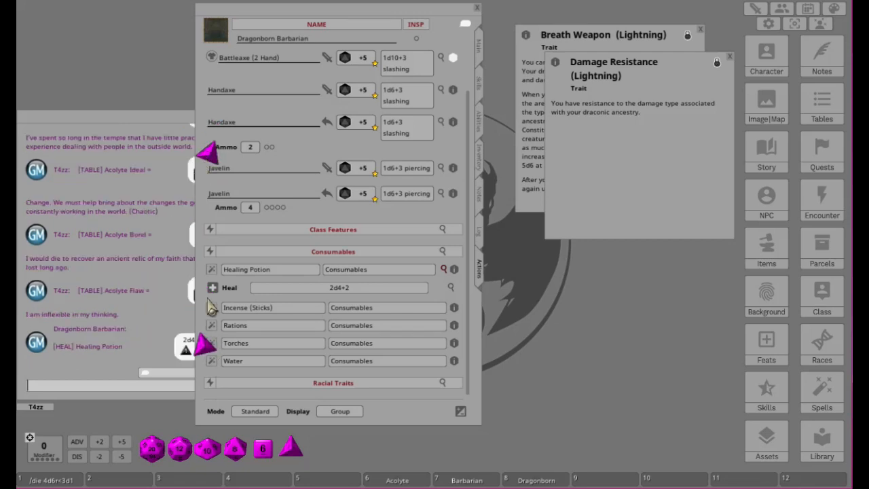
pyautogui.moveTo(342, 22); pyautogui.dragTo(325, 25)
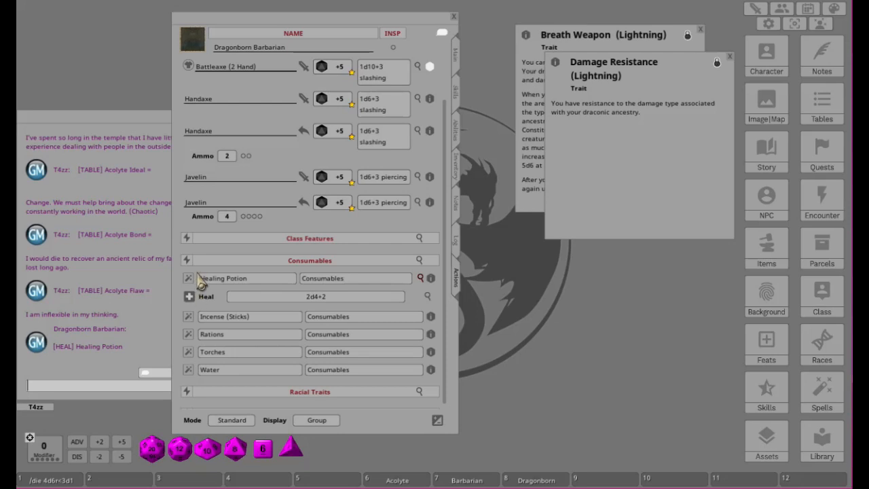
pyautogui.click(421, 278)
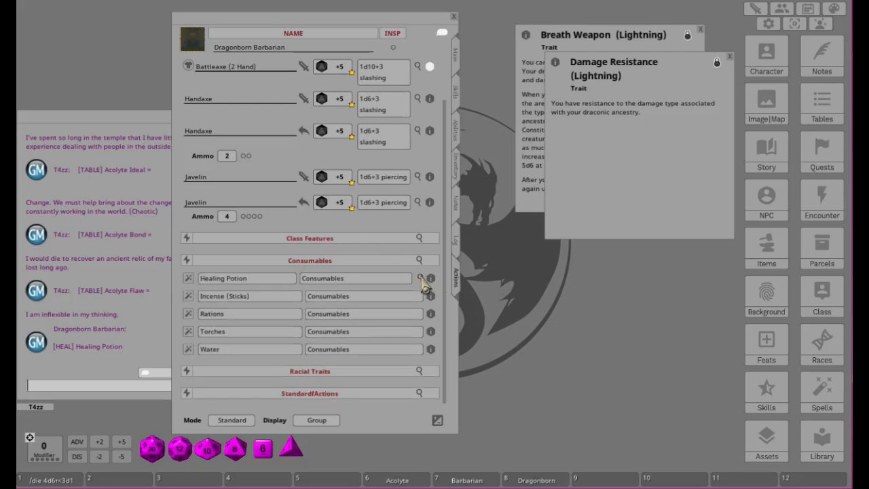
# - Check the consumables' quantities in the inventory, return to the actions and switch their mode to Preparation
pyautogui.click(458, 178)
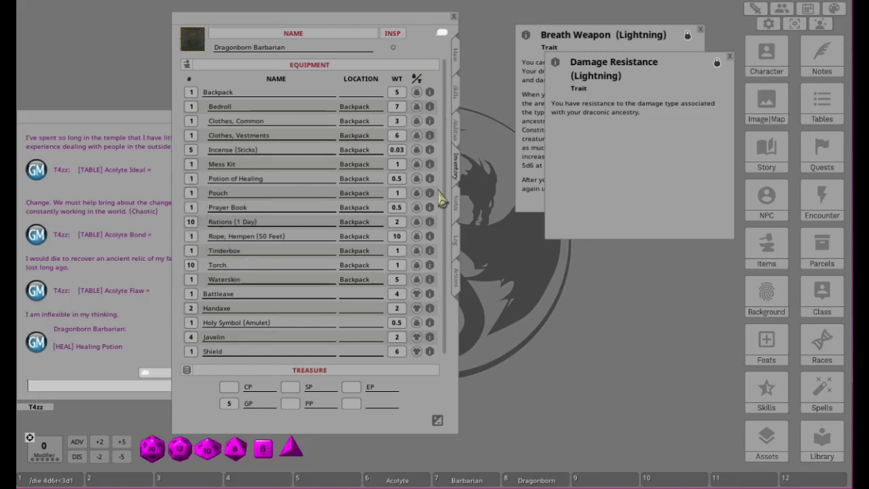
pyautogui.click(457, 280)
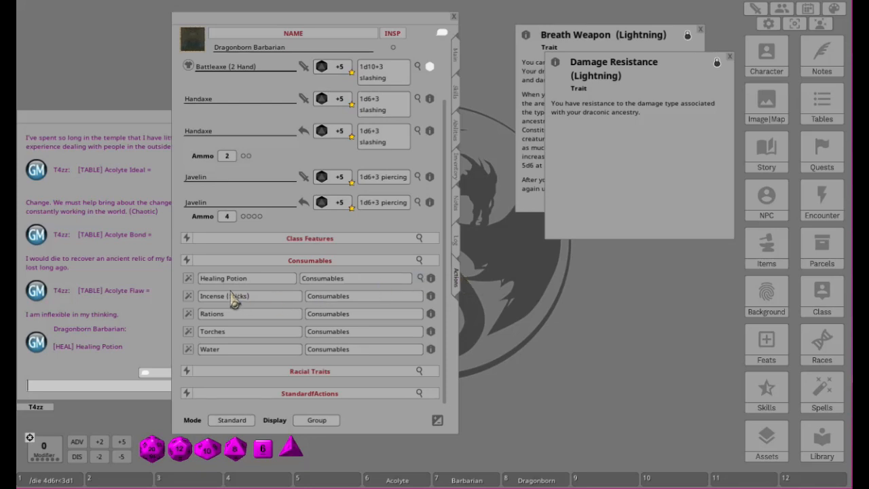
pyautogui.click(232, 421)
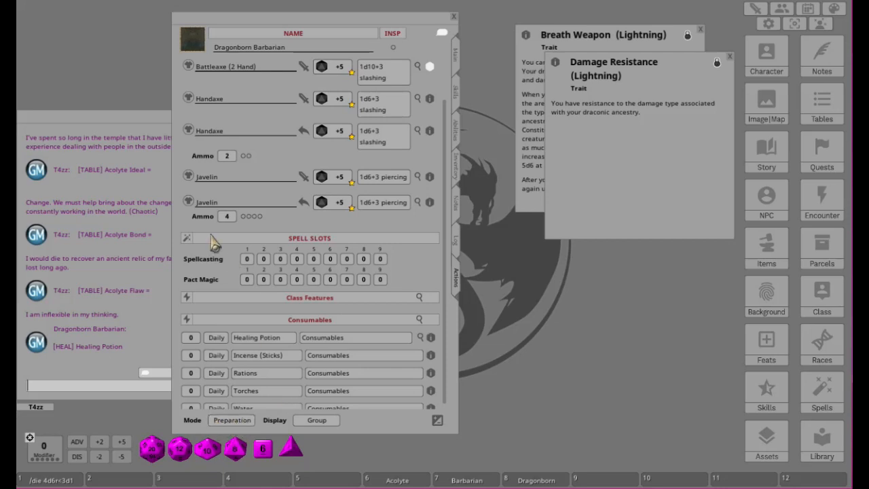
# - Set the daily uses to 1 for Healing Potion, 5 for Incense (Sticks), and 10 each for Rations, Torches and Water
pyautogui.scroll(-3, 255, 295)
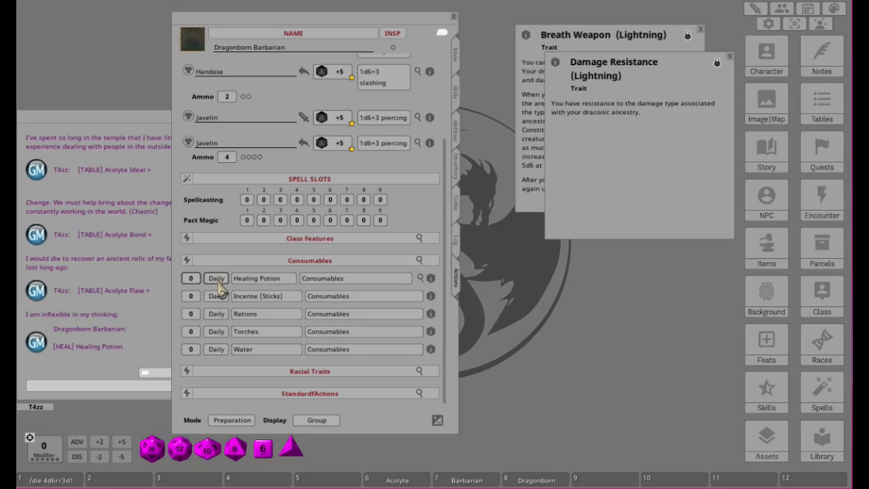
pyautogui.write('1')
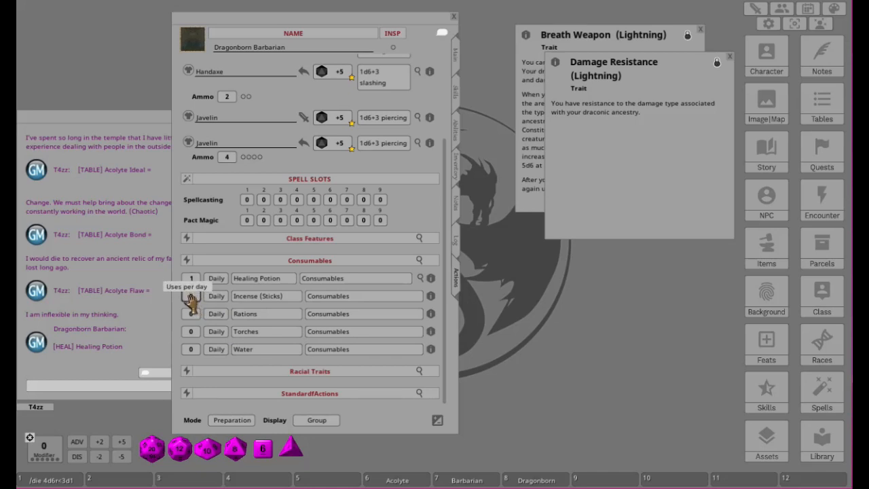
pyautogui.write('5')
pyautogui.press('Tab')
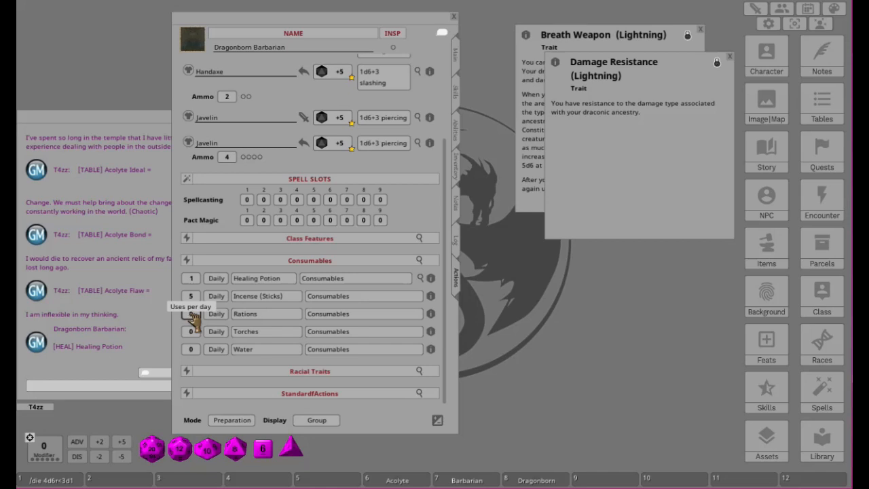
pyautogui.click(193, 330)
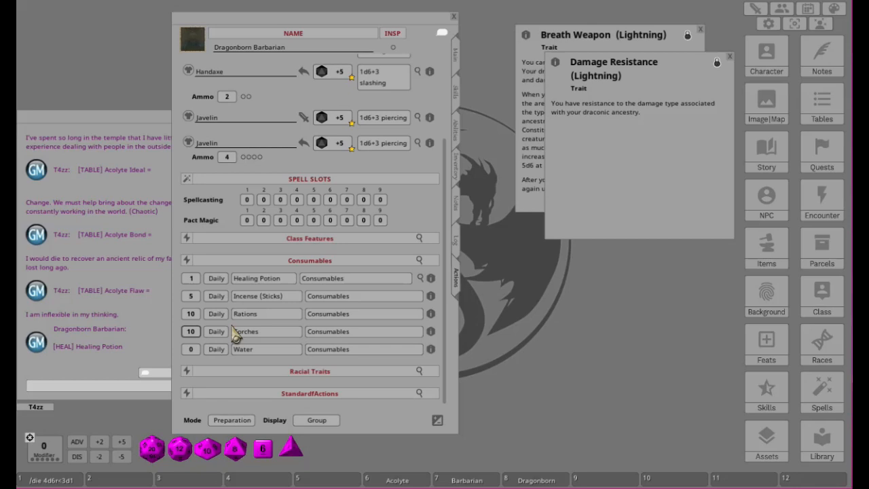
pyautogui.click(190, 347)
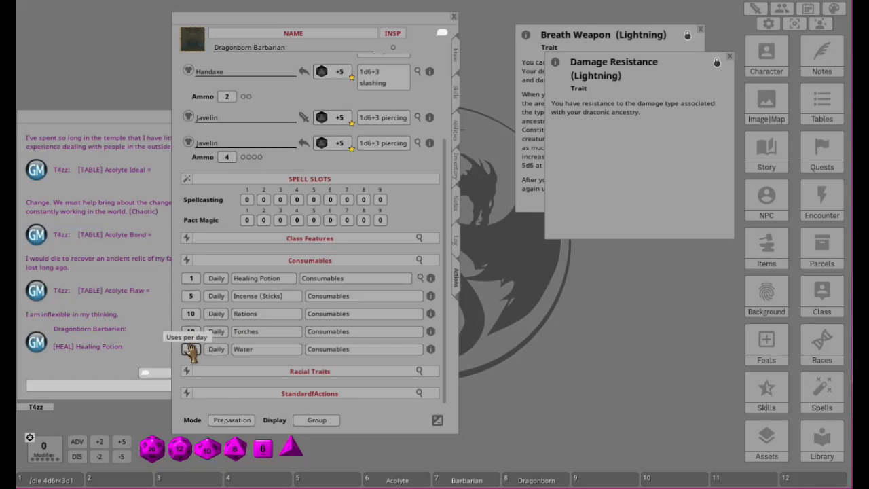
pyautogui.write('10')
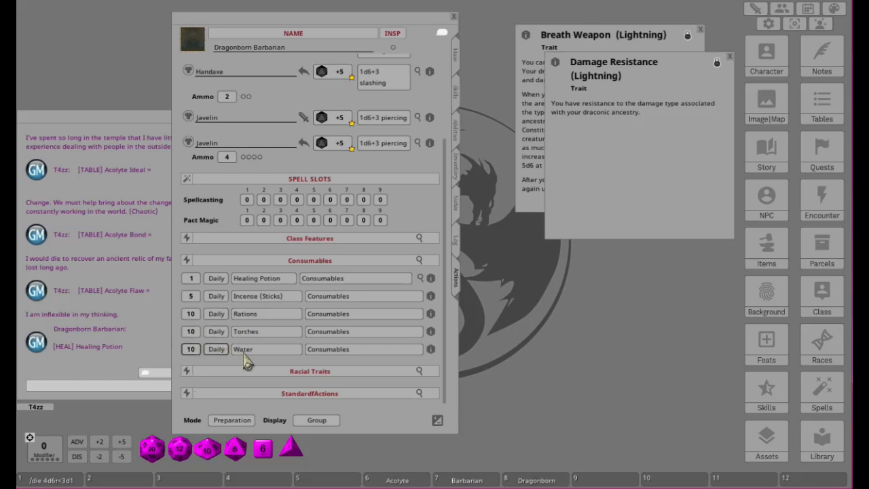
# - Switch the actions to Combat mode, test-roll the Healing Potion's heal and mark its single daily use as spent
pyautogui.click(232, 420)
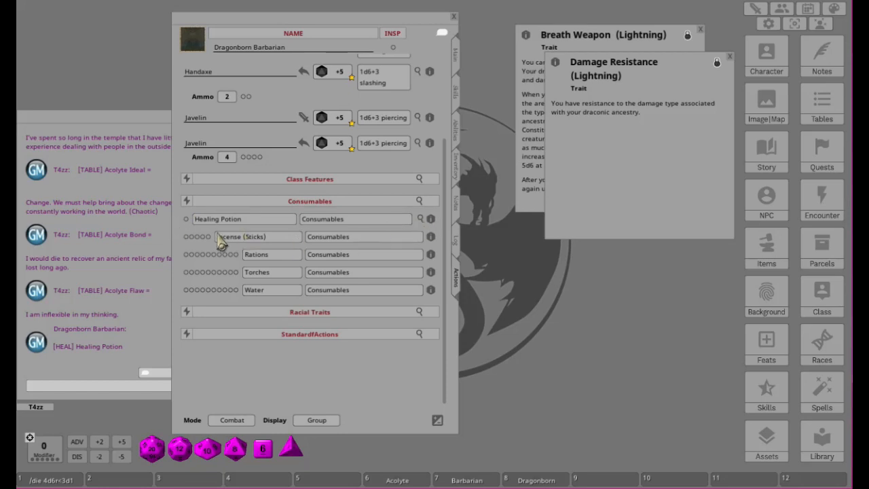
pyautogui.click(420, 218)
pyautogui.doubleClick(190, 236)
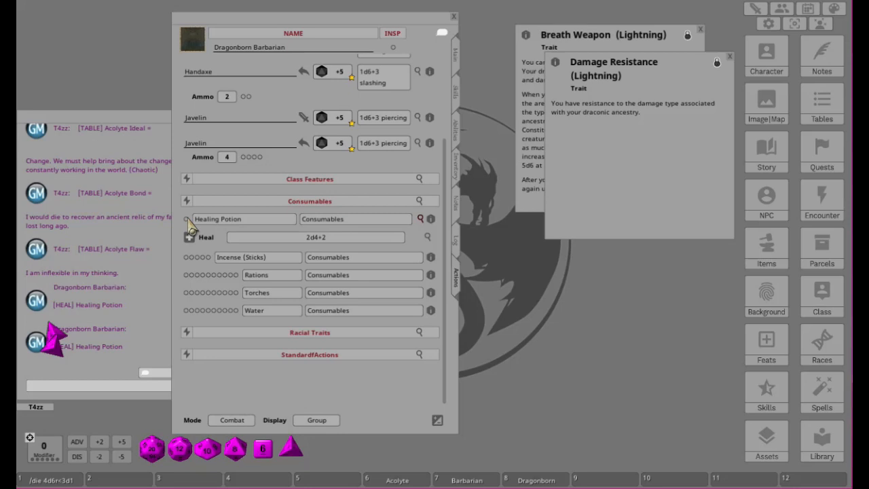
pyautogui.moveTo(331, 25); pyautogui.dragTo(368, 16)
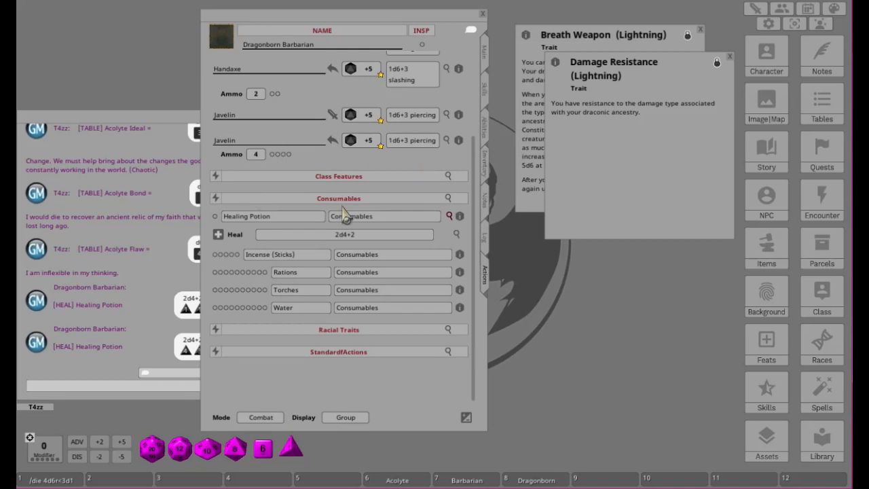
pyautogui.click(215, 216)
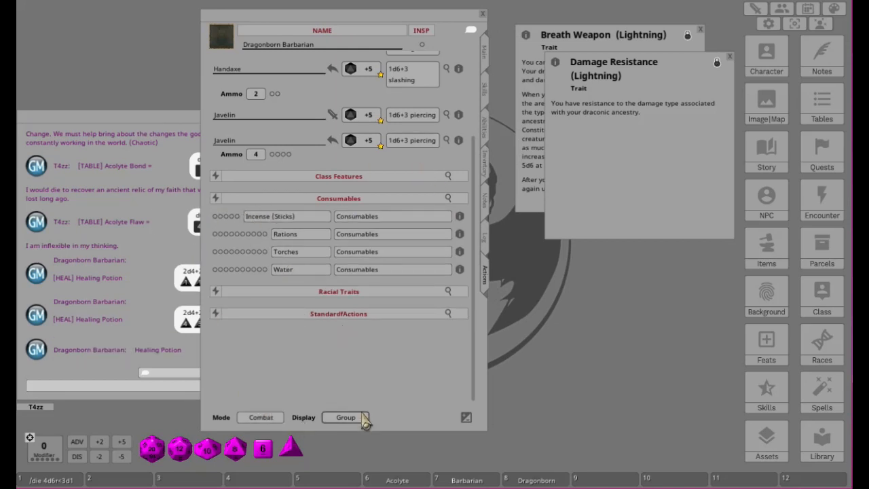
# - Review the consumables and their daily uses in Standard and Preparation modes and return the actions to Combat mode
pyautogui.click(260, 417)
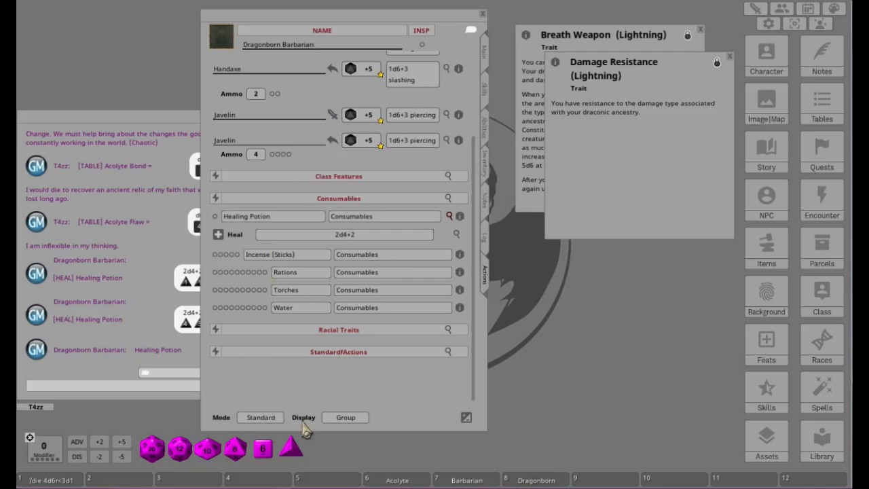
pyautogui.click(260, 417)
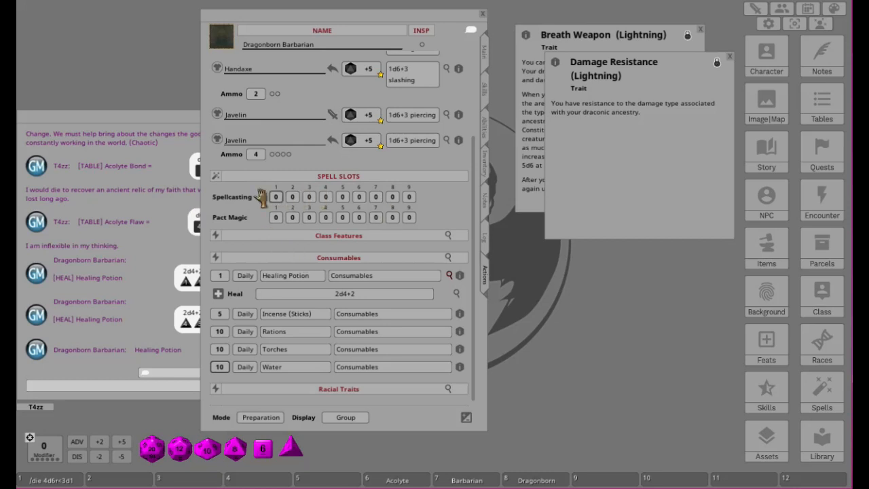
pyautogui.scroll(-1, 319, 286)
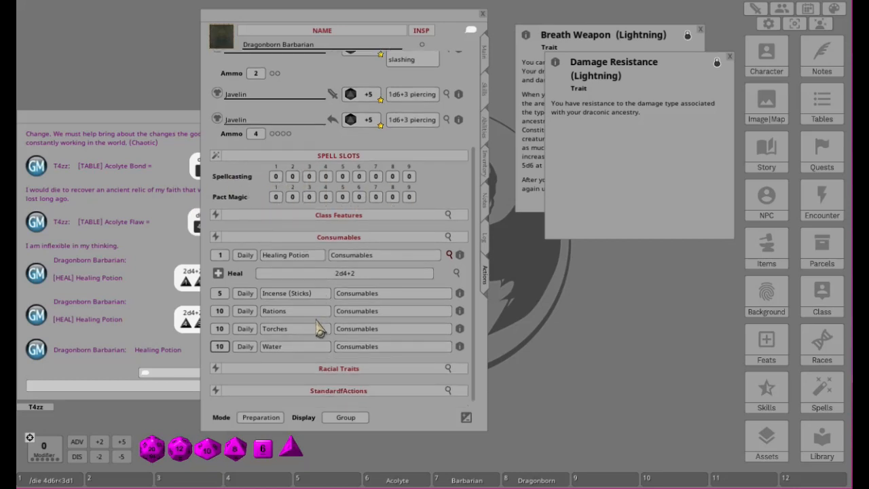
pyautogui.scroll(4, 316, 330)
pyautogui.scroll(-3, 272, 411)
pyautogui.scroll(-1, 269, 411)
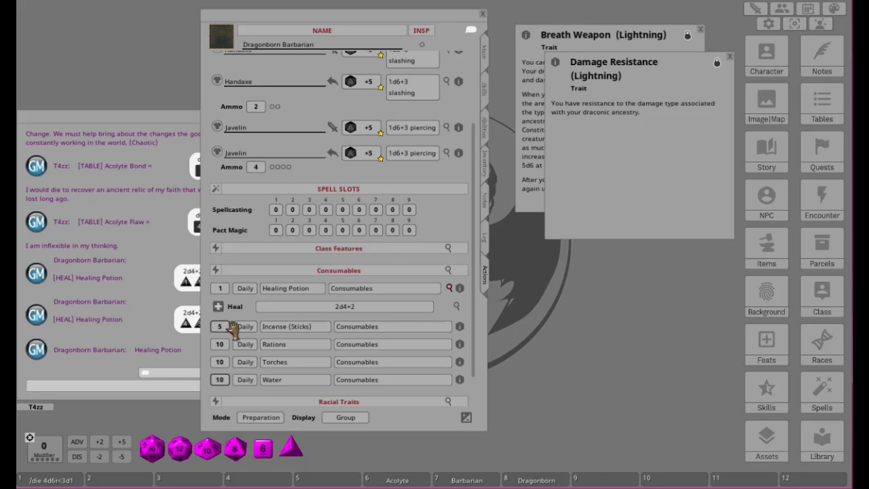
pyautogui.scroll(-2, 236, 306)
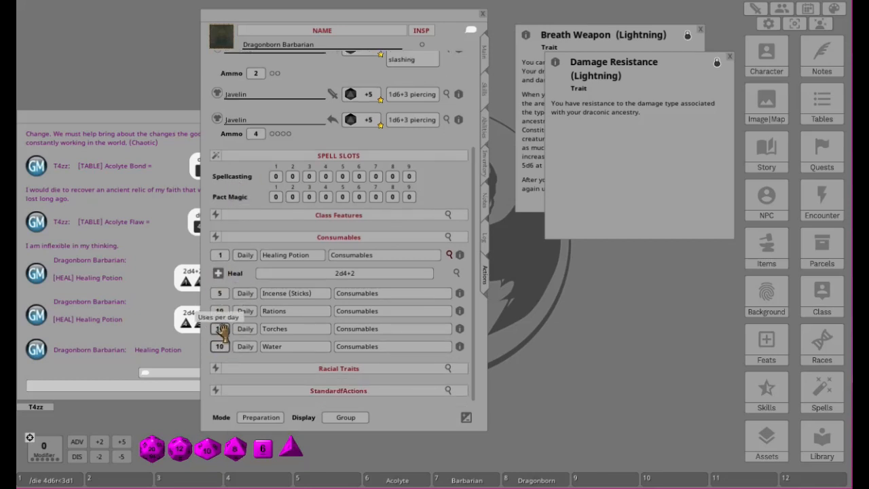
pyautogui.click(252, 418)
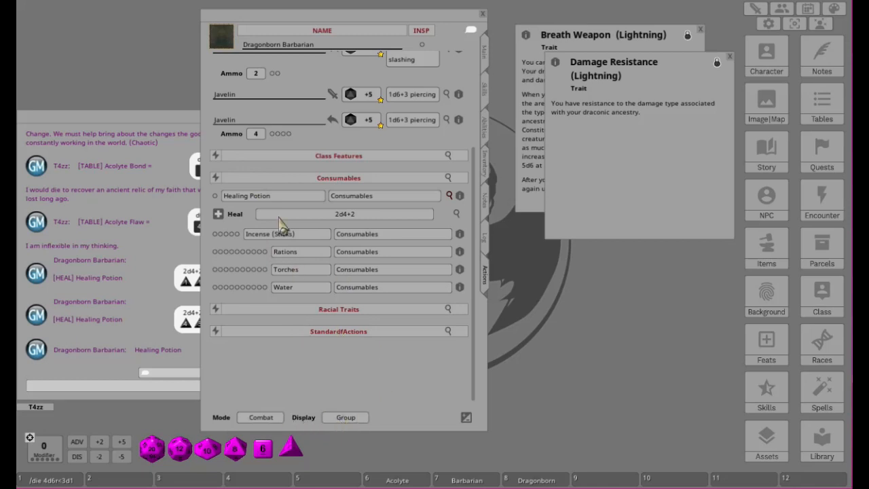
# - Collapse the Healing Potion's action details and change the display from Group through Summary to Actions
pyautogui.click(448, 196)
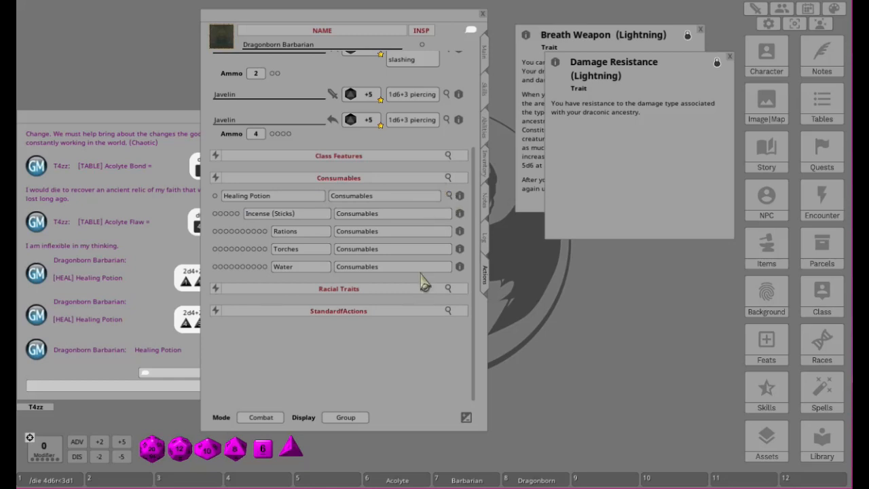
pyautogui.click(345, 420)
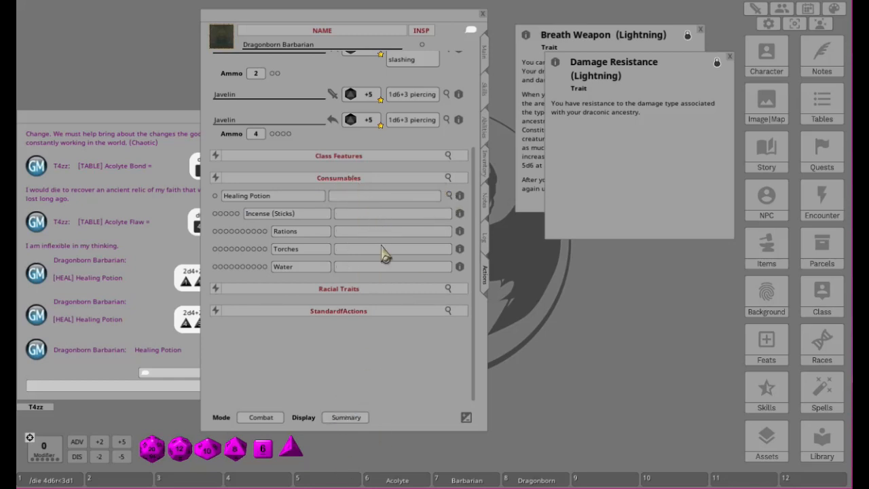
pyautogui.click(344, 420)
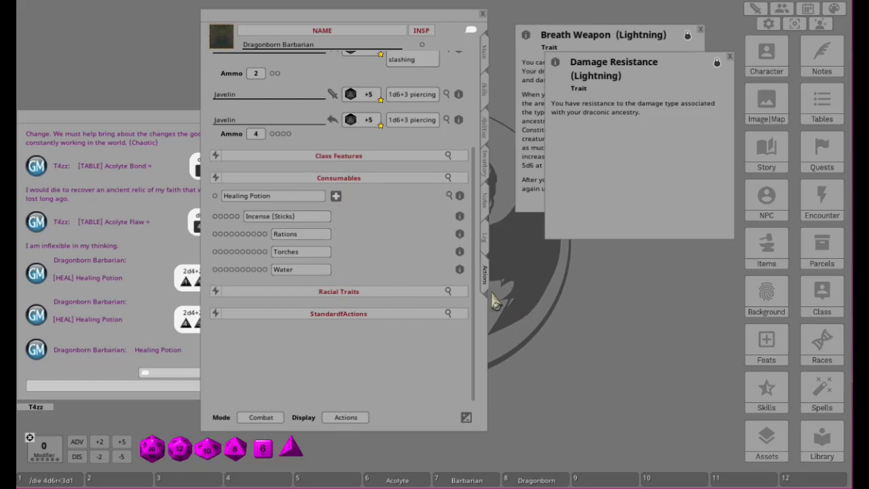
pyautogui.scroll(3, 384, 238)
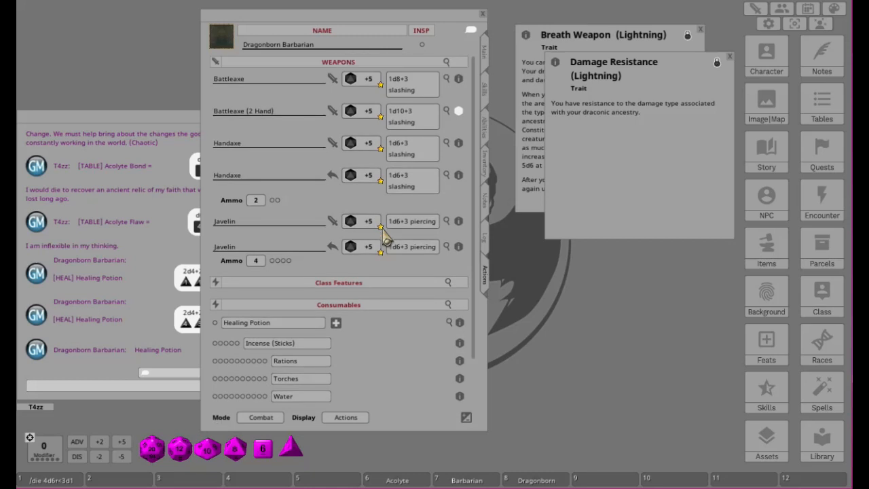